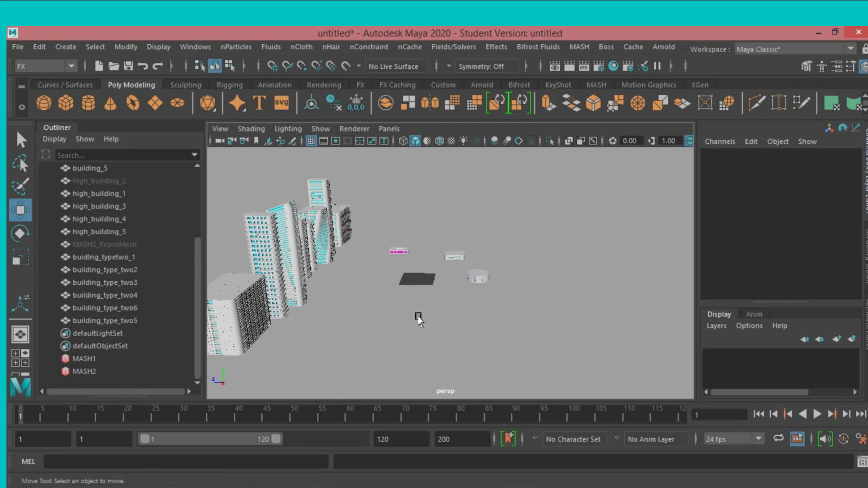
- Reset building_2's Translate X, Y and Z to 0 and frame it in the view
{"action": "left_click_drag", "start_coordinate": [419, 317], "coordinate": [422, 318], "text": "alt"}
{"action": "left_click", "coordinate": [386, 245]}
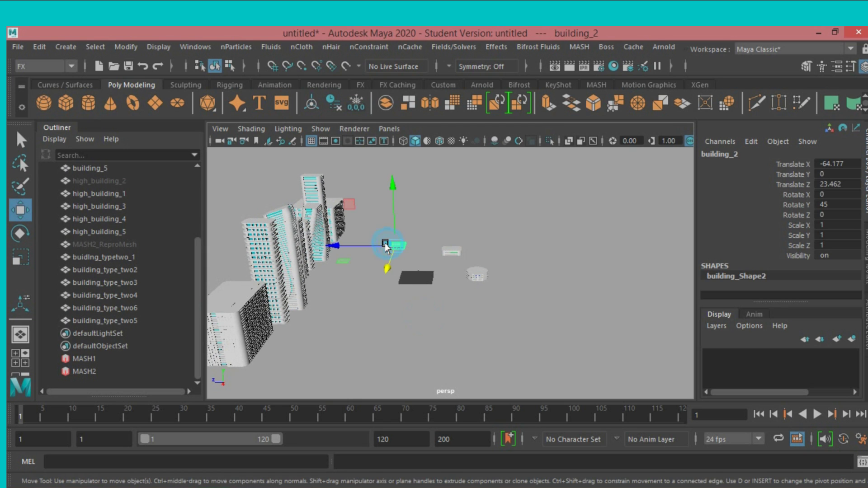
{"action": "left_click_drag", "start_coordinate": [831, 164], "coordinate": [836, 186]}
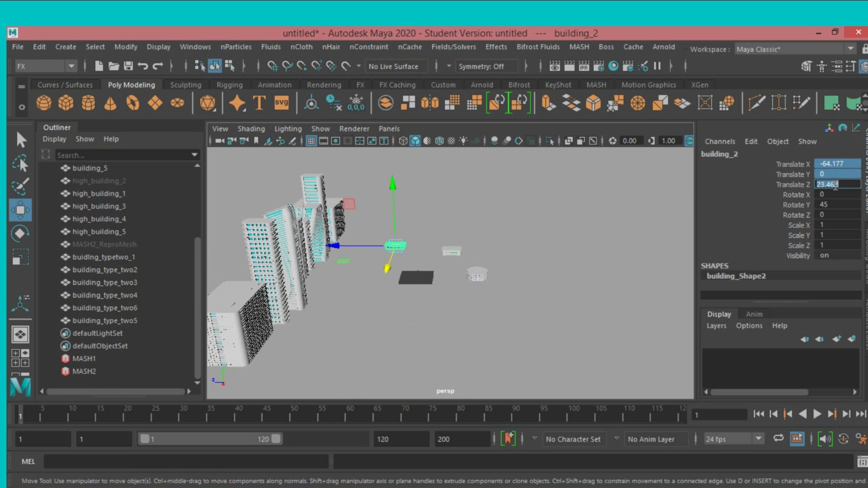
{"action": "type", "text": "0"}
{"action": "key", "text": "Return"}
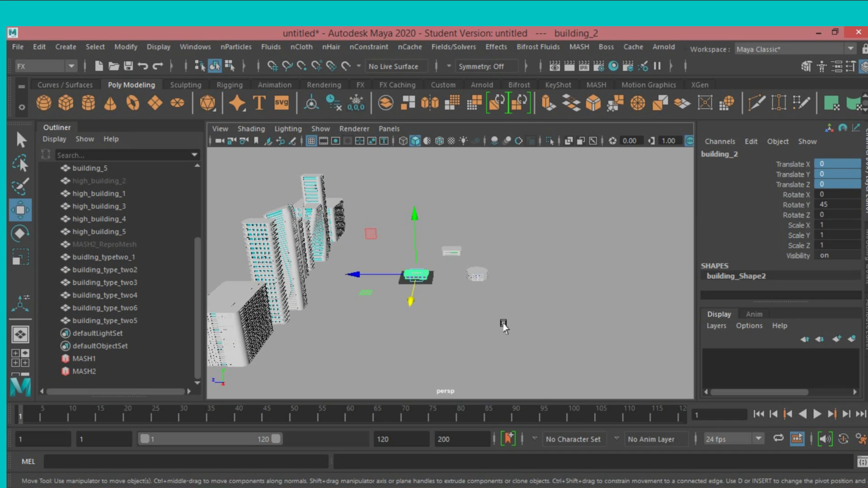
{"action": "key", "text": "f"}
{"action": "scroll", "coordinate": [507, 328], "scroll_direction": "down", "scroll_amount": 3}
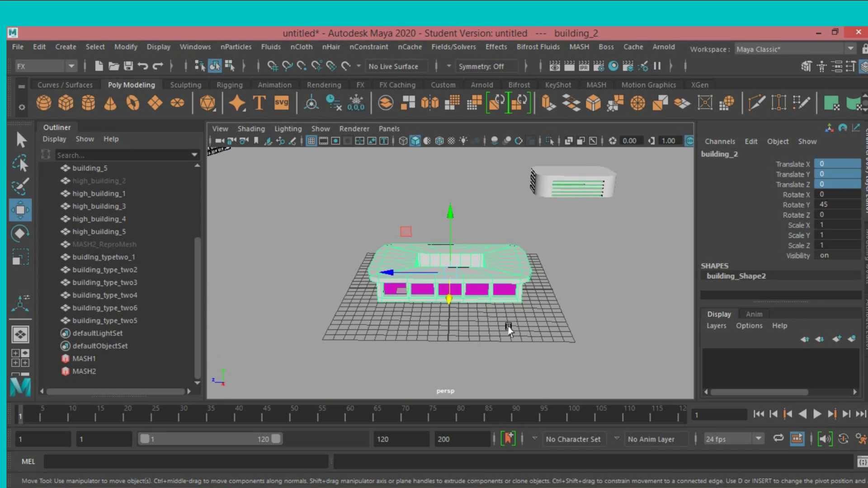
{"action": "mouse_move", "coordinate": [514, 323]}
{"action": "left_mouse_down", "text": "alt"}
{"action": "mouse_move", "coordinate": [524, 320]}
{"action": "mouse_move", "coordinate": [498, 333]}
{"action": "left_mouse_up", "text": "alt"}
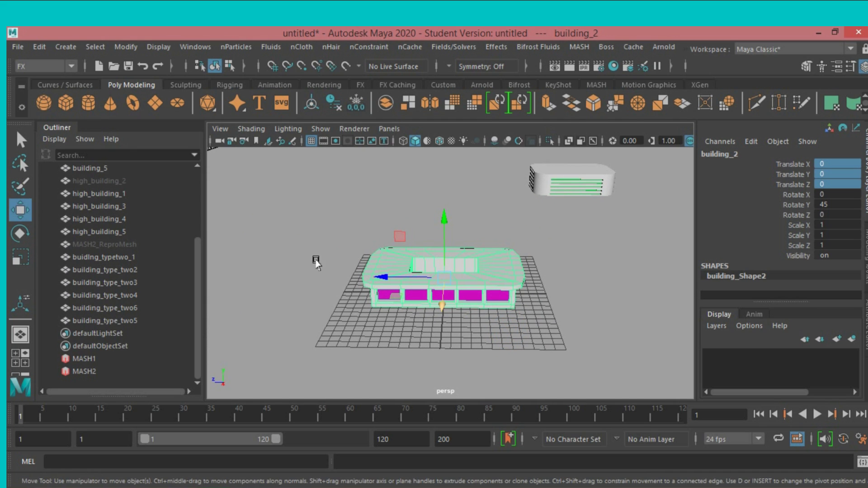
{"action": "left_click", "coordinate": [580, 46]}
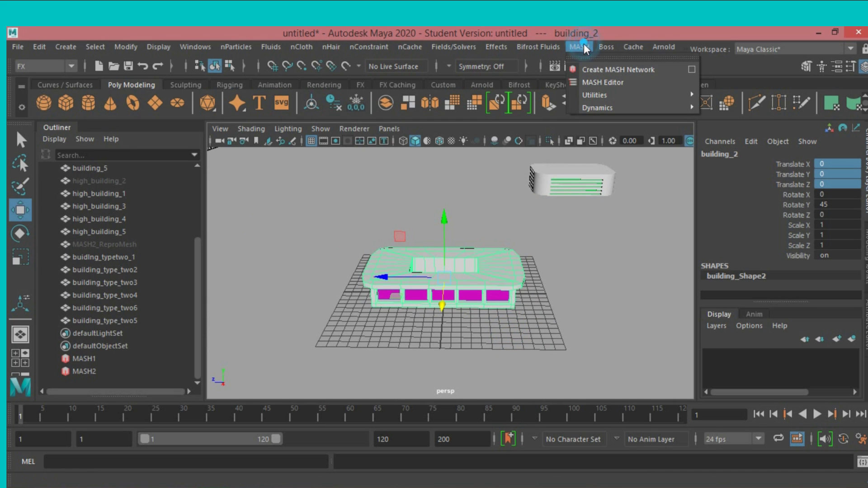
- Create MASH network MASH3 from building_2 and show its MASH3_Distribute attributes
{"action": "left_click", "coordinate": [593, 70]}
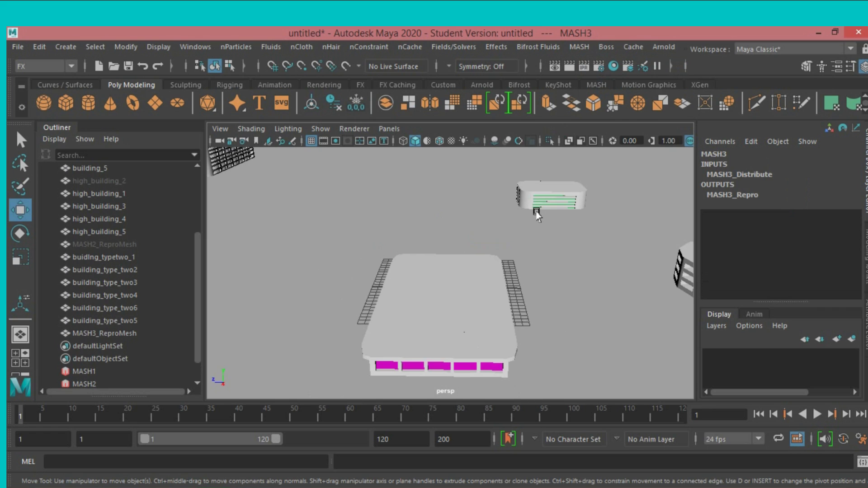
{"action": "left_click_drag", "start_coordinate": [537, 214], "coordinate": [538, 215], "text": "alt"}
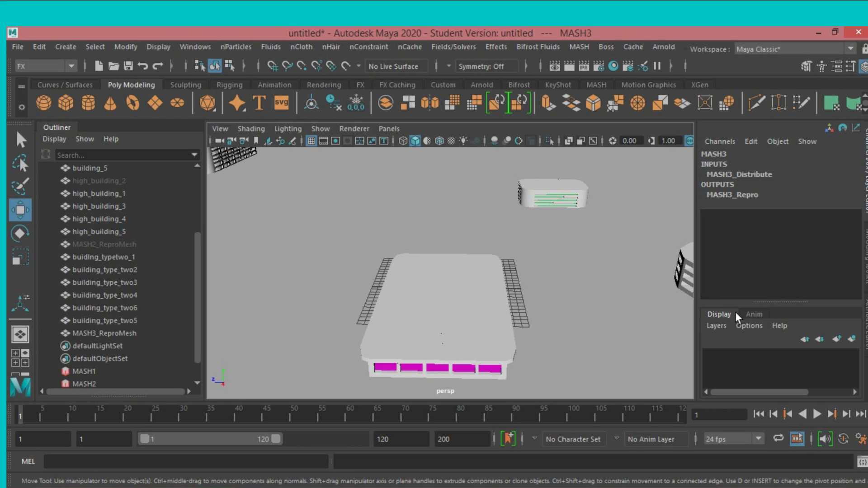
{"action": "key", "text": "ctrl+a"}
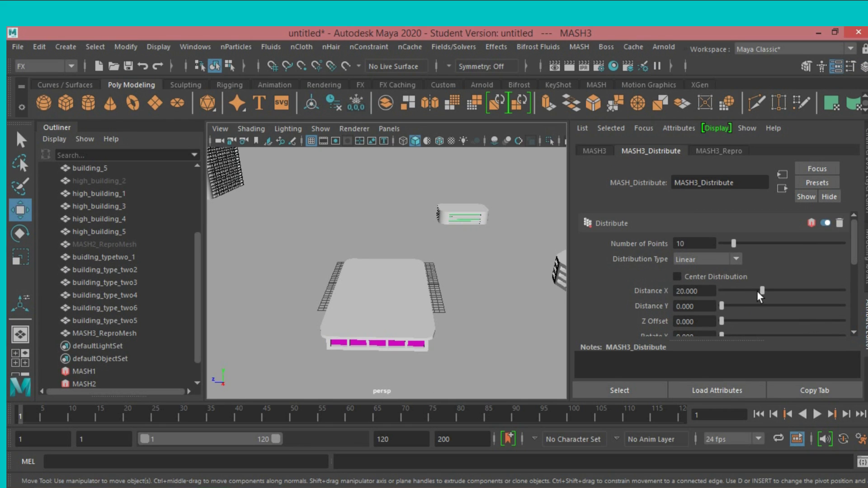
- In MASH3_Distribute, zero Distance X, raise Distance Y to 59.684 and Number of Points to 26
{"action": "left_click_drag", "start_coordinate": [759, 292], "coordinate": [715, 299]}
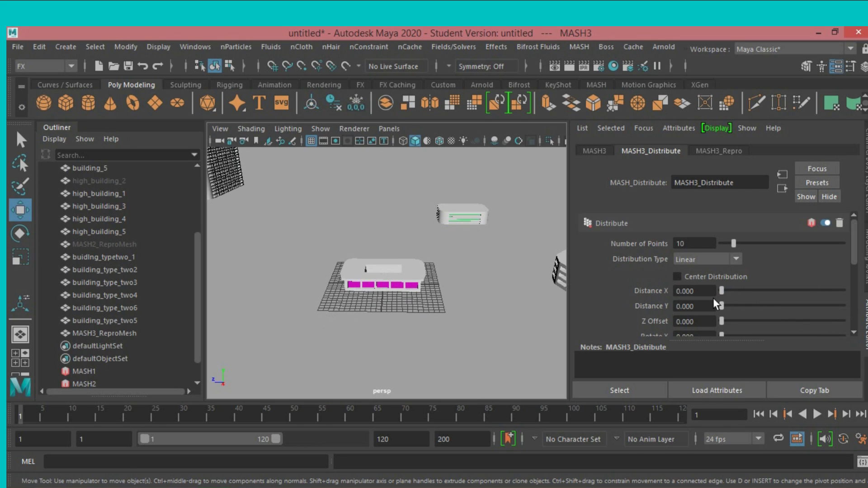
{"action": "left_click_drag", "start_coordinate": [722, 306], "coordinate": [777, 310]}
{"action": "scroll", "coordinate": [525, 323], "scroll_direction": "down", "scroll_amount": 3}
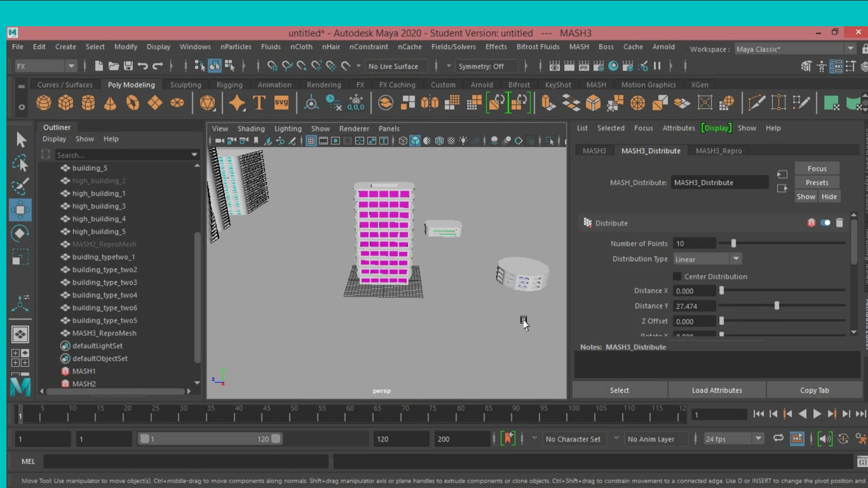
{"action": "mouse_move", "coordinate": [523, 323]}
{"action": "left_mouse_down", "text": "alt"}
{"action": "mouse_move", "coordinate": [446, 319]}
{"action": "mouse_move", "coordinate": [507, 312]}
{"action": "left_mouse_up", "text": "alt"}
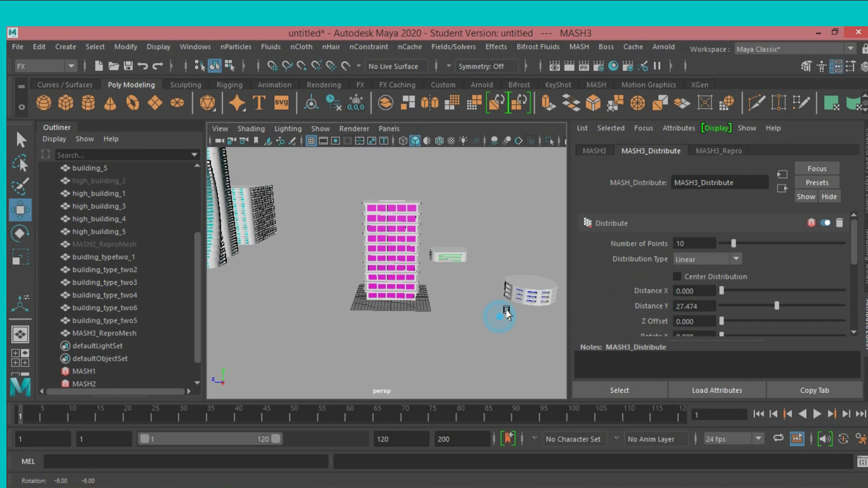
{"action": "scroll", "coordinate": [506, 311], "scroll_direction": "up", "scroll_amount": 2}
{"action": "scroll", "coordinate": [505, 310], "scroll_direction": "up", "scroll_amount": 1}
{"action": "scroll", "coordinate": [505, 310], "scroll_direction": "up", "scroll_amount": 2}
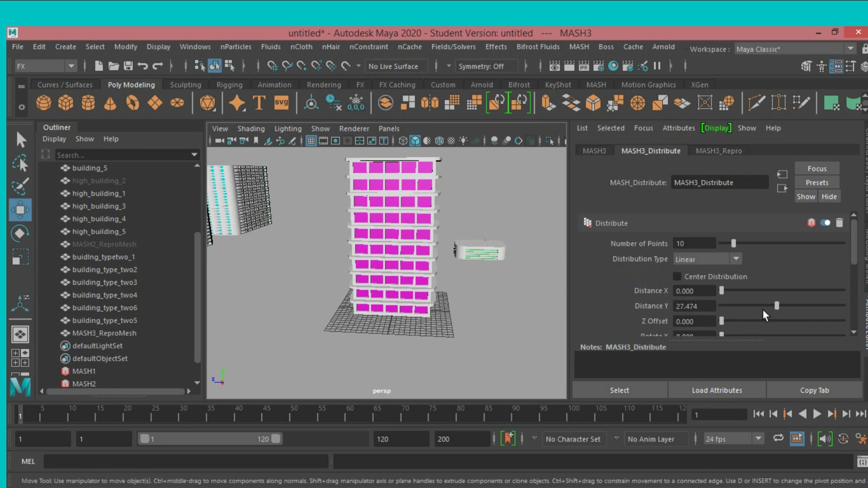
{"action": "left_click_drag", "start_coordinate": [777, 306], "coordinate": [842, 305]}
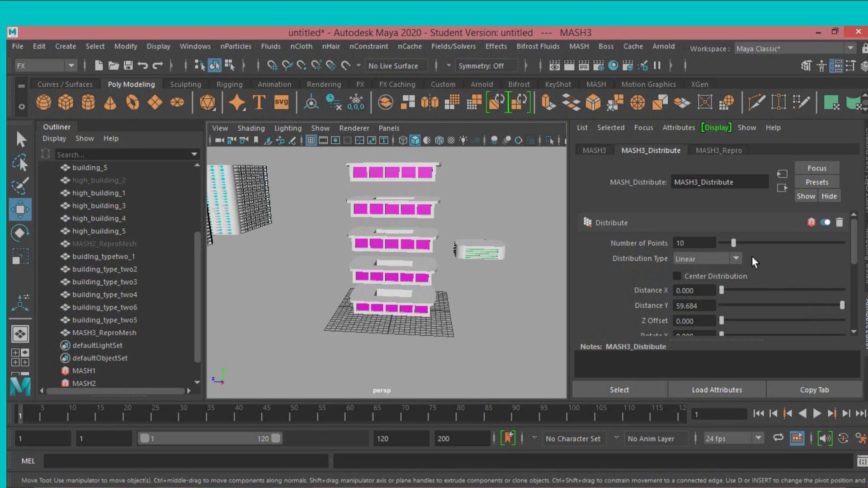
{"action": "left_click_drag", "start_coordinate": [733, 243], "coordinate": [753, 242]}
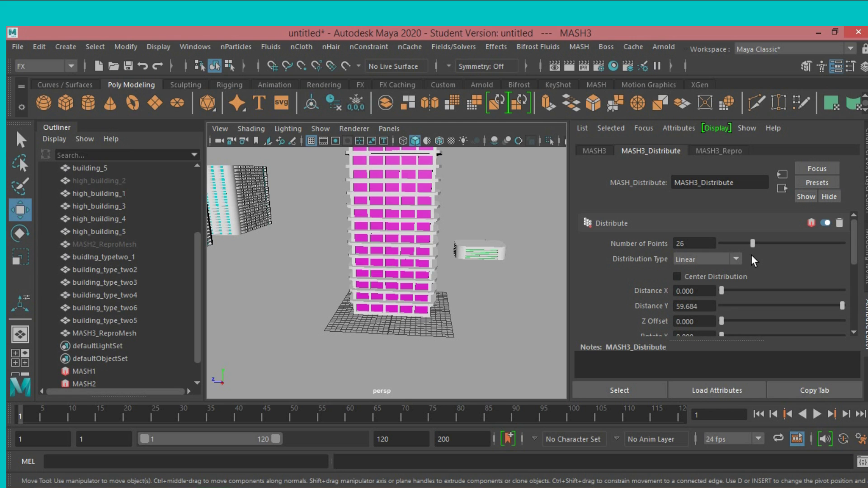
{"action": "scroll", "coordinate": [441, 319], "scroll_direction": "down", "scroll_amount": 2}
{"action": "scroll", "coordinate": [446, 316], "scroll_direction": "down", "scroll_amount": 2}
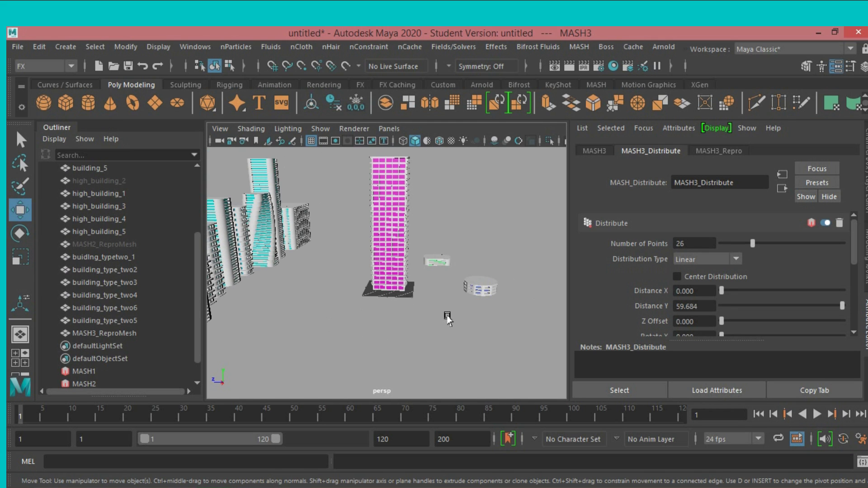
{"action": "mouse_move", "coordinate": [449, 316]}
{"action": "left_mouse_down", "text": "alt"}
{"action": "mouse_move", "coordinate": [465, 339]}
{"action": "mouse_move", "coordinate": [440, 309]}
{"action": "left_mouse_up", "text": "alt"}
- Duplicate the pink tower and move the copy off to the left
{"action": "left_click", "coordinate": [393, 251]}
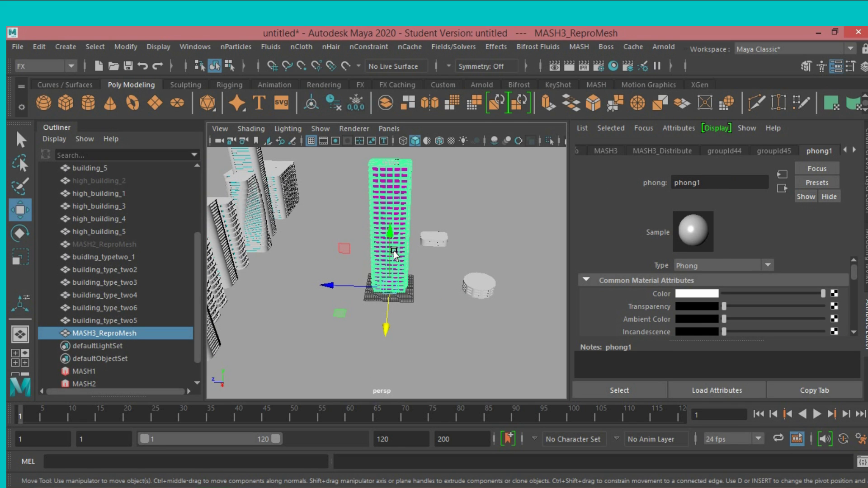
{"action": "key", "text": "ctrl+d"}
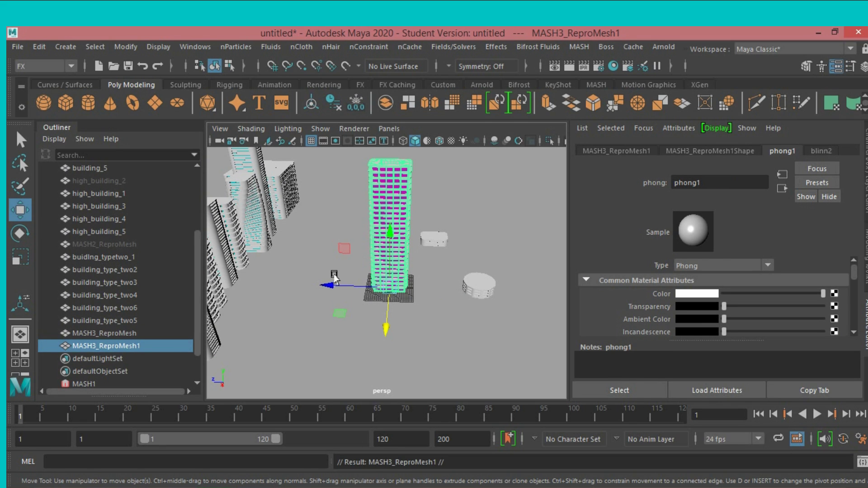
{"action": "mouse_move", "coordinate": [328, 285]}
{"action": "left_mouse_down"}
{"action": "mouse_move", "coordinate": [227, 306]}
{"action": "mouse_move", "coordinate": [219, 284]}
{"action": "left_mouse_up"}
{"action": "scroll", "coordinate": [131, 375], "scroll_direction": "down", "scroll_amount": 3}
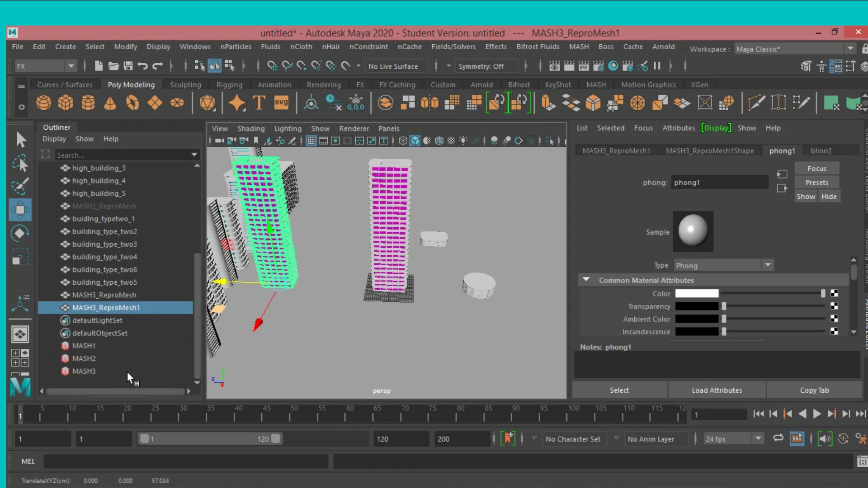
- Shorten the MASH3 tower to 24 points with Distance Y 46.421
{"action": "left_click", "coordinate": [97, 372]}
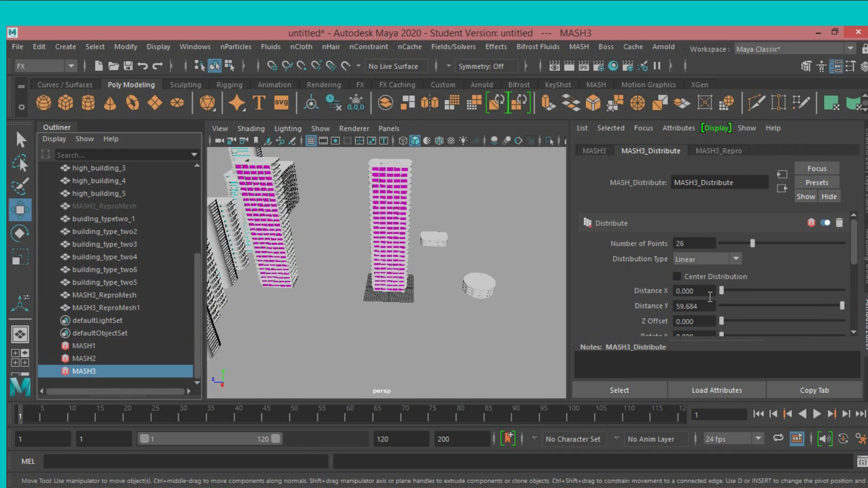
{"action": "left_click", "coordinate": [750, 244]}
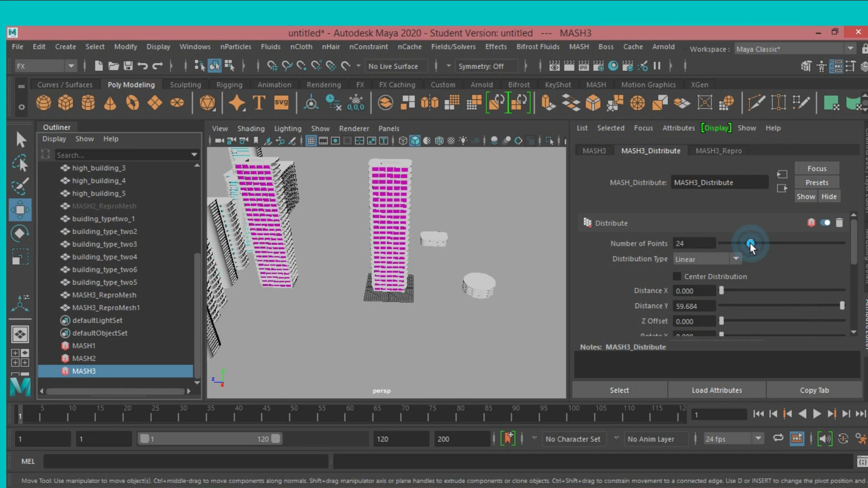
{"action": "left_click_drag", "start_coordinate": [842, 306], "coordinate": [815, 312]}
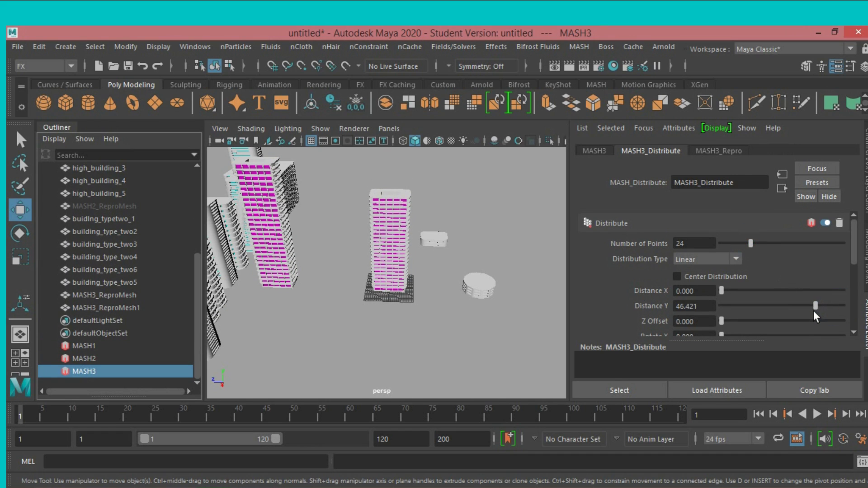
{"action": "scroll", "coordinate": [477, 321], "scroll_direction": "up", "scroll_amount": 5}
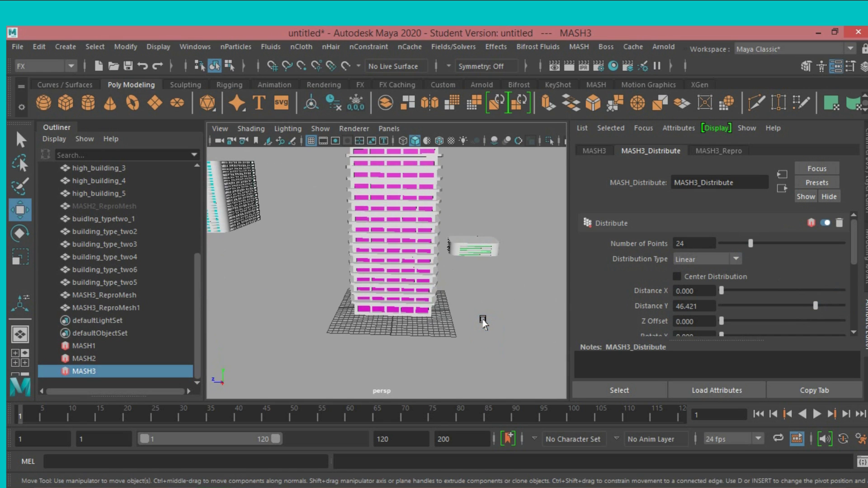
{"action": "mouse_move", "coordinate": [483, 322]}
{"action": "left_mouse_down", "text": "alt"}
{"action": "mouse_move", "coordinate": [547, 313]}
{"action": "mouse_move", "coordinate": [523, 305]}
{"action": "left_mouse_up", "text": "alt"}
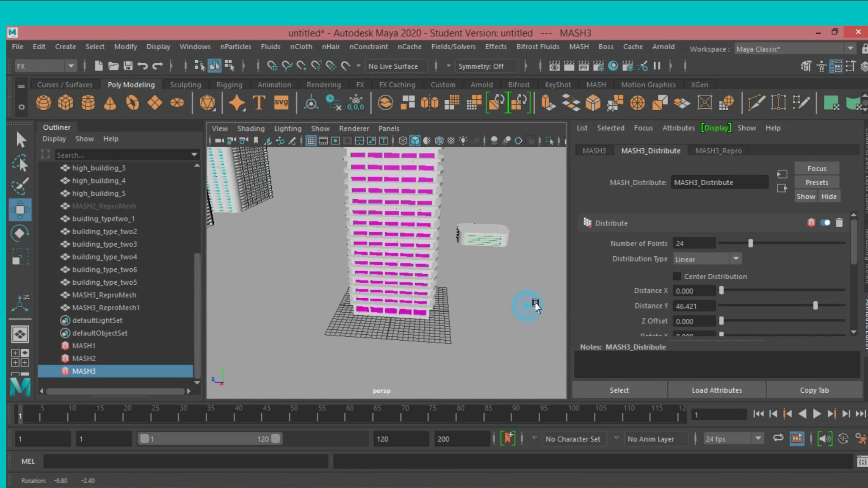
{"action": "left_click", "coordinate": [401, 272]}
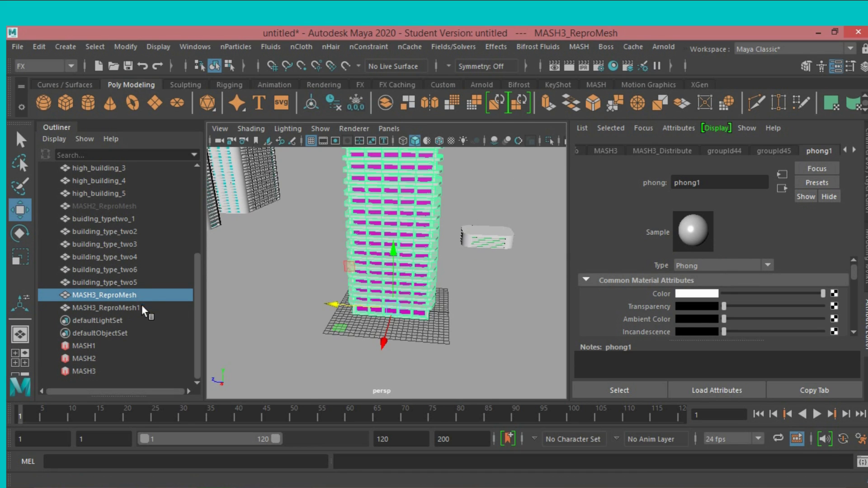
- Rename MASH3_ReproMesh to building_type_three1 by pasting and editing a name
{"action": "double_click", "coordinate": [116, 295]}
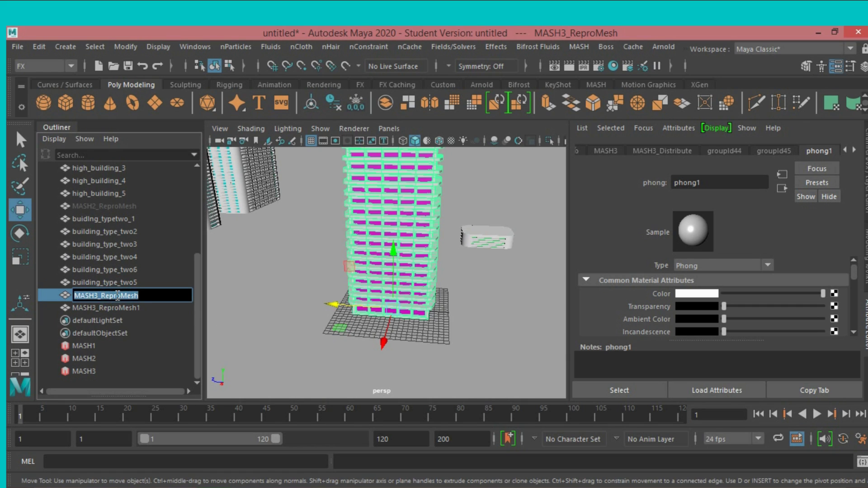
{"action": "type", "text": "building_type_two"}
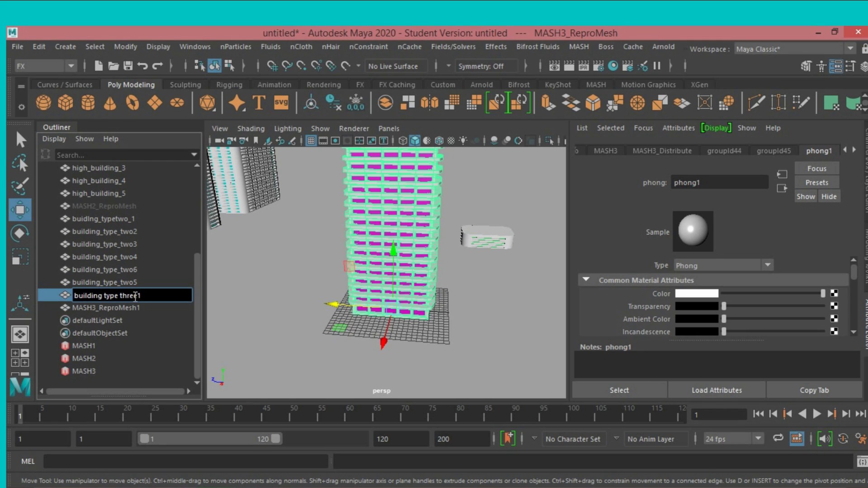
{"action": "left_click_drag", "start_coordinate": [137, 296], "coordinate": [77, 297]}
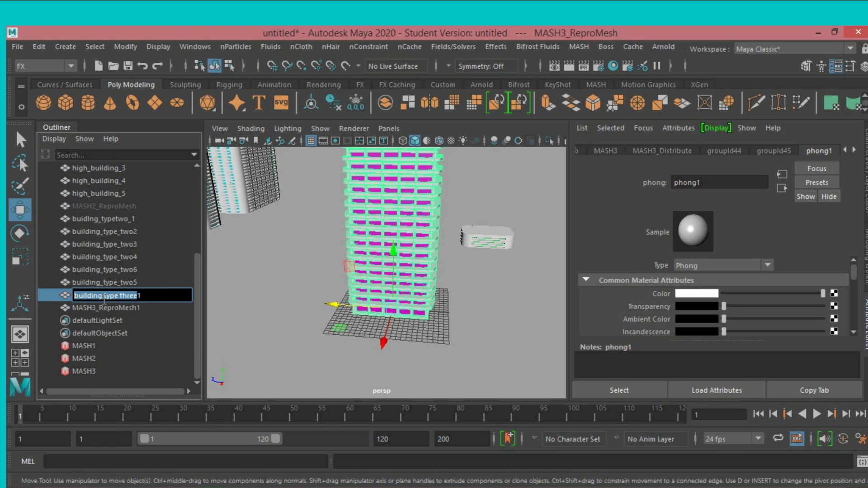
{"action": "key", "text": "Return"}
{"action": "left_click", "coordinate": [117, 308]}
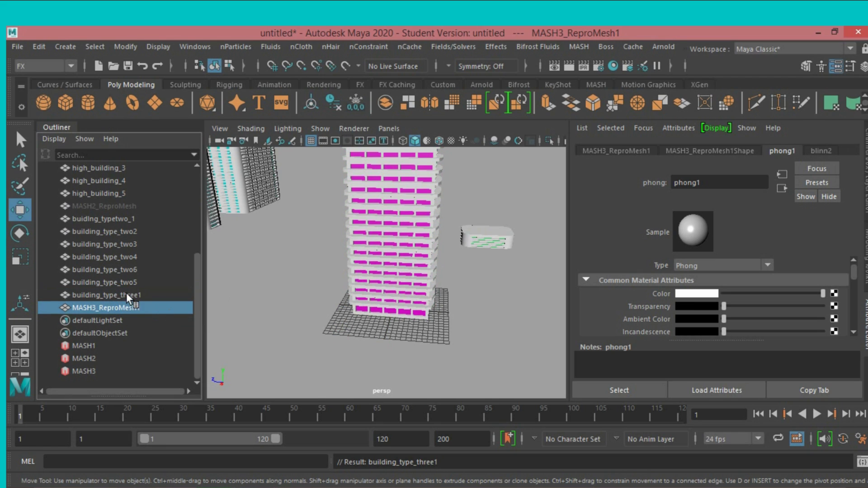
{"action": "scroll", "coordinate": [287, 287], "scroll_direction": "down", "scroll_amount": 3}
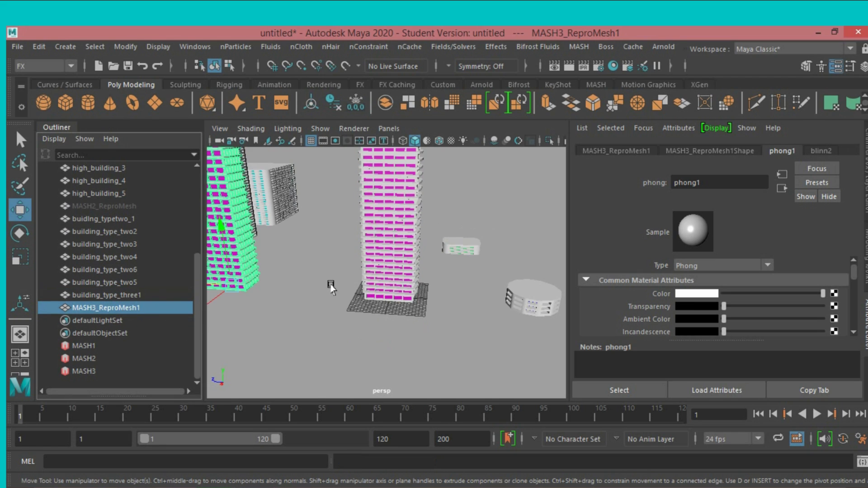
{"action": "scroll", "coordinate": [332, 287], "scroll_direction": "down", "scroll_amount": 3}
{"action": "scroll", "coordinate": [332, 287], "scroll_direction": "up", "scroll_amount": 3}
{"action": "mouse_move", "coordinate": [323, 288]}
{"action": "left_mouse_down", "text": "alt"}
{"action": "mouse_move", "coordinate": [333, 284]}
{"action": "mouse_move", "coordinate": [293, 295]}
{"action": "mouse_move", "coordinate": [307, 288]}
{"action": "left_mouse_up", "text": "alt"}
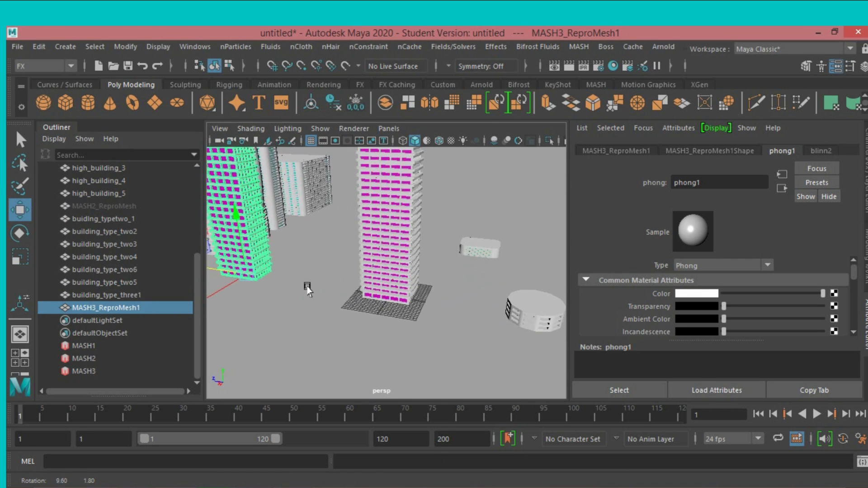
- Restore the name MASH3_ReproMesh1, then rename that mesh buildingthree1
{"action": "double_click", "coordinate": [142, 307]}
{"action": "key", "text": "ctrl+c"}
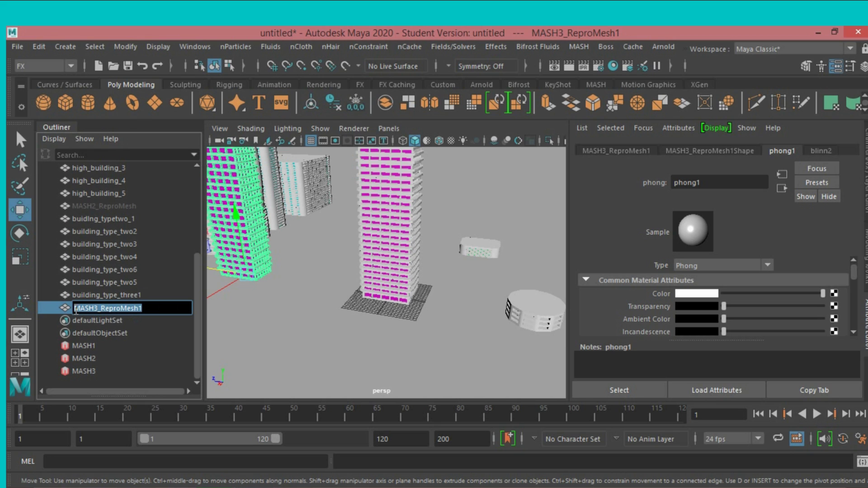
{"action": "double_click", "coordinate": [116, 295]}
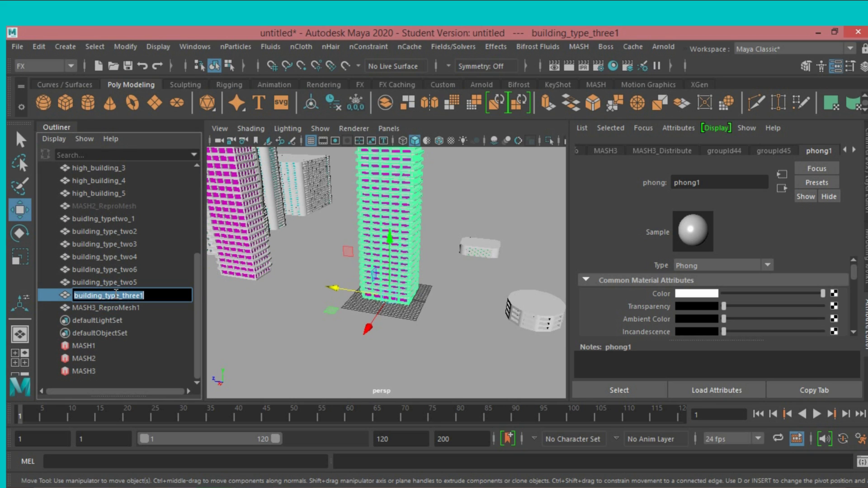
{"action": "key", "text": "ctrl+v"}
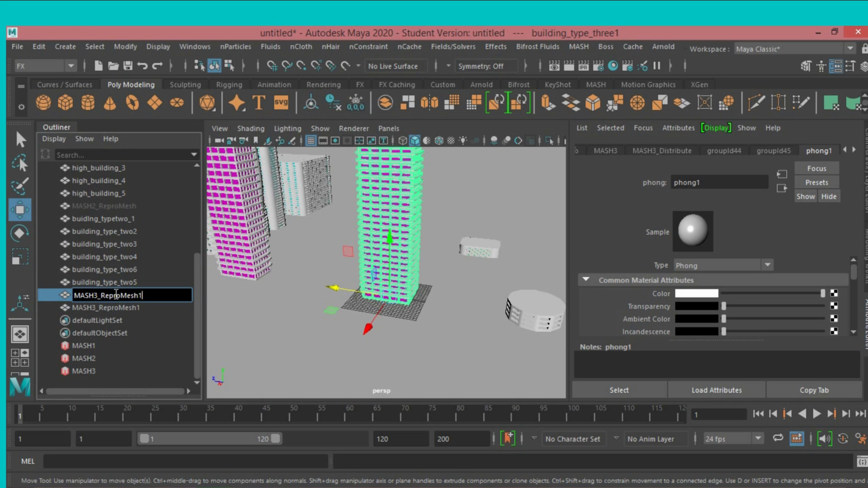
{"action": "left_click", "coordinate": [121, 307]}
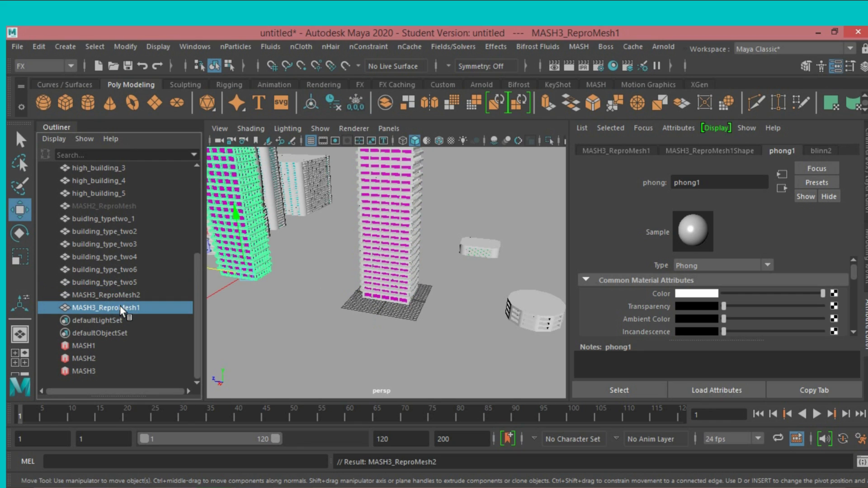
{"action": "double_click", "coordinate": [120, 306]}
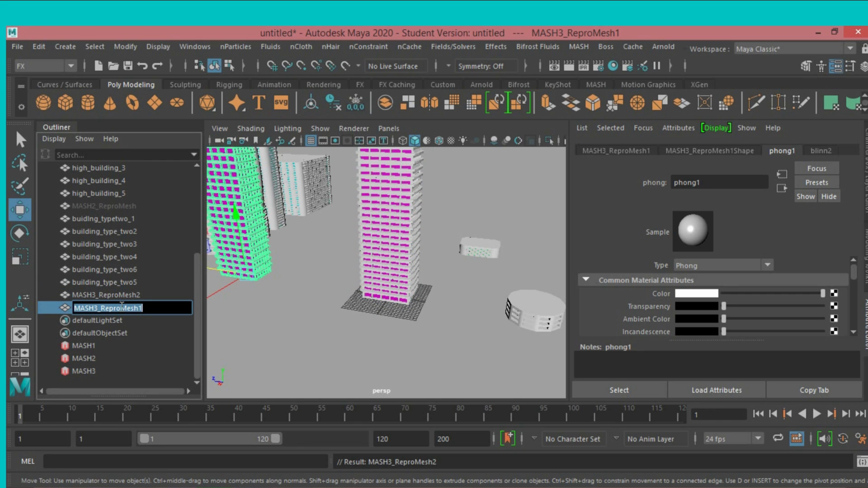
{"action": "type", "text": "buildingthree"}
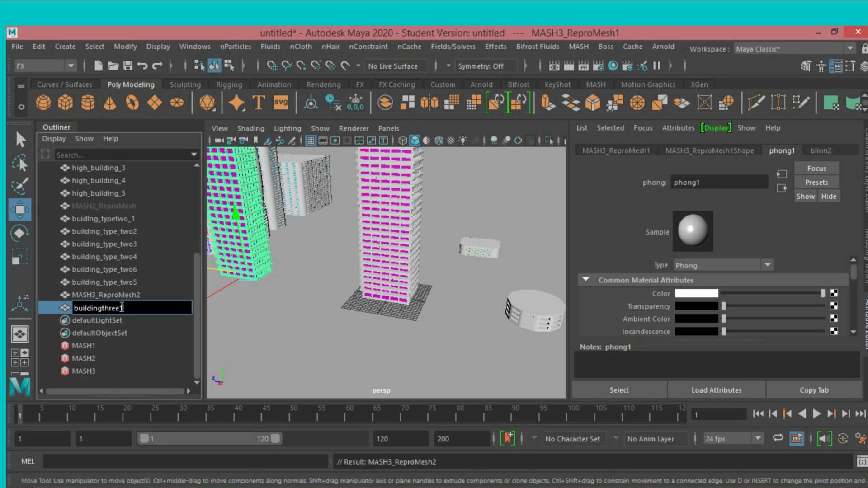
{"action": "key", "text": "Return"}
- Duplicate MASH3_ReproMesh2 and slide the copy left along X
{"action": "left_click", "coordinate": [119, 296]}
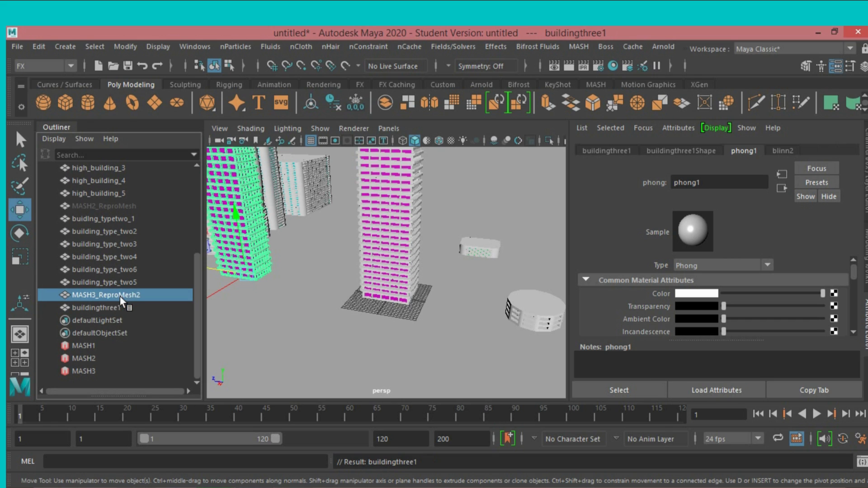
{"action": "left_click_drag", "start_coordinate": [265, 313], "coordinate": [297, 309], "text": "alt"}
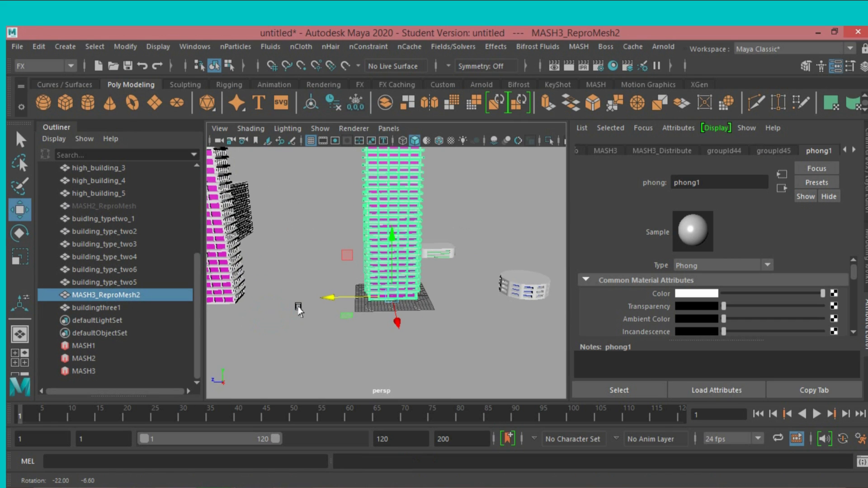
{"action": "key", "text": "ctrl+d"}
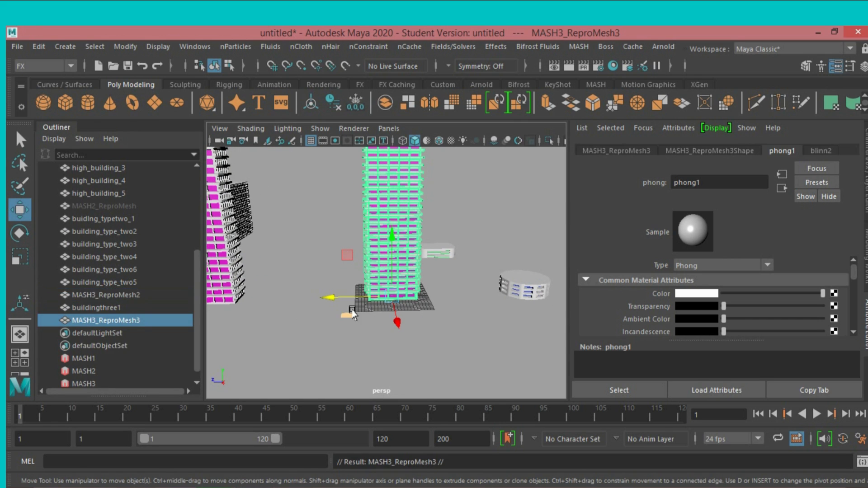
{"action": "left_click_drag", "start_coordinate": [329, 299], "coordinate": [235, 320]}
{"action": "scroll", "coordinate": [316, 312], "scroll_direction": "down", "scroll_amount": 3}
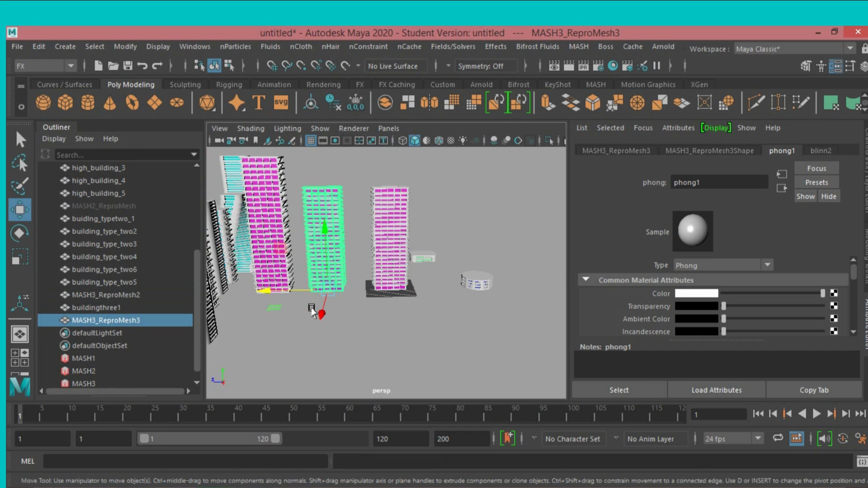
{"action": "scroll", "coordinate": [321, 311], "scroll_direction": "down", "scroll_amount": 1}
{"action": "left_click_drag", "start_coordinate": [344, 306], "coordinate": [276, 317]}
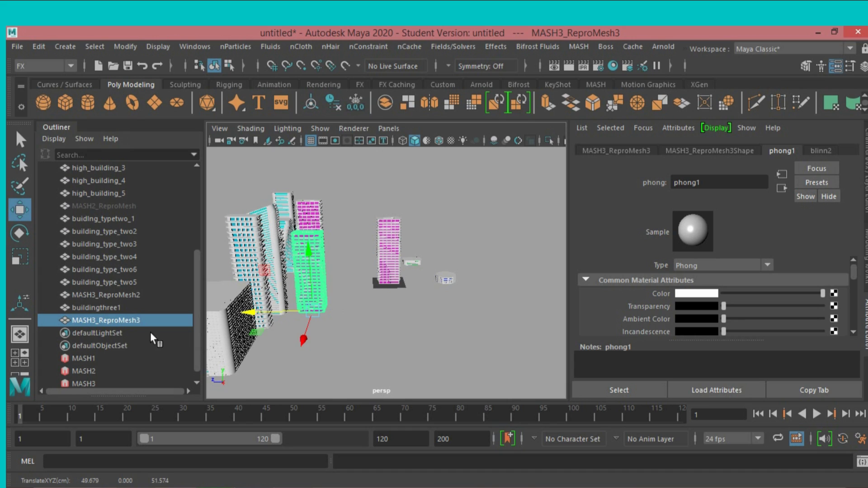
- Rename the MASH3_ReproMesh3 copy to buildingthree2 in the Outliner
{"action": "double_click", "coordinate": [130, 322]}
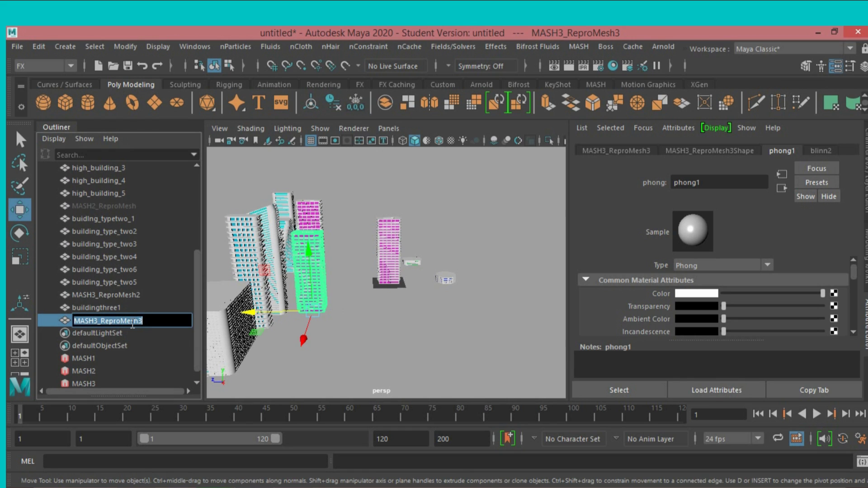
{"action": "double_click", "coordinate": [130, 302]}
{"action": "key", "text": "ctrl+c"}
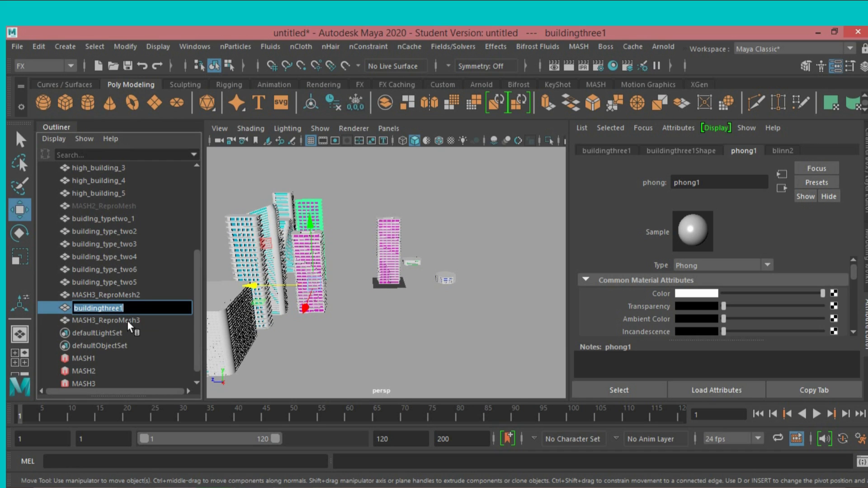
{"action": "double_click", "coordinate": [127, 321]}
{"action": "key", "text": "ctrl+v"}
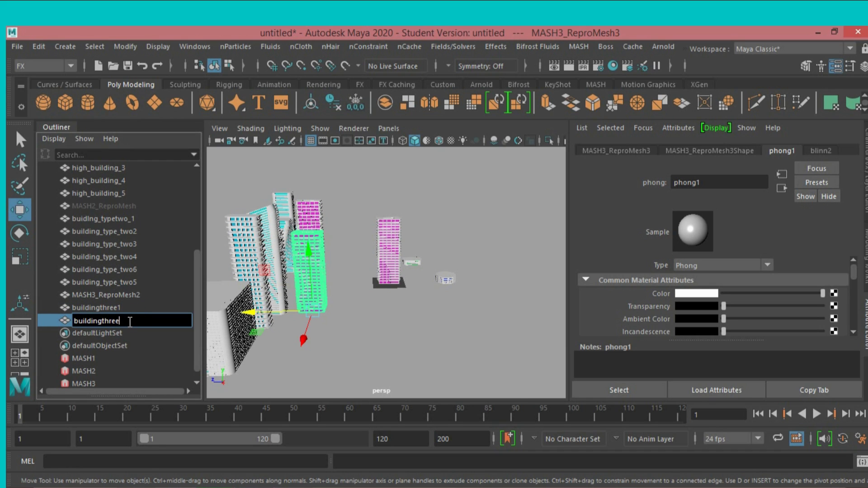
{"action": "type", "text": "2"}
{"action": "key", "text": "Return"}
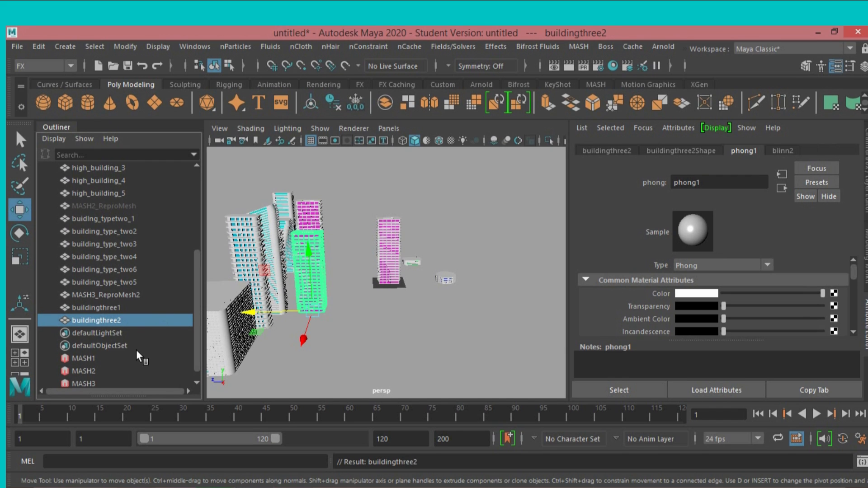
{"action": "scroll", "coordinate": [117, 353], "scroll_direction": "down", "scroll_amount": 1}
{"action": "left_click", "coordinate": [90, 367]}
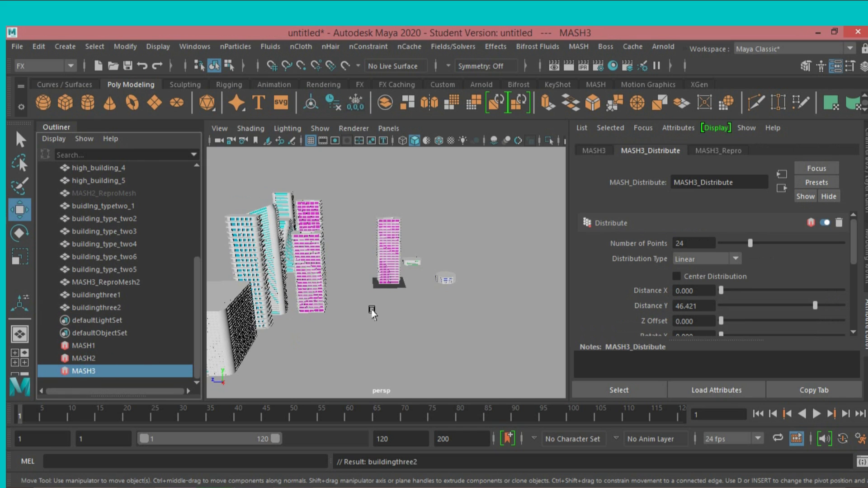
- Twist the tower's floors with Distribute Rotate Z and raise Number of Points to 28
{"action": "scroll", "coordinate": [400, 300], "scroll_direction": "up", "scroll_amount": 5}
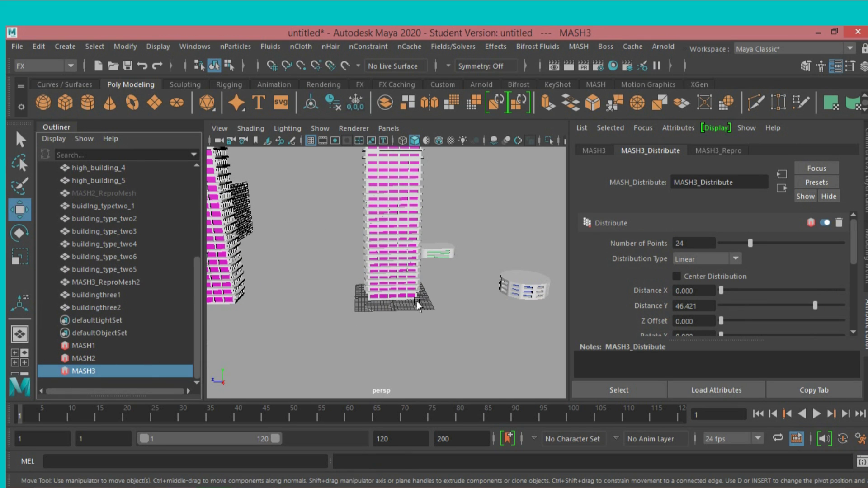
{"action": "left_click_drag", "start_coordinate": [399, 310], "coordinate": [408, 340], "text": "alt"}
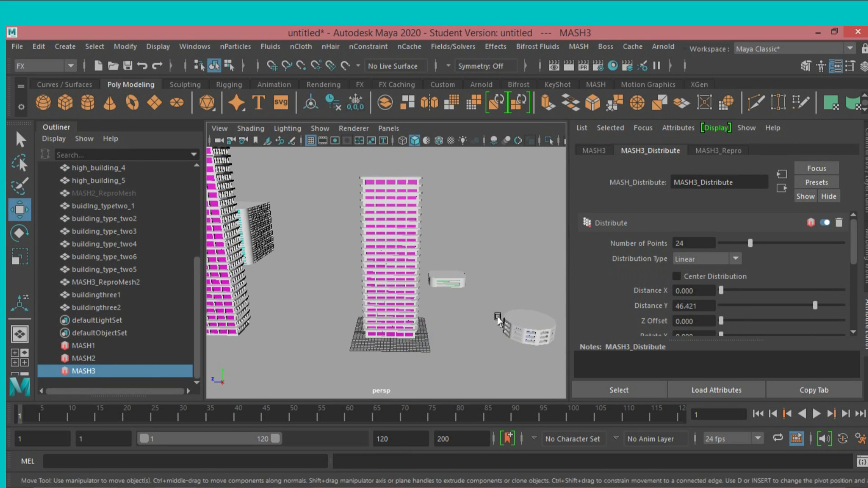
{"action": "scroll", "coordinate": [643, 297], "scroll_direction": "down", "scroll_amount": 3}
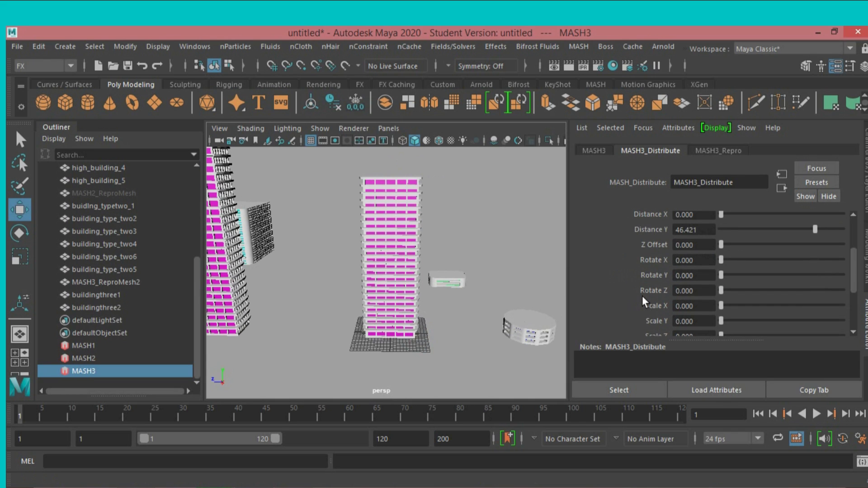
{"action": "left_click_drag", "start_coordinate": [721, 291], "coordinate": [729, 293]}
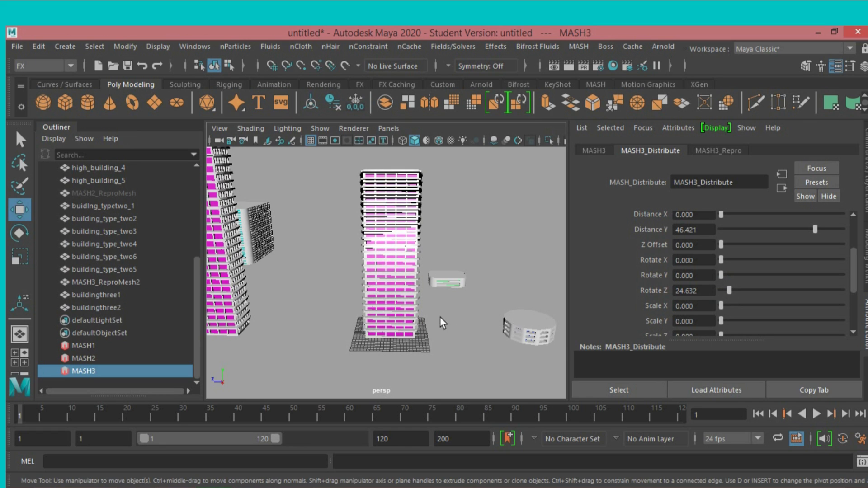
{"action": "scroll", "coordinate": [441, 317], "scroll_direction": "up", "scroll_amount": 3}
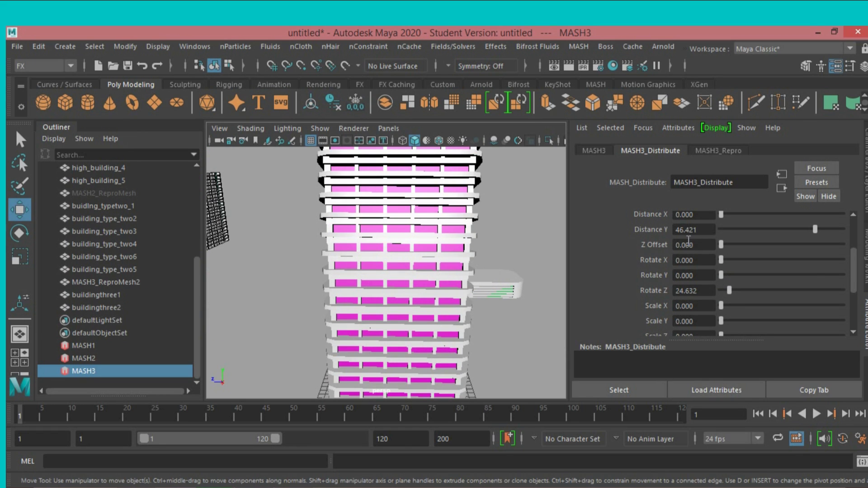
{"action": "scroll", "coordinate": [688, 241], "scroll_direction": "up", "scroll_amount": 3}
{"action": "left_click_drag", "start_coordinate": [751, 242], "coordinate": [755, 245]}
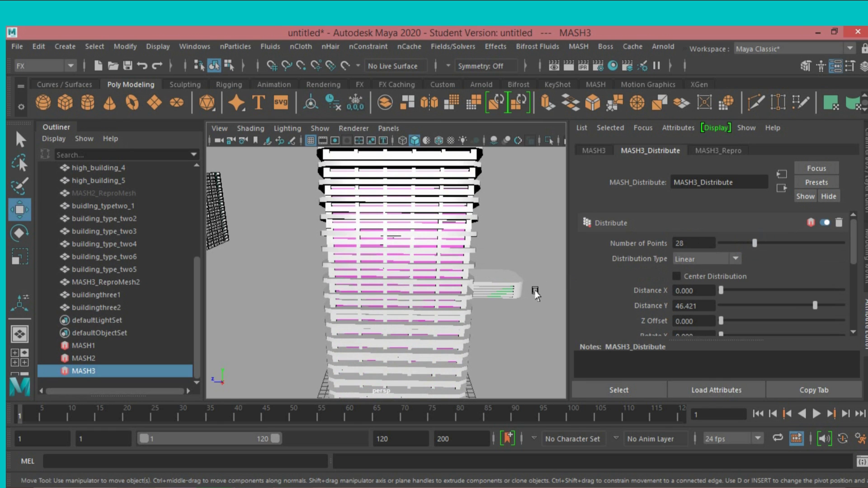
- Increase the Rotate Z twist to about 57 and the floor count to 44
{"action": "mouse_move", "coordinate": [538, 291]}
{"action": "left_mouse_down", "text": "alt"}
{"action": "mouse_move", "coordinate": [438, 282]}
{"action": "mouse_move", "coordinate": [492, 276]}
{"action": "mouse_move", "coordinate": [523, 287]}
{"action": "left_mouse_up", "text": "alt"}
{"action": "scroll", "coordinate": [491, 275], "scroll_direction": "down", "scroll_amount": 3}
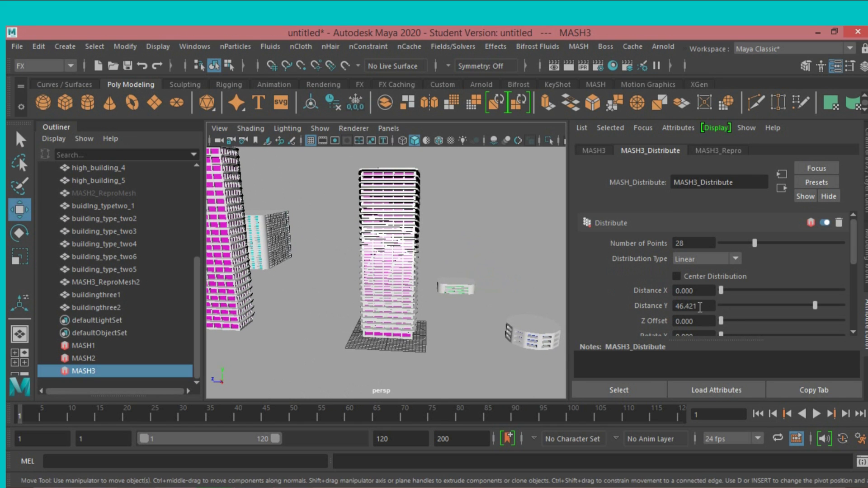
{"action": "scroll", "coordinate": [700, 307], "scroll_direction": "down", "scroll_amount": 2}
{"action": "left_click_drag", "start_coordinate": [723, 329], "coordinate": [739, 329]}
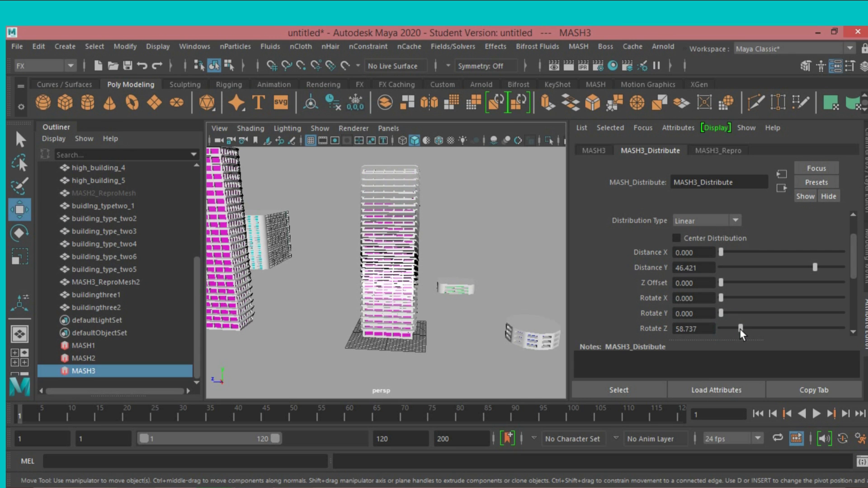
{"action": "mouse_move", "coordinate": [511, 324]}
{"action": "left_mouse_down", "text": "alt"}
{"action": "mouse_move", "coordinate": [444, 337]}
{"action": "mouse_move", "coordinate": [471, 330]}
{"action": "left_mouse_up", "text": "alt"}
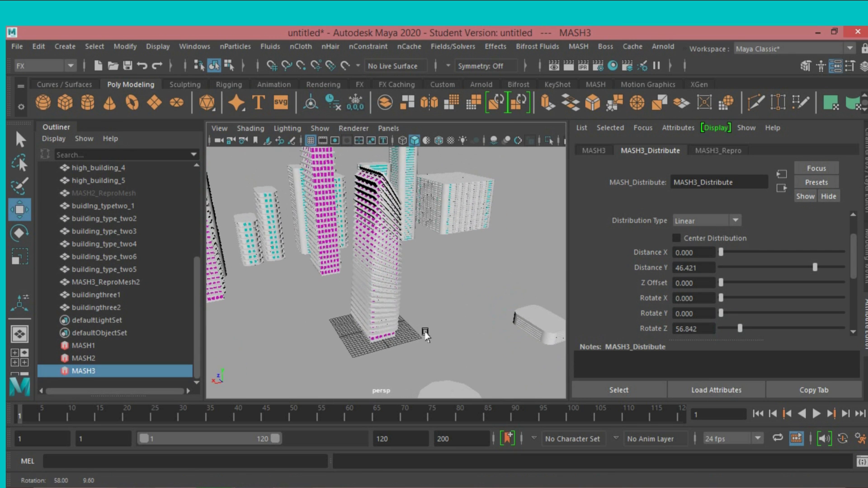
{"action": "scroll", "coordinate": [685, 272], "scroll_direction": "up", "scroll_amount": 2}
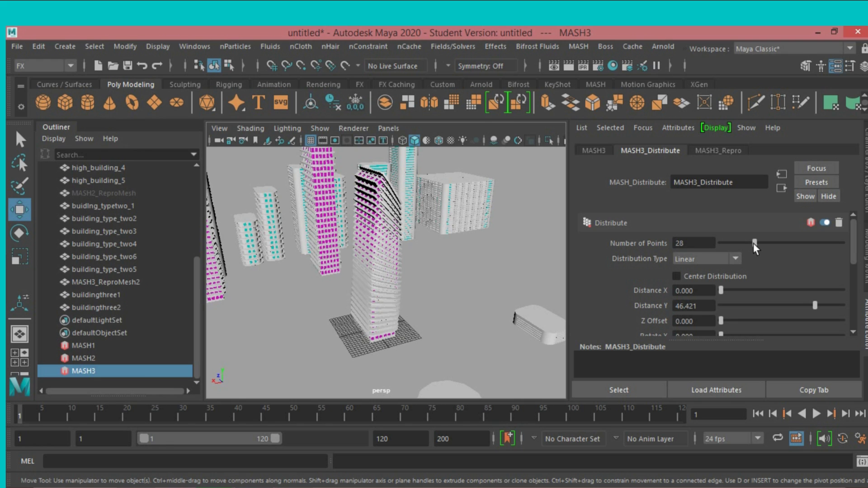
{"action": "left_click_drag", "start_coordinate": [754, 244], "coordinate": [774, 255]}
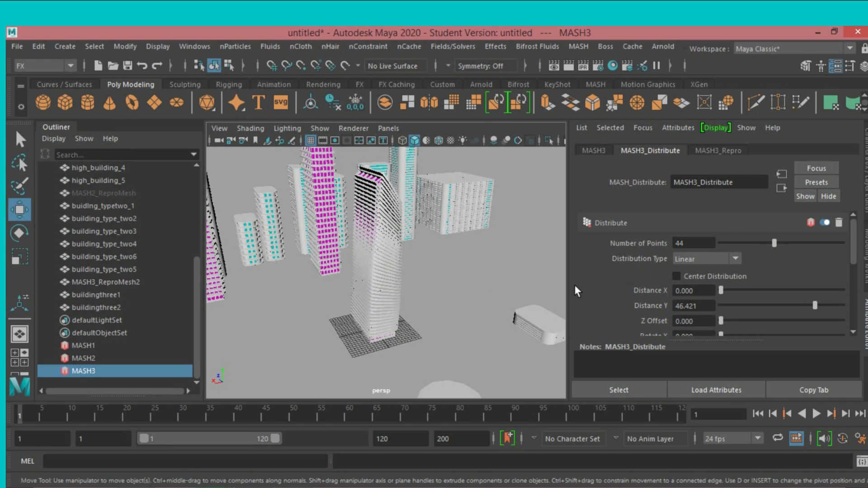
- Settle on 27 floors and reset Rotate Z to 0 so the tower stands straight
{"action": "mouse_move", "coordinate": [542, 299]}
{"action": "left_mouse_down", "text": "alt"}
{"action": "mouse_move", "coordinate": [510, 301]}
{"action": "mouse_move", "coordinate": [486, 317]}
{"action": "mouse_move", "coordinate": [499, 291]}
{"action": "mouse_move", "coordinate": [520, 289]}
{"action": "left_mouse_up", "text": "alt"}
{"action": "scroll", "coordinate": [471, 312], "scroll_direction": "up", "scroll_amount": 3}
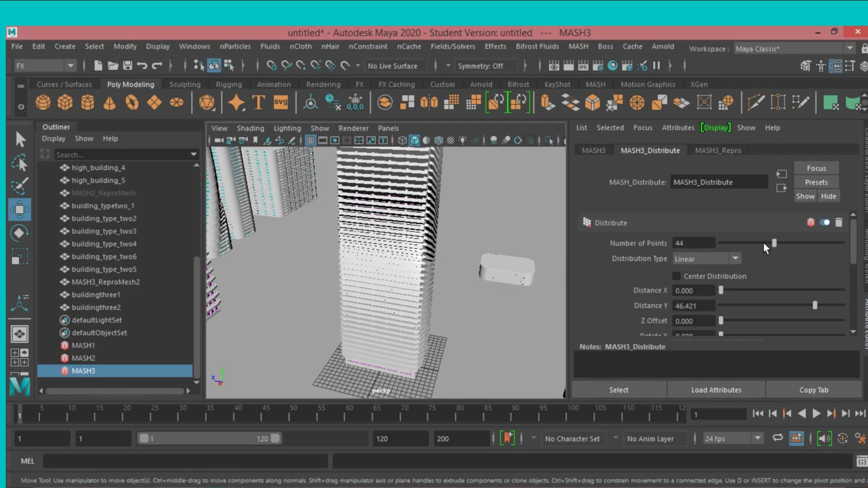
{"action": "left_click_drag", "start_coordinate": [772, 244], "coordinate": [753, 250]}
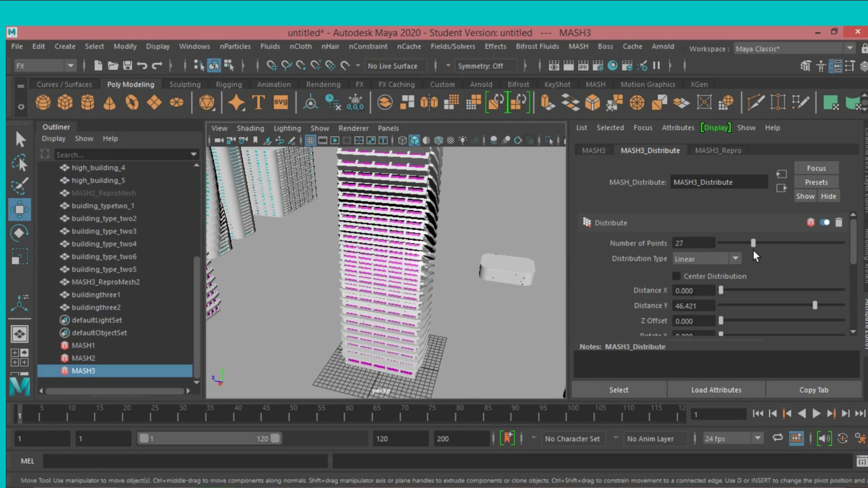
{"action": "mouse_move", "coordinate": [455, 291]}
{"action": "left_mouse_down", "text": "alt"}
{"action": "mouse_move", "coordinate": [542, 285]}
{"action": "mouse_move", "coordinate": [437, 312]}
{"action": "mouse_move", "coordinate": [368, 301]}
{"action": "mouse_move", "coordinate": [311, 324]}
{"action": "mouse_move", "coordinate": [467, 289]}
{"action": "left_mouse_up", "text": "alt"}
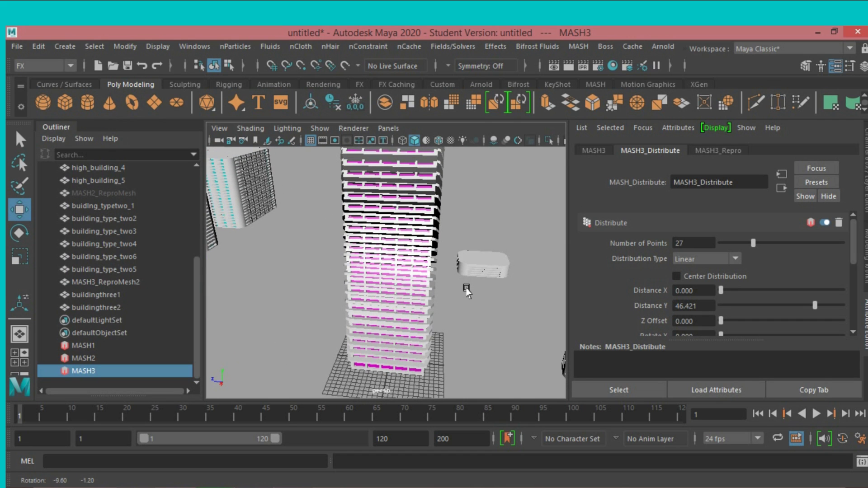
{"action": "scroll", "coordinate": [682, 311], "scroll_direction": "down", "scroll_amount": 2}
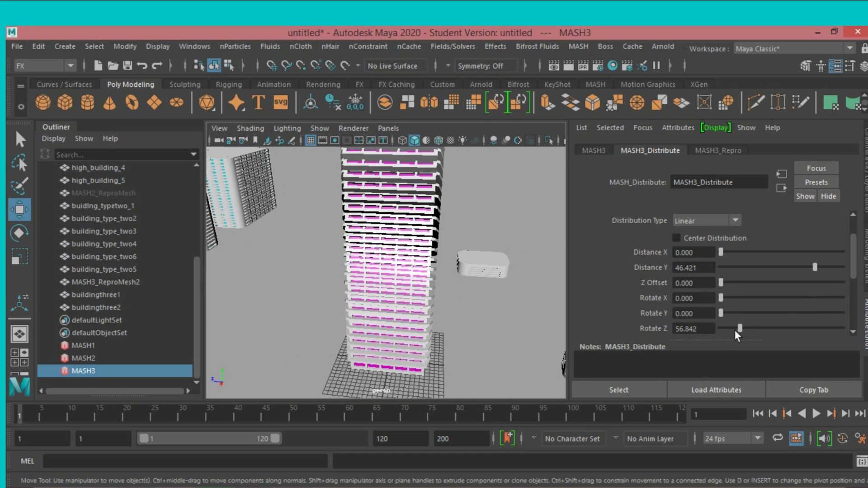
{"action": "left_click_drag", "start_coordinate": [739, 327], "coordinate": [719, 334]}
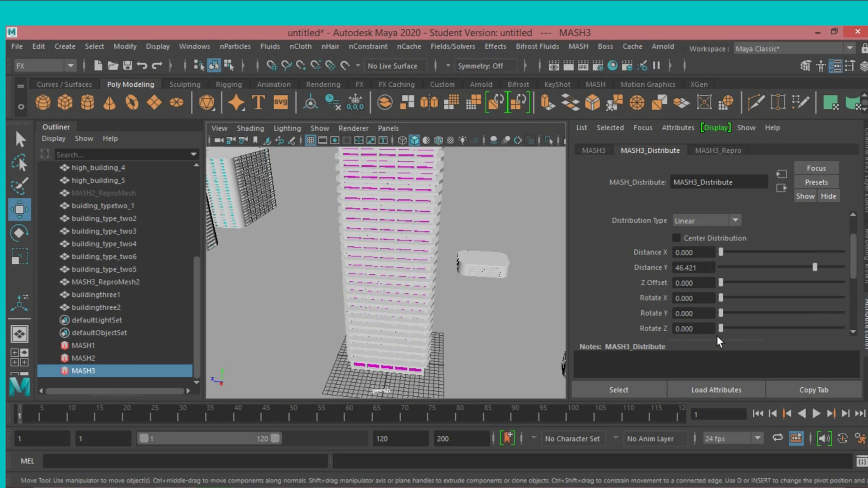
- Set MASH3 Distribute Distance Y to 53.053 and Rotate Y to 159.158, framing the spiral tower
{"action": "scroll", "coordinate": [507, 295], "scroll_direction": "down", "scroll_amount": 3}
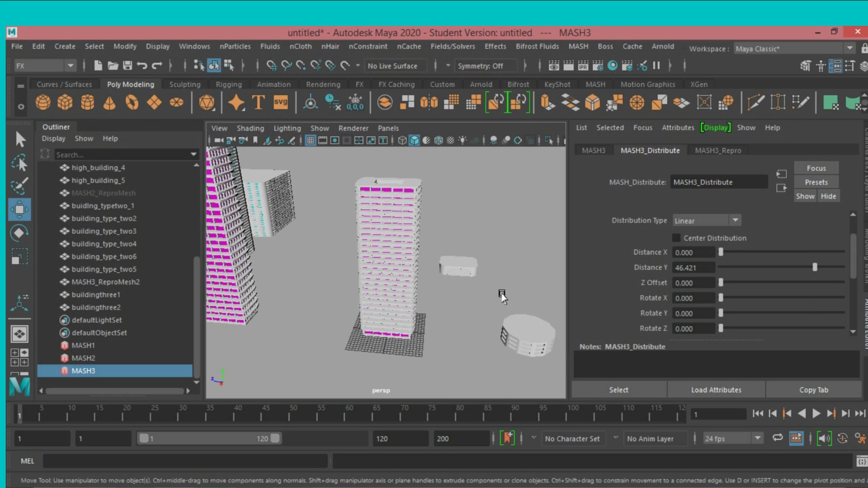
{"action": "mouse_move", "coordinate": [501, 296]}
{"action": "left_mouse_down", "text": "alt"}
{"action": "mouse_move", "coordinate": [514, 291]}
{"action": "mouse_move", "coordinate": [505, 281]}
{"action": "left_mouse_up", "text": "alt"}
{"action": "scroll", "coordinate": [514, 287], "scroll_direction": "up", "scroll_amount": 5}
{"action": "scroll", "coordinate": [507, 285], "scroll_direction": "up", "scroll_amount": 2}
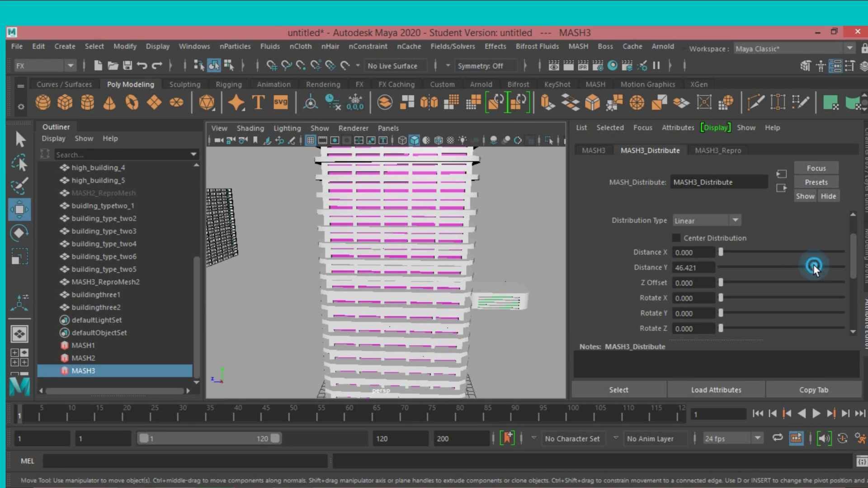
{"action": "mouse_move", "coordinate": [813, 264]}
{"action": "left_mouse_down"}
{"action": "mouse_move", "coordinate": [804, 272]}
{"action": "mouse_move", "coordinate": [826, 276]}
{"action": "left_mouse_up"}
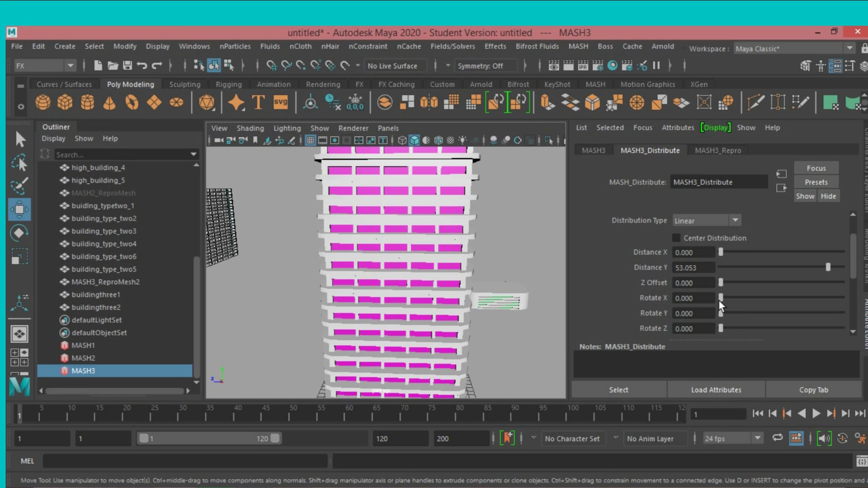
{"action": "mouse_move", "coordinate": [719, 300]}
{"action": "left_mouse_down"}
{"action": "mouse_move", "coordinate": [731, 300]}
{"action": "mouse_move", "coordinate": [717, 303]}
{"action": "mouse_move", "coordinate": [724, 314]}
{"action": "mouse_move", "coordinate": [772, 317]}
{"action": "left_mouse_up"}
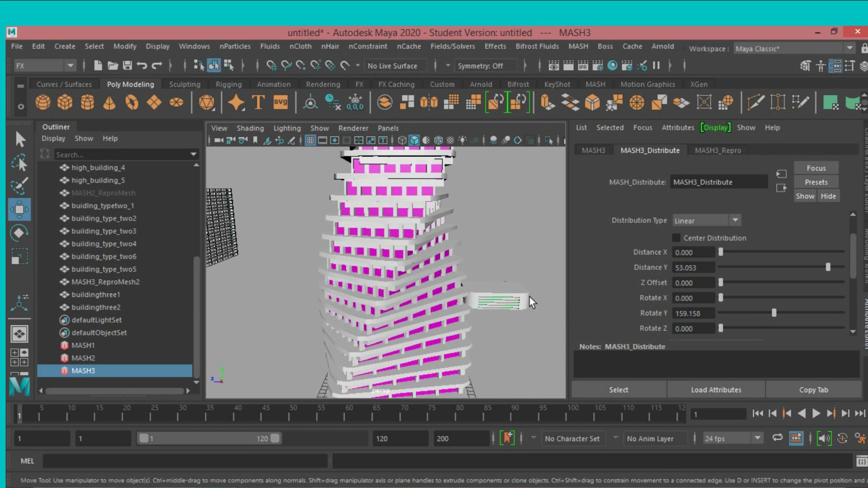
{"action": "key", "text": "f"}
{"action": "mouse_move", "coordinate": [492, 291]}
{"action": "left_mouse_down", "text": "alt"}
{"action": "mouse_move", "coordinate": [507, 291]}
{"action": "mouse_move", "coordinate": [470, 306]}
{"action": "mouse_move", "coordinate": [497, 299]}
{"action": "left_mouse_up", "text": "alt"}
{"action": "scroll", "coordinate": [498, 300], "scroll_direction": "up", "scroll_amount": 3}
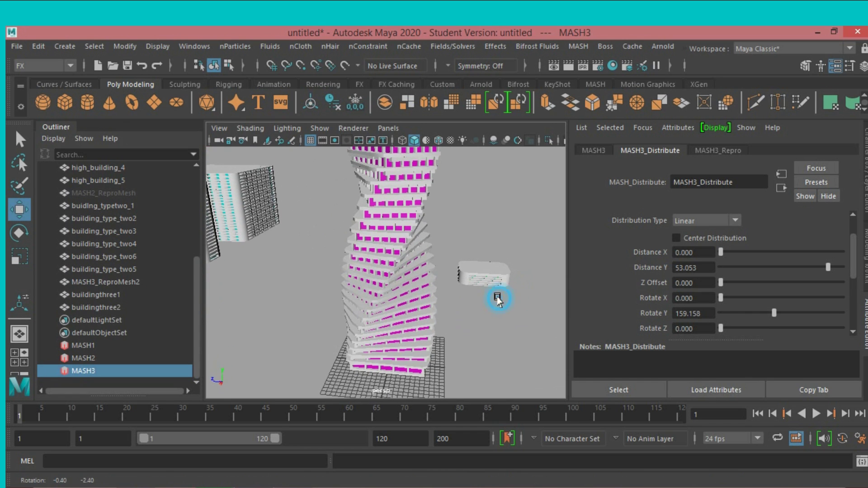
- Duplicate the twisted tower and slide the copy left beside the other buildings
{"action": "left_click", "coordinate": [391, 276]}
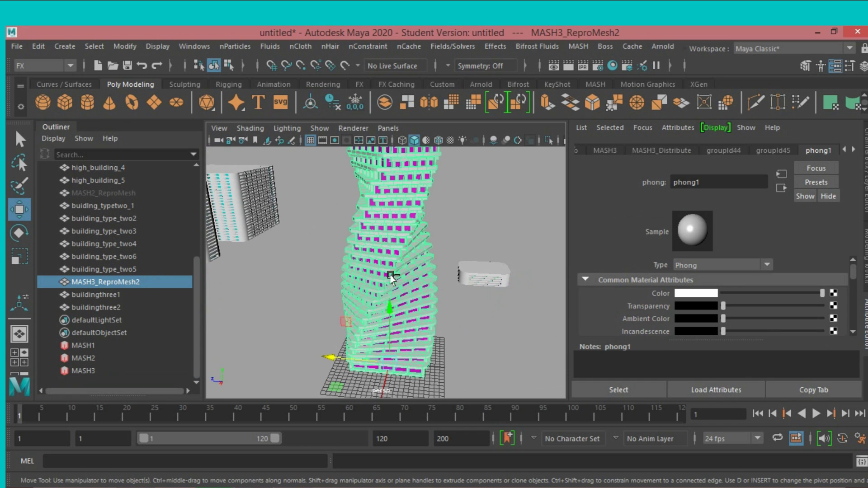
{"action": "key", "text": "ctrl+d"}
{"action": "scroll", "coordinate": [330, 330], "scroll_direction": "down", "scroll_amount": 5}
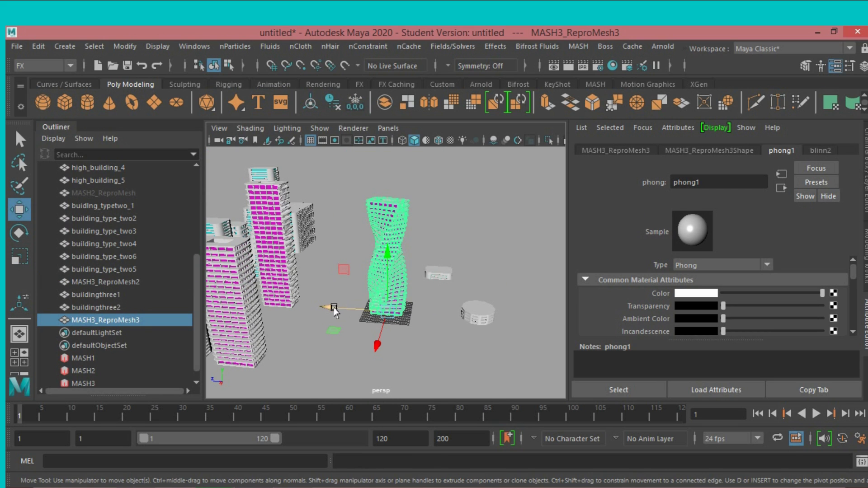
{"action": "left_click_drag", "start_coordinate": [335, 310], "coordinate": [245, 335]}
- Rename the duplicate tower buildingthree3 in the Outliner
{"action": "left_click", "coordinate": [145, 321]}
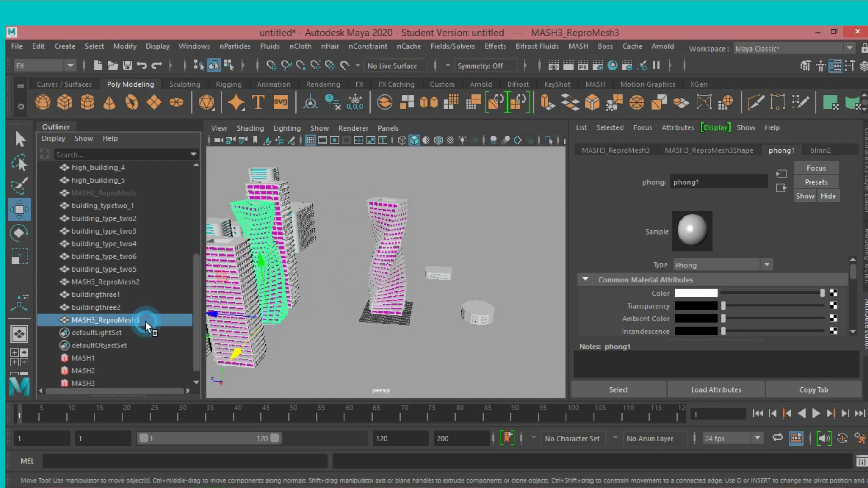
{"action": "double_click", "coordinate": [145, 321]}
{"action": "type", "text": "buildingthree1"}
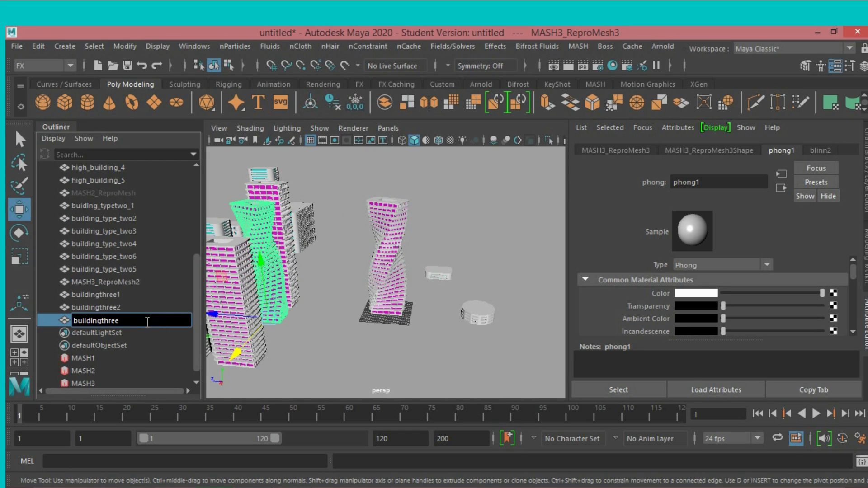
{"action": "key", "text": "Return"}
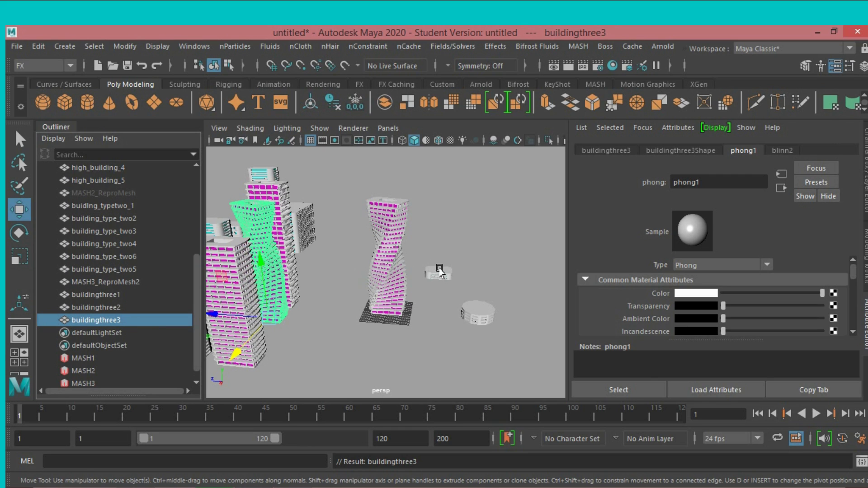
{"action": "left_click_drag", "start_coordinate": [433, 273], "coordinate": [434, 274], "text": "alt"}
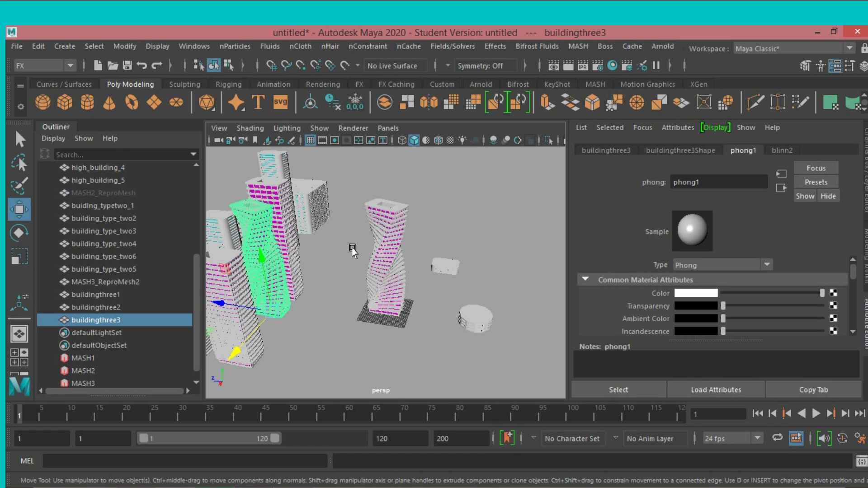
{"action": "left_click_drag", "start_coordinate": [352, 251], "coordinate": [350, 247], "text": "alt"}
{"action": "left_click", "coordinate": [403, 254]}
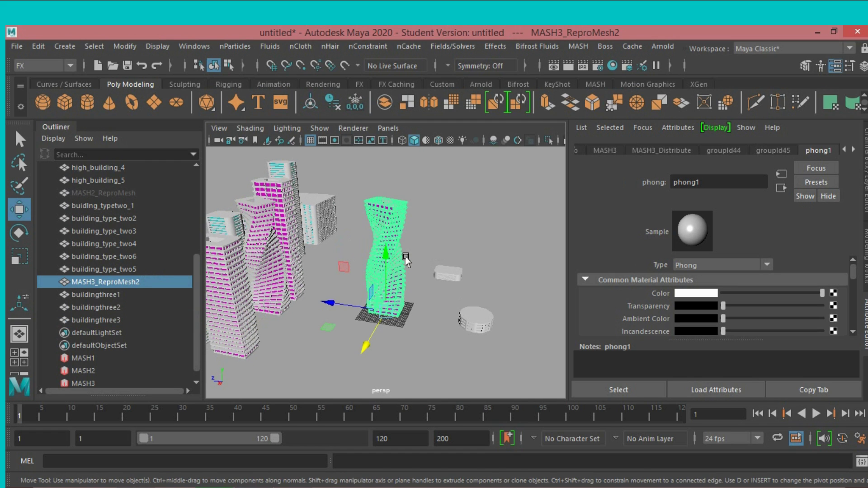
- Hide the original twisted tower and move building_3 to the world origin
{"action": "key", "text": "ctrl+h"}
{"action": "left_click", "coordinate": [443, 270]}
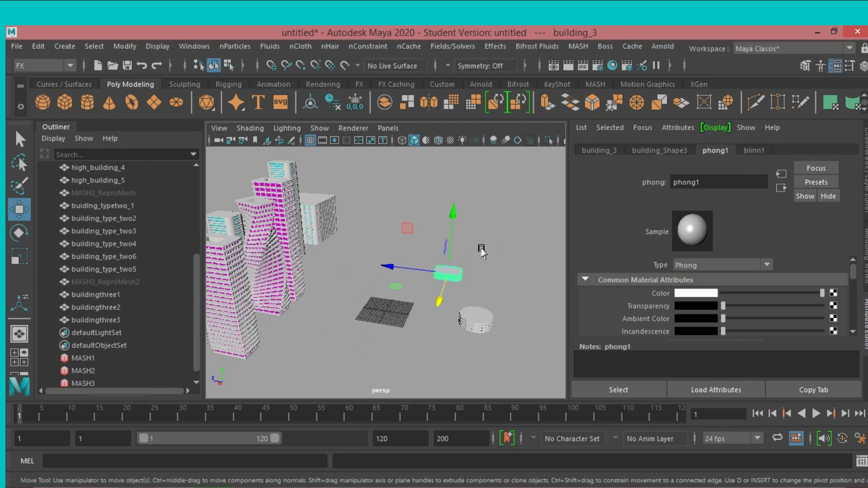
{"action": "left_click", "coordinate": [863, 156]}
{"action": "left_click_drag", "start_coordinate": [834, 163], "coordinate": [842, 184]}
{"action": "type", "text": "0"}
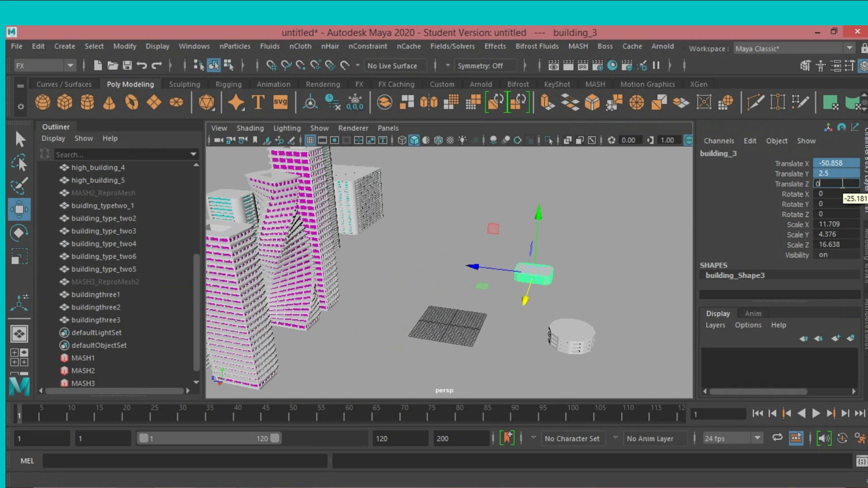
{"action": "key", "text": "Return"}
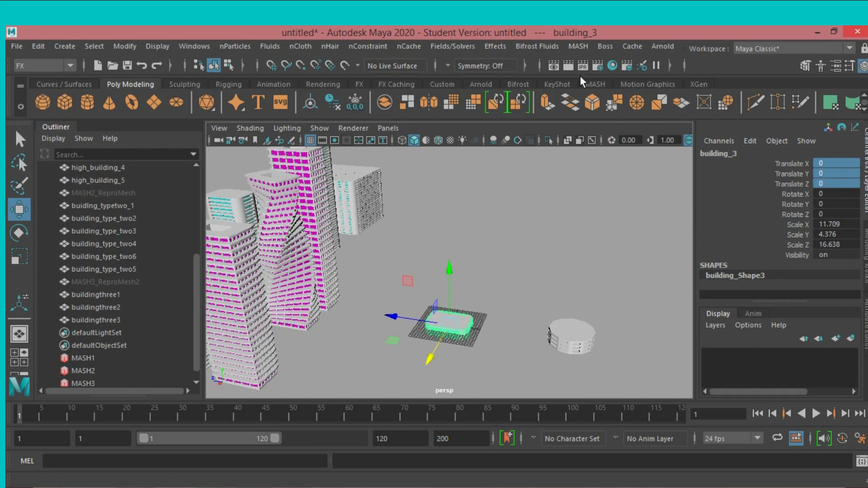
- Freeze building_3's transformations so scale reads 1, then raise it to Translate Y 2.247
{"action": "left_click", "coordinate": [121, 47]}
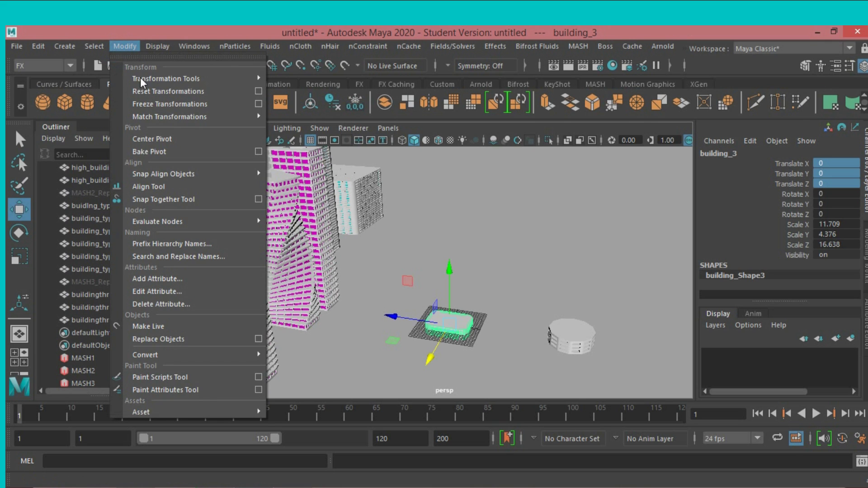
{"action": "left_click", "coordinate": [157, 104]}
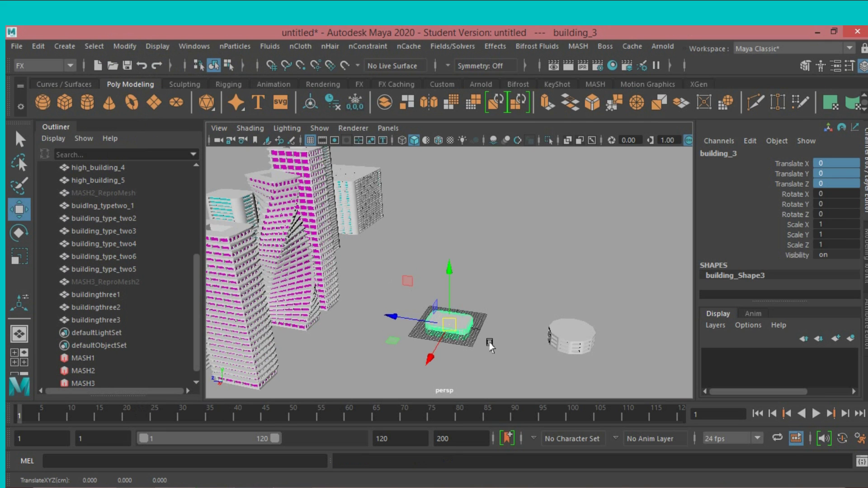
{"action": "left_click_drag", "start_coordinate": [489, 345], "coordinate": [495, 333], "text": "alt"}
{"action": "left_click_drag", "start_coordinate": [450, 287], "coordinate": [450, 271]}
{"action": "key", "text": "f"}
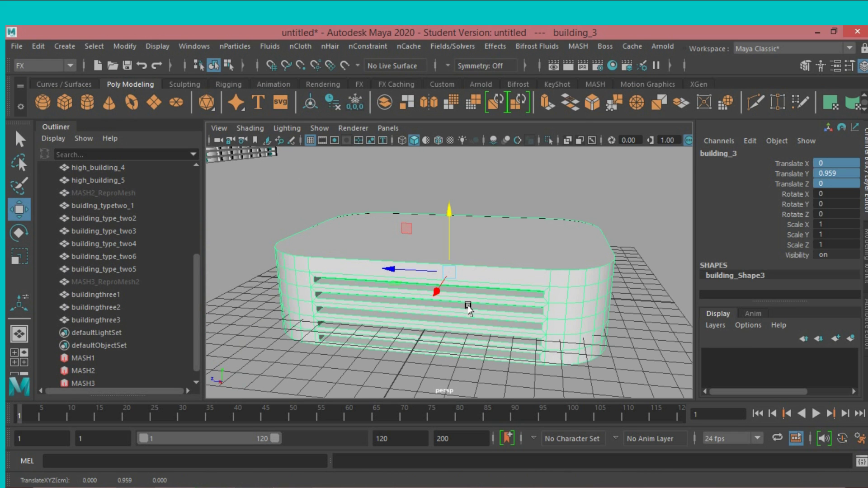
{"action": "scroll", "coordinate": [468, 306], "scroll_direction": "down", "scroll_amount": 2}
{"action": "left_click_drag", "start_coordinate": [471, 307], "coordinate": [477, 294], "text": "alt"}
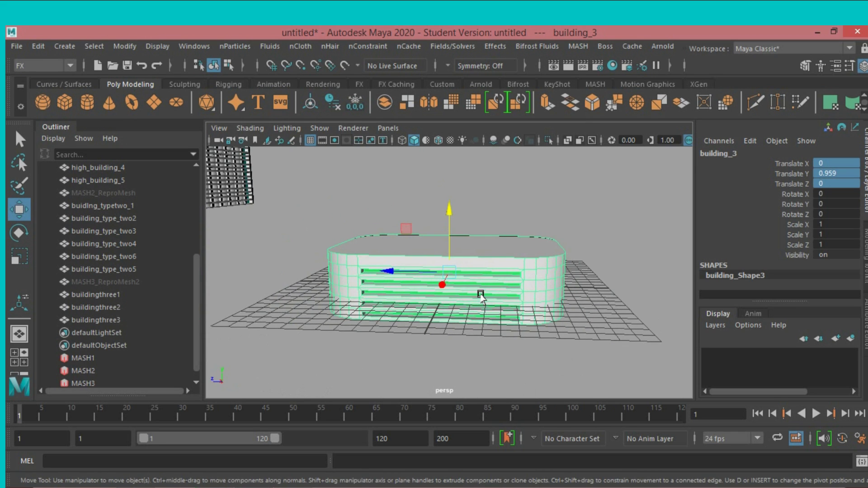
{"action": "left_click_drag", "start_coordinate": [449, 224], "coordinate": [450, 209]}
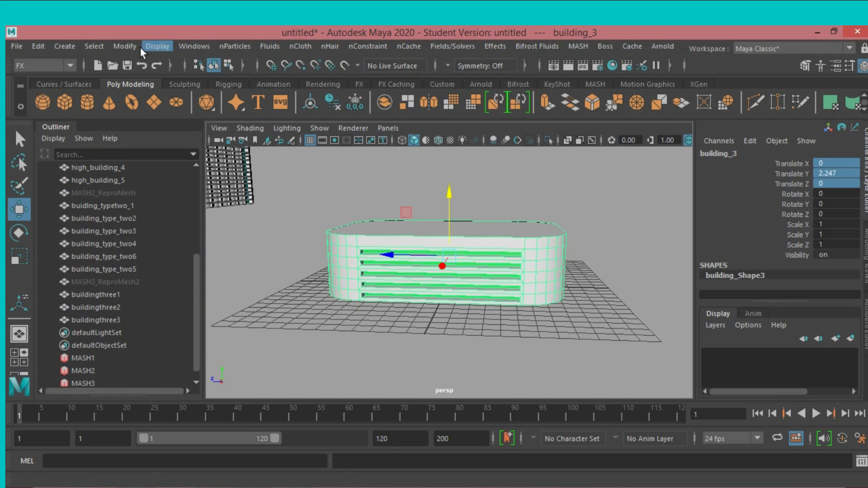
- Freeze building_3's transformations and create the MASH4 network from it
{"action": "left_click", "coordinate": [123, 48]}
{"action": "left_click", "coordinate": [151, 103]}
{"action": "mouse_move", "coordinate": [424, 175]}
{"action": "left_mouse_down", "text": "alt"}
{"action": "mouse_move", "coordinate": [445, 174]}
{"action": "mouse_move", "coordinate": [452, 163]}
{"action": "left_mouse_up", "text": "alt"}
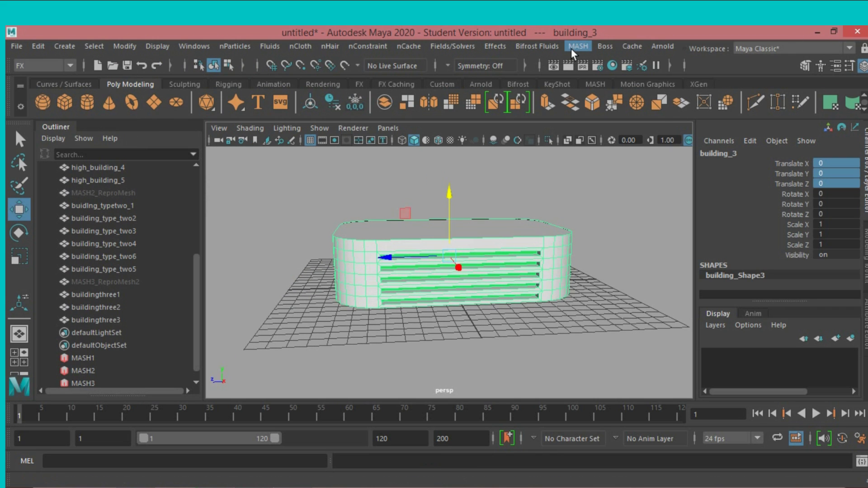
{"action": "left_click", "coordinate": [571, 48]}
{"action": "left_click", "coordinate": [584, 71]}
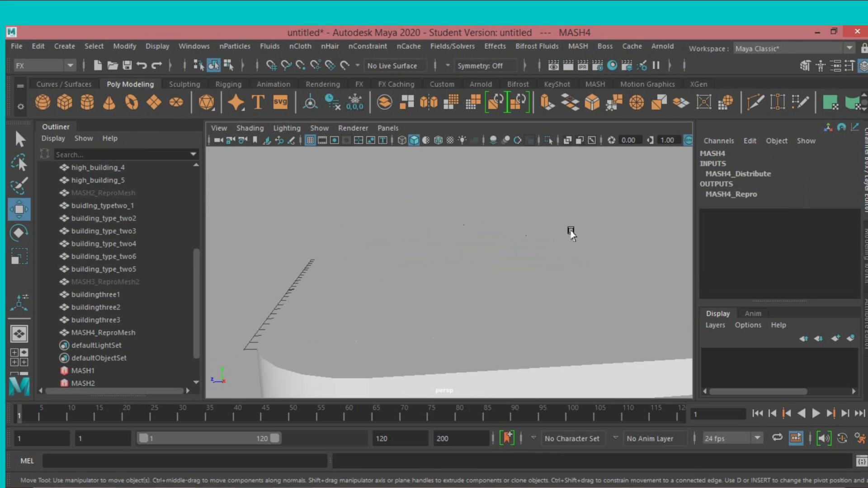
- Switch MASH4 to Grid distribution with Distance Y 5.684 and Grid X 10, Y 9, Z 10
{"action": "left_click", "coordinate": [858, 335]}
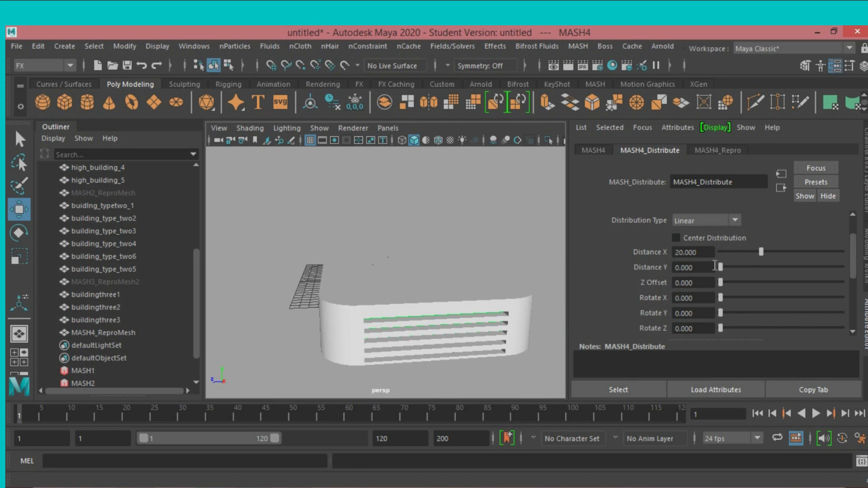
{"action": "left_click_drag", "start_coordinate": [759, 251], "coordinate": [718, 255]}
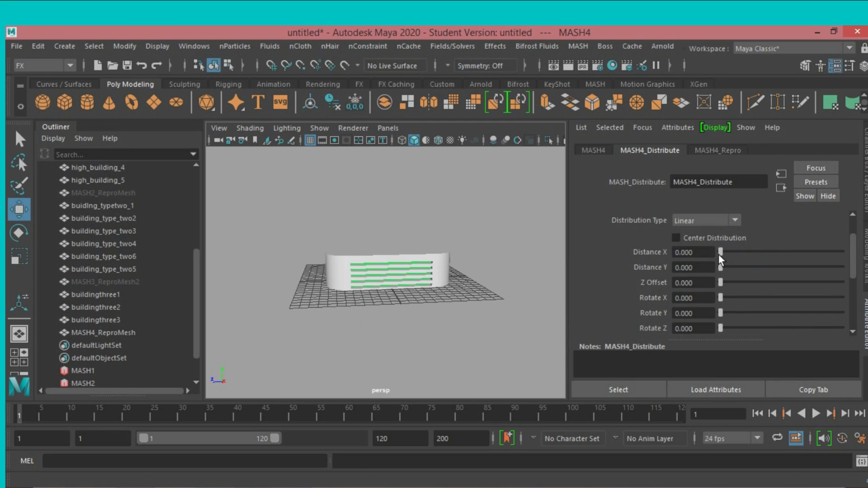
{"action": "left_click", "coordinate": [731, 219]}
{"action": "left_click", "coordinate": [692, 297]}
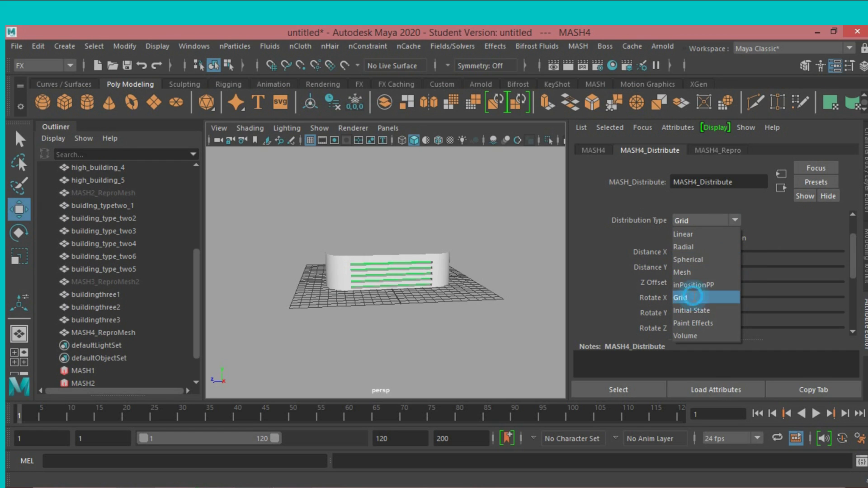
{"action": "scroll", "coordinate": [710, 269], "scroll_direction": "up", "scroll_amount": 2}
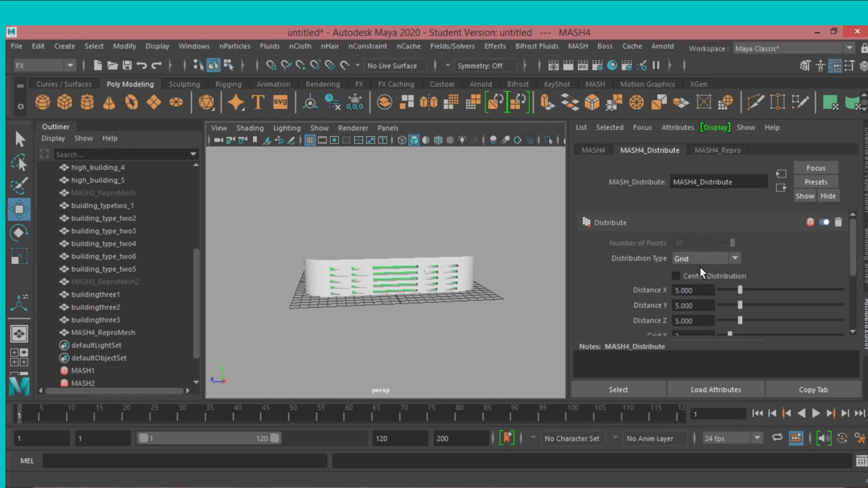
{"action": "scroll", "coordinate": [710, 281], "scroll_direction": "down", "scroll_amount": 2}
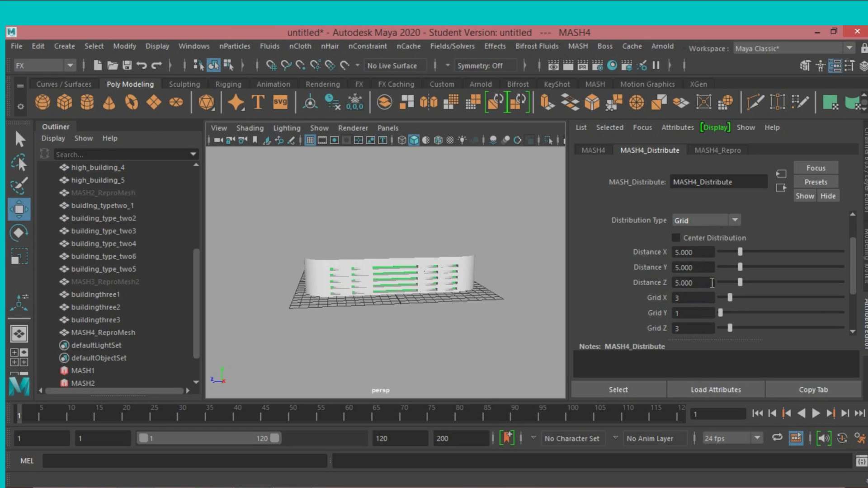
{"action": "mouse_move", "coordinate": [738, 267]}
{"action": "left_mouse_down"}
{"action": "mouse_move", "coordinate": [775, 270]}
{"action": "mouse_move", "coordinate": [743, 273]}
{"action": "left_mouse_up"}
{"action": "mouse_move", "coordinate": [736, 298]}
{"action": "left_mouse_down"}
{"action": "mouse_move", "coordinate": [766, 300]}
{"action": "mouse_move", "coordinate": [748, 315]}
{"action": "mouse_move", "coordinate": [766, 319]}
{"action": "mouse_move", "coordinate": [767, 331]}
{"action": "left_mouse_up"}
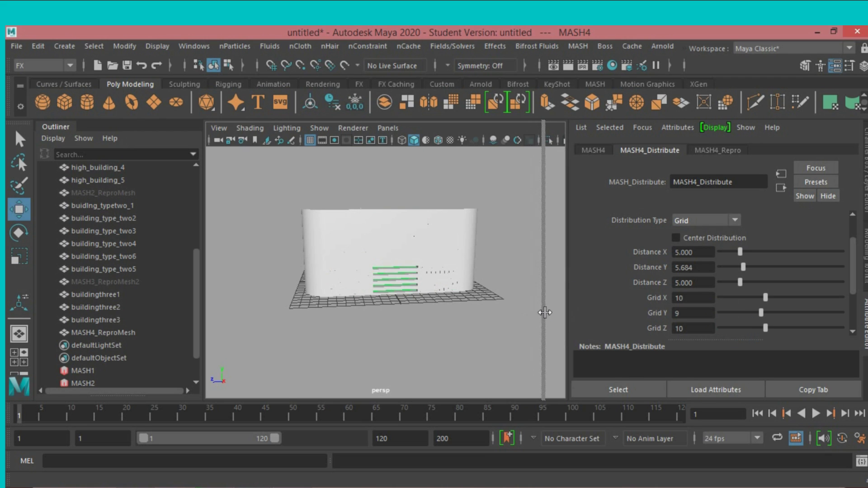
- Dismiss the student-version notice and space MASH4's grid to Distance X 20.053, Y 20.842, Z 21.158
{"action": "left_click", "coordinate": [412, 274]}
{"action": "key", "text": "w"}
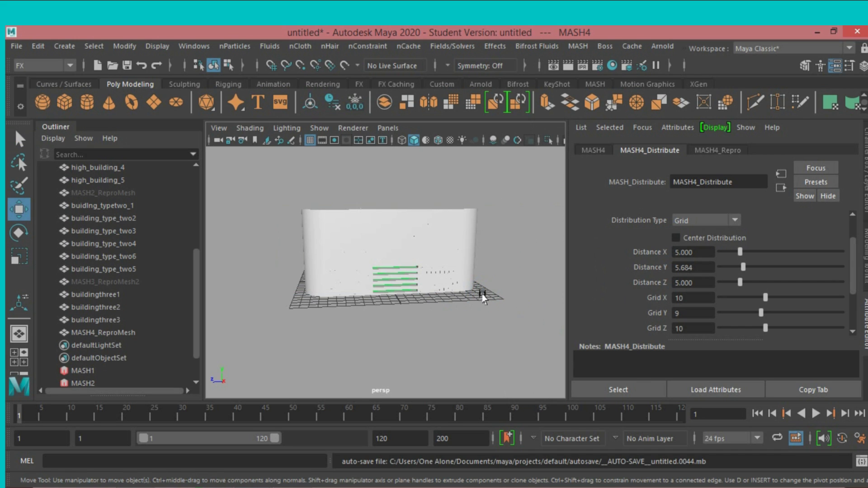
{"action": "mouse_move", "coordinate": [471, 299]}
{"action": "left_mouse_down", "text": "alt"}
{"action": "mouse_move", "coordinate": [457, 297]}
{"action": "mouse_move", "coordinate": [436, 323]}
{"action": "left_mouse_up", "text": "alt"}
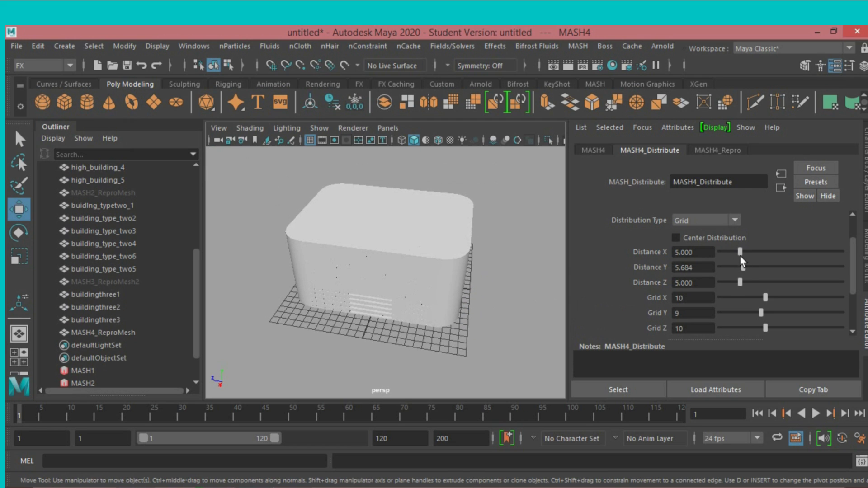
{"action": "left_click_drag", "start_coordinate": [742, 267], "coordinate": [806, 282]}
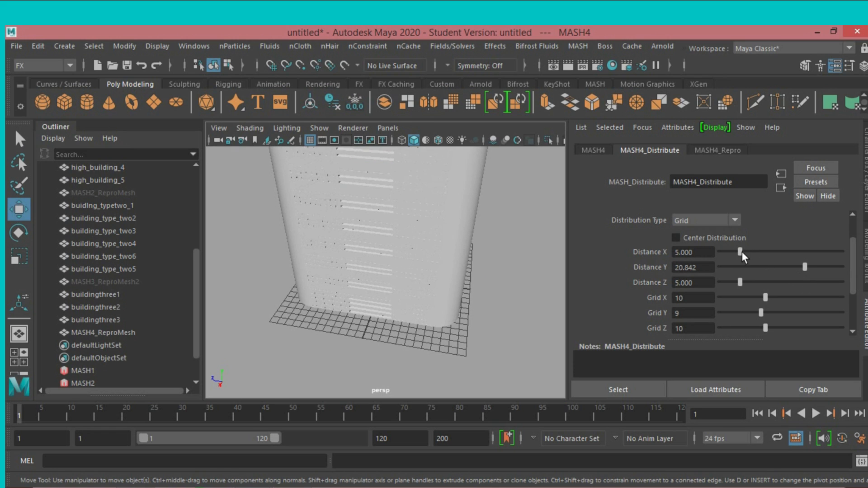
{"action": "left_click_drag", "start_coordinate": [742, 252], "coordinate": [800, 260]}
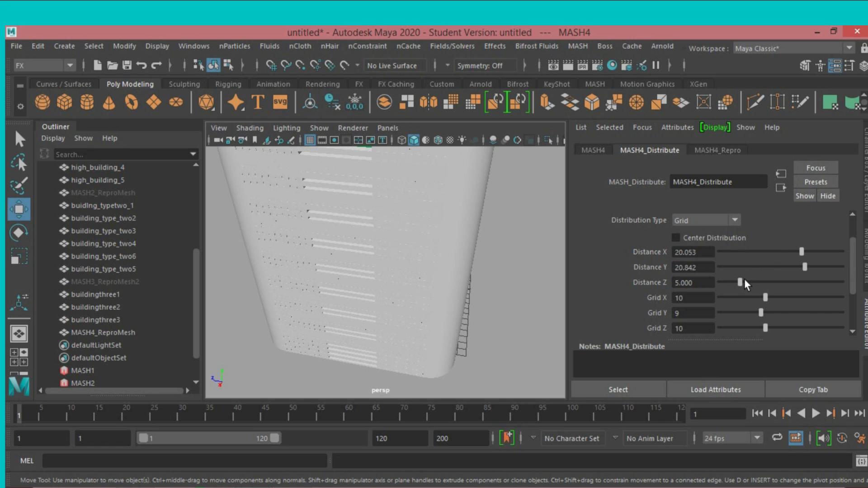
{"action": "left_click_drag", "start_coordinate": [743, 281], "coordinate": [805, 283]}
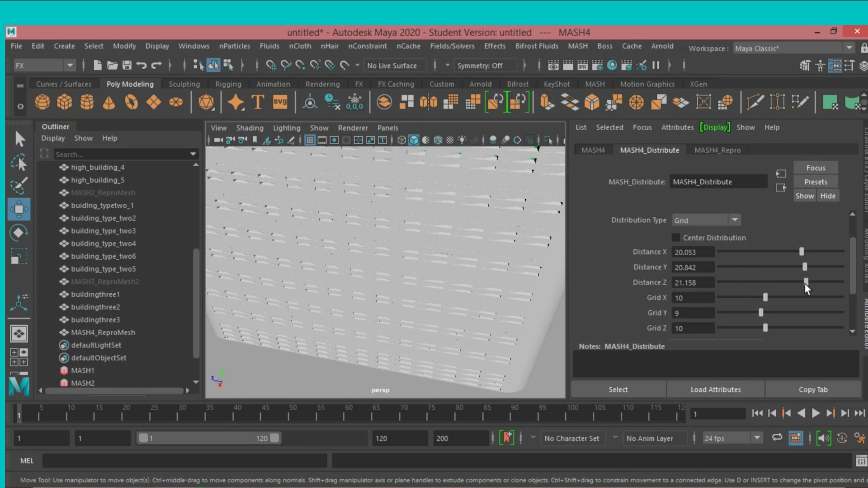
{"action": "scroll", "coordinate": [498, 288], "scroll_direction": "down", "scroll_amount": 5}
- Raise MASH4's grid Distance Z to 30
{"action": "left_click_drag", "start_coordinate": [500, 287], "coordinate": [520, 272], "text": "alt"}
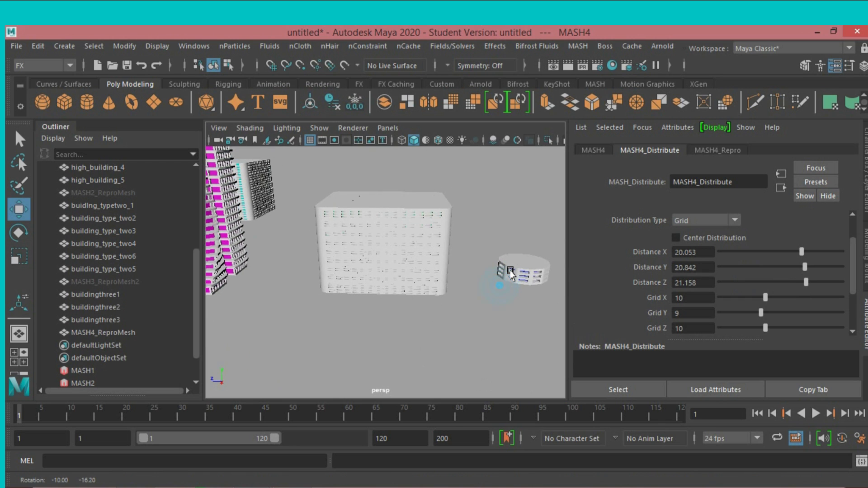
{"action": "scroll", "coordinate": [509, 271], "scroll_direction": "up", "scroll_amount": 5}
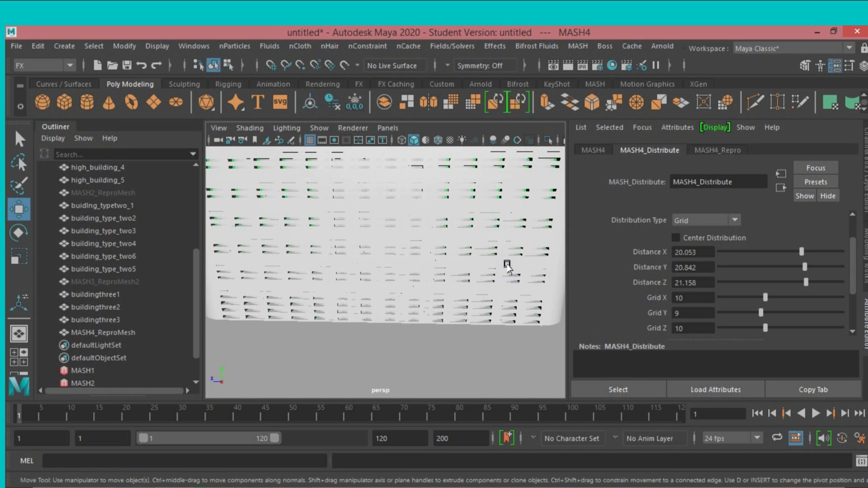
{"action": "scroll", "coordinate": [512, 287], "scroll_direction": "down", "scroll_amount": 3}
{"action": "left_click_drag", "start_coordinate": [512, 287], "coordinate": [511, 284], "text": "alt"}
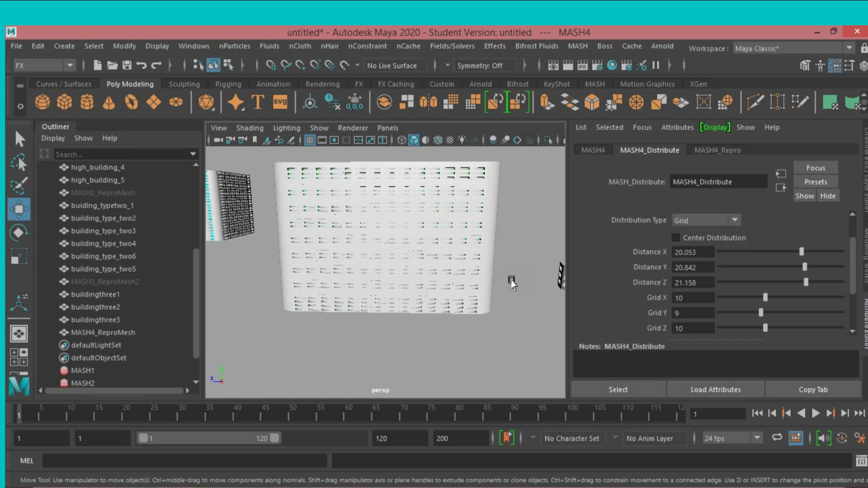
{"action": "left_click_drag", "start_coordinate": [804, 281], "coordinate": [840, 285]}
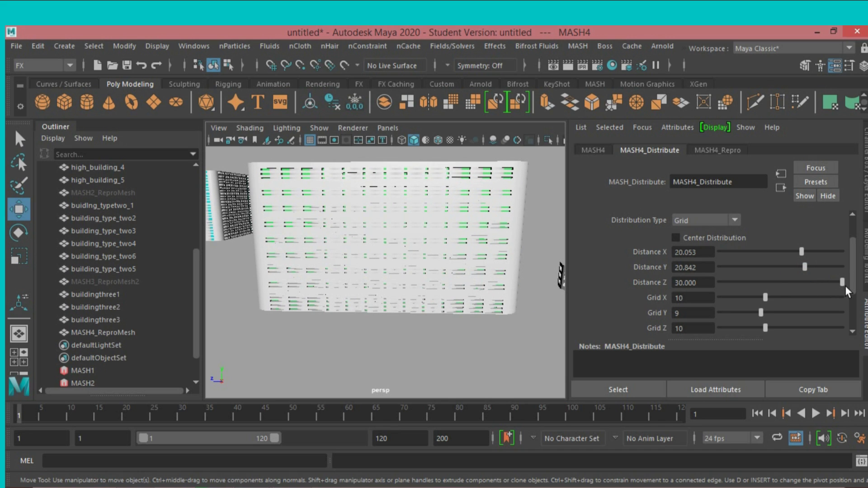
{"action": "left_click_drag", "start_coordinate": [542, 290], "coordinate": [549, 289], "text": "alt"}
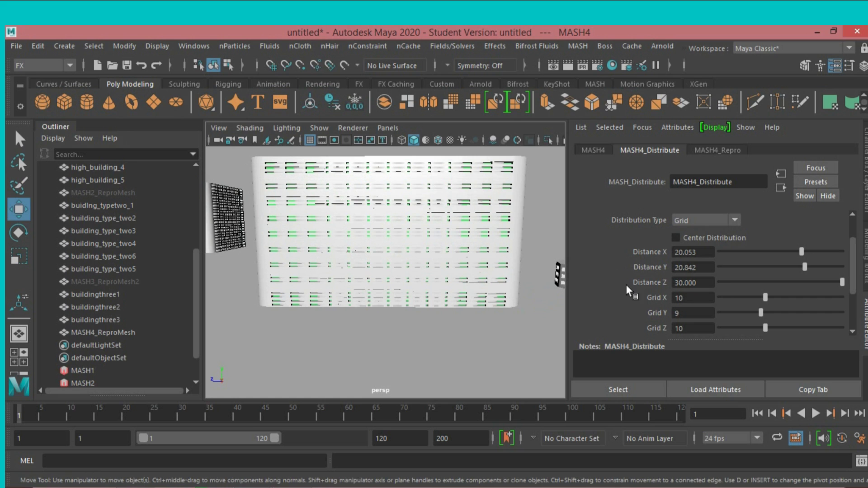
- Set MASH4's Distance Y to 30 and tighten Distance X to 17.842
{"action": "left_click_drag", "start_coordinate": [802, 266], "coordinate": [816, 270]}
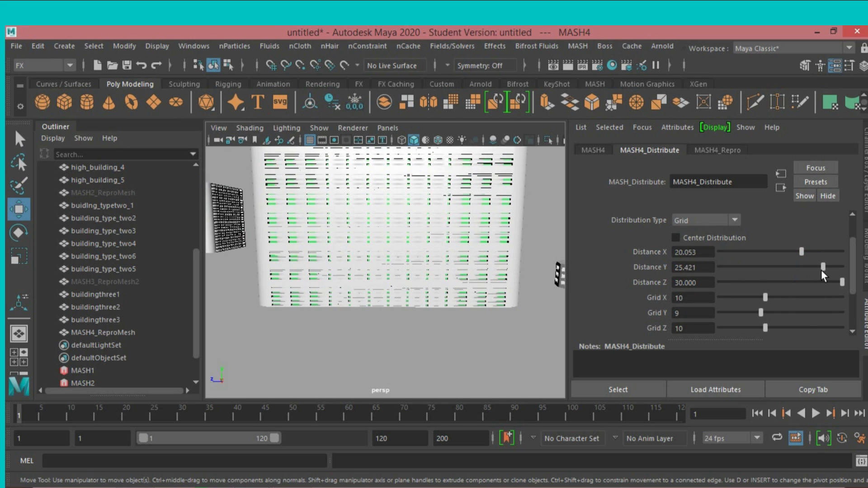
{"action": "left_click_drag", "start_coordinate": [815, 269], "coordinate": [816, 254]}
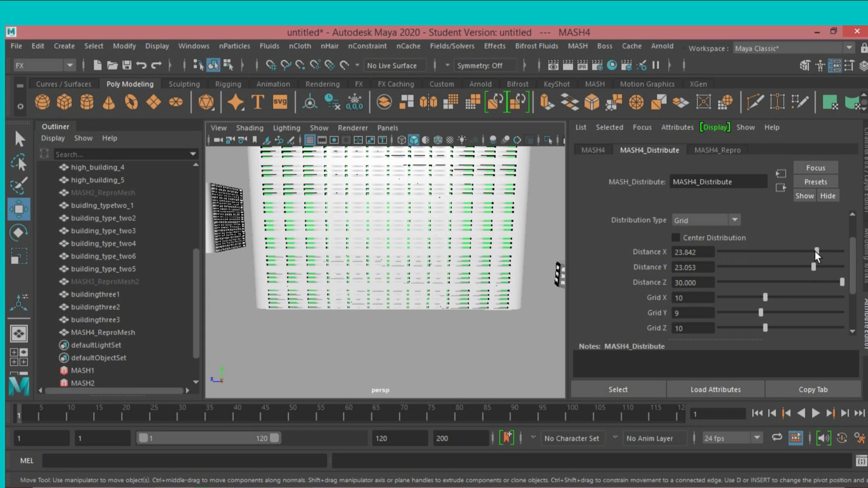
{"action": "mouse_move", "coordinate": [814, 252]}
{"action": "left_mouse_down"}
{"action": "mouse_move", "coordinate": [790, 255]}
{"action": "mouse_move", "coordinate": [861, 277]}
{"action": "left_mouse_up"}
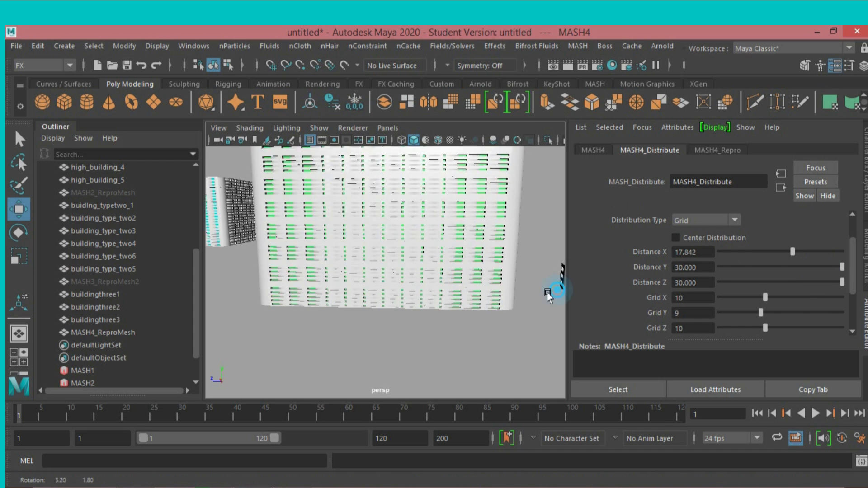
{"action": "mouse_move", "coordinate": [556, 291]}
{"action": "left_mouse_down", "text": "alt"}
{"action": "mouse_move", "coordinate": [419, 316]}
{"action": "mouse_move", "coordinate": [430, 306]}
{"action": "mouse_move", "coordinate": [519, 304]}
{"action": "mouse_move", "coordinate": [552, 291]}
{"action": "mouse_move", "coordinate": [512, 294]}
{"action": "left_mouse_up", "text": "alt"}
{"action": "scroll", "coordinate": [467, 305], "scroll_direction": "up", "scroll_amount": 3}
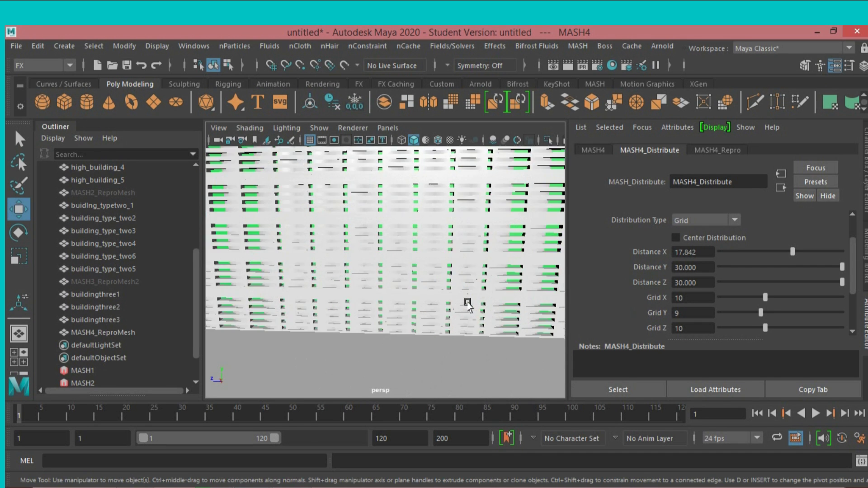
{"action": "scroll", "coordinate": [468, 306], "scroll_direction": "up", "scroll_amount": 3}
{"action": "scroll", "coordinate": [467, 305], "scroll_direction": "down", "scroll_amount": 5}
{"action": "mouse_move", "coordinate": [468, 305]}
{"action": "left_mouse_down", "text": "alt"}
{"action": "mouse_move", "coordinate": [491, 296]}
{"action": "mouse_move", "coordinate": [507, 304]}
{"action": "mouse_move", "coordinate": [464, 302]}
{"action": "mouse_move", "coordinate": [474, 306]}
{"action": "mouse_move", "coordinate": [477, 295]}
{"action": "left_mouse_up", "text": "alt"}
{"action": "scroll", "coordinate": [473, 306], "scroll_direction": "down", "scroll_amount": 3}
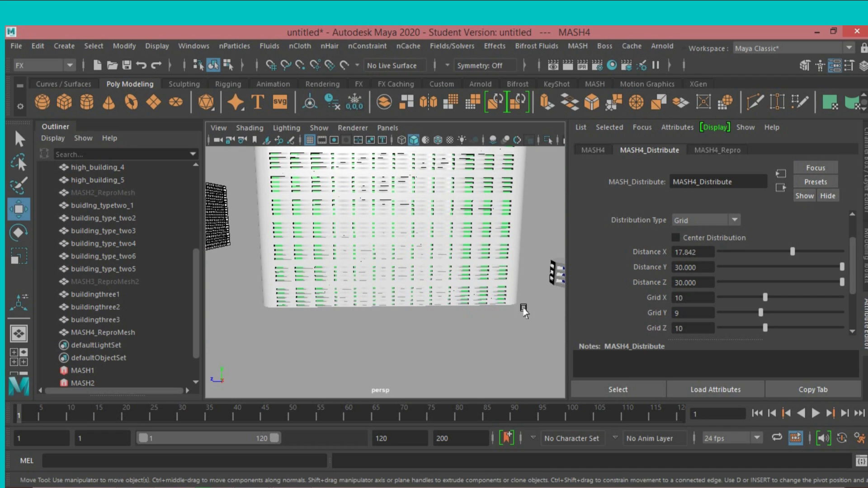
- Set MASH4's Grid Y to 10 points and select the MASH4_ReproMesh building
{"action": "left_click", "coordinate": [692, 313]}
{"action": "type", "text": "10"}
{"action": "key", "text": "Return"}
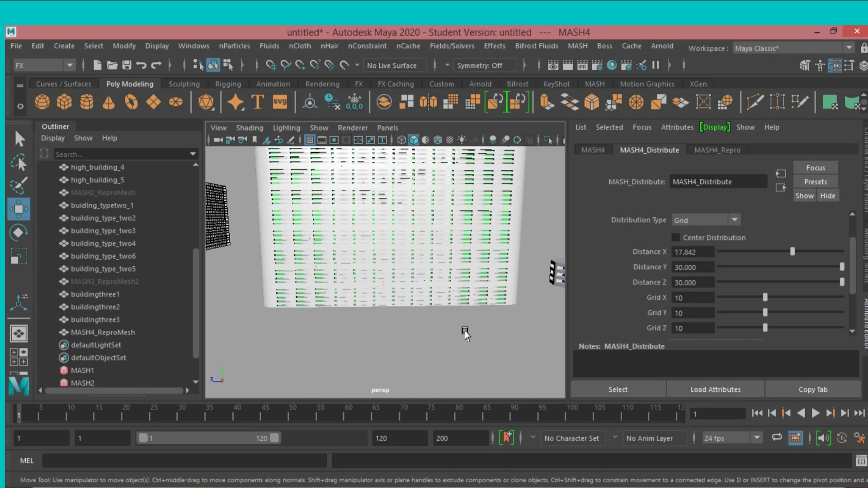
{"action": "mouse_move", "coordinate": [464, 334]}
{"action": "left_mouse_down", "text": "alt"}
{"action": "mouse_move", "coordinate": [381, 345]}
{"action": "mouse_move", "coordinate": [423, 339]}
{"action": "left_mouse_up", "text": "alt"}
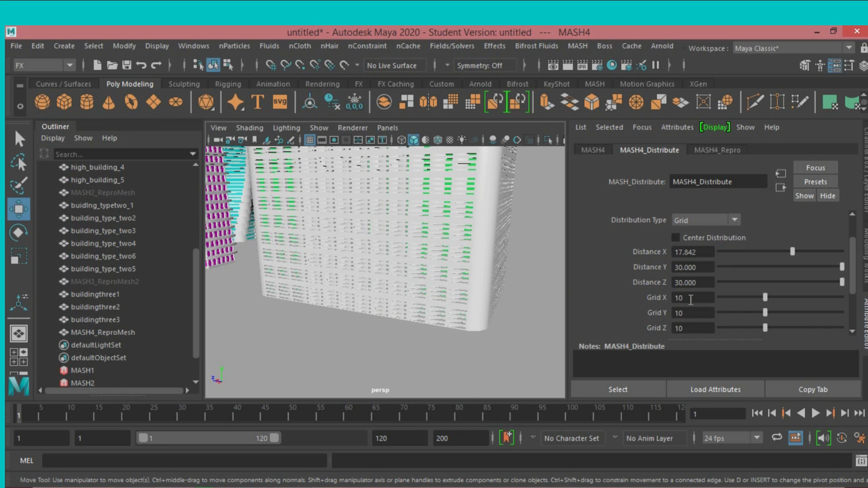
{"action": "mouse_move", "coordinate": [500, 311]}
{"action": "left_mouse_down", "text": "alt"}
{"action": "mouse_move", "coordinate": [500, 300]}
{"action": "mouse_move", "coordinate": [450, 349]}
{"action": "mouse_move", "coordinate": [387, 334]}
{"action": "mouse_move", "coordinate": [385, 324]}
{"action": "mouse_move", "coordinate": [482, 330]}
{"action": "mouse_move", "coordinate": [535, 322]}
{"action": "left_mouse_up", "text": "alt"}
{"action": "scroll", "coordinate": [515, 323], "scroll_direction": "up", "scroll_amount": 5}
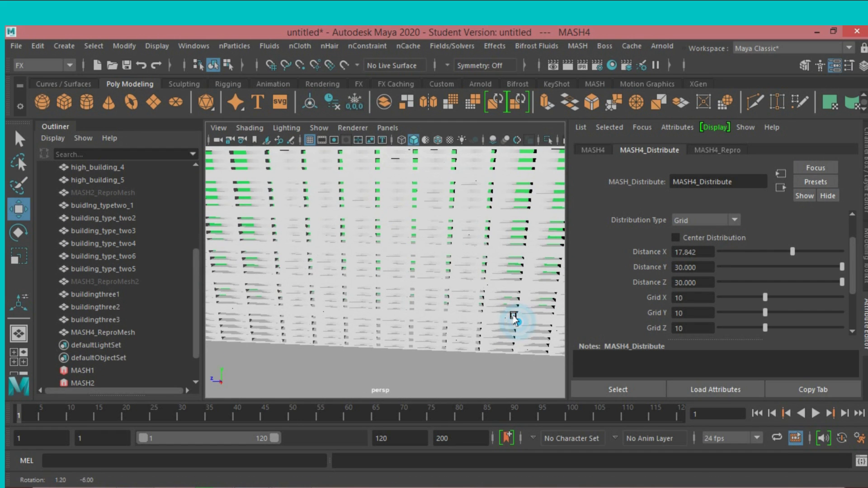
{"action": "left_click", "coordinate": [451, 282]}
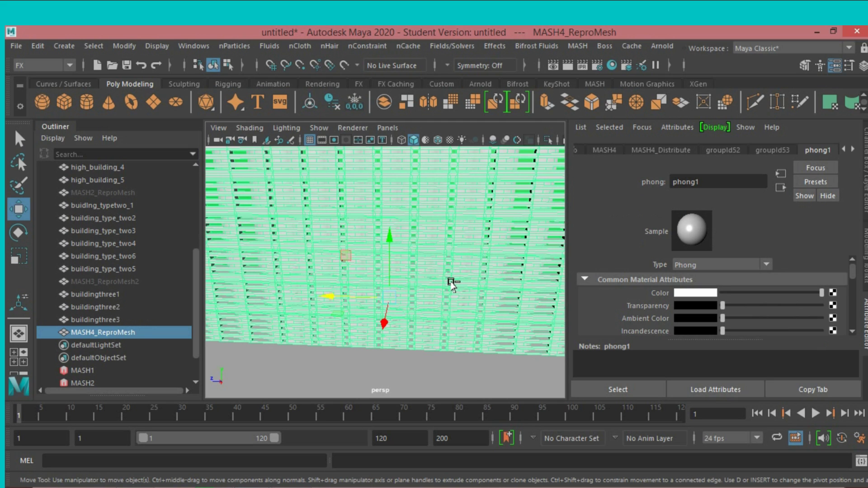
- Duplicate the MASH4 building mesh and rename the copy buildingfour11
{"action": "key", "text": "ctrl+d"}
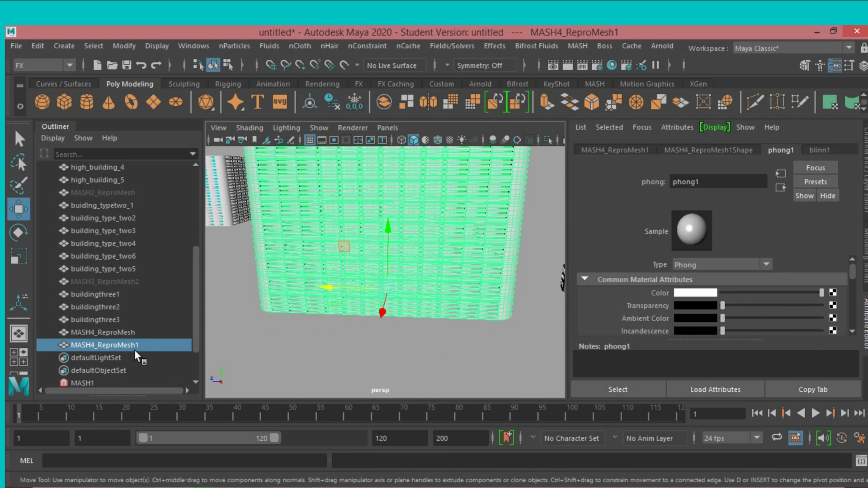
{"action": "double_click", "coordinate": [135, 351]}
{"action": "type", "text": "bu"}
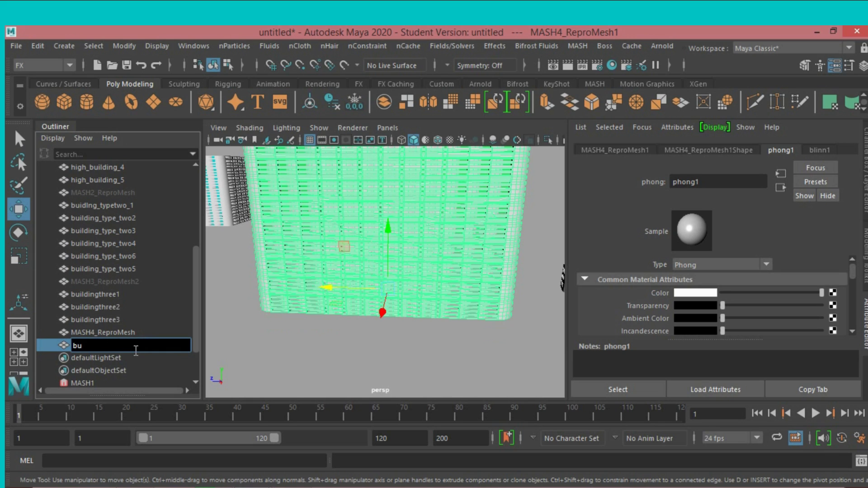
{"action": "double_click", "coordinate": [136, 351]}
{"action": "type", "text": "buildingthree1"}
{"action": "left_click_drag", "start_coordinate": [118, 345], "coordinate": [102, 346]}
{"action": "key", "text": "BackSpace"}
{"action": "key", "text": "Return"}
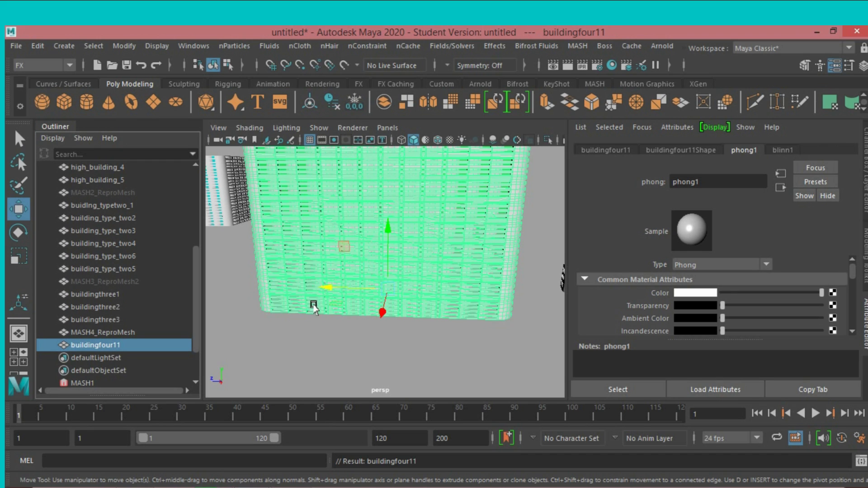
- Move buildingfour11 off to the right and reselect the MASH4 network
{"action": "scroll", "coordinate": [326, 295], "scroll_direction": "down", "scroll_amount": 5}
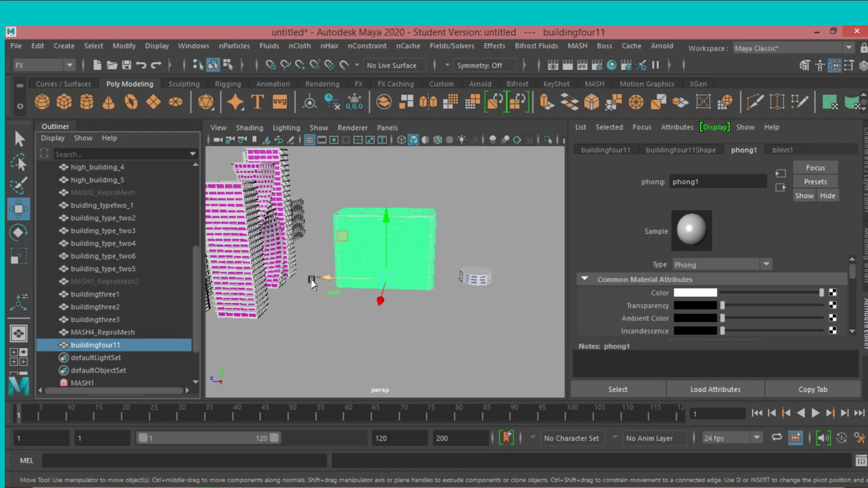
{"action": "left_click", "coordinate": [326, 278]}
{"action": "left_click_drag", "start_coordinate": [326, 278], "coordinate": [506, 287]}
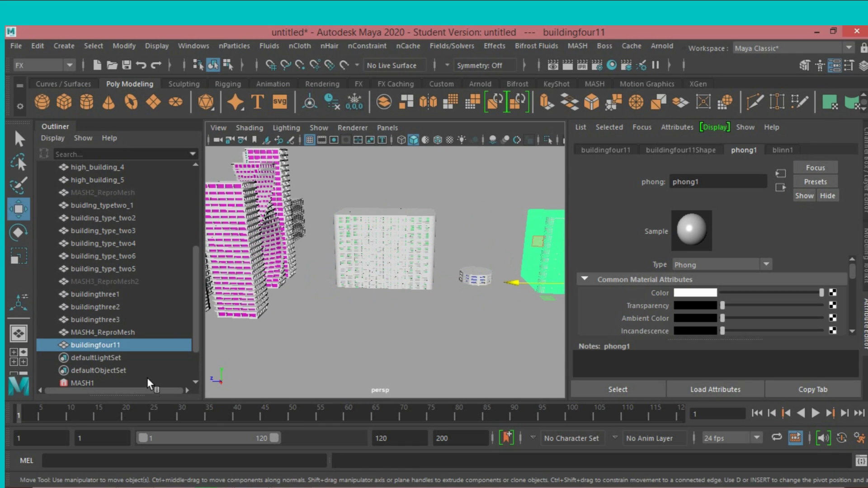
{"action": "scroll", "coordinate": [147, 378], "scroll_direction": "down", "scroll_amount": 2}
{"action": "left_click", "coordinate": [106, 369]}
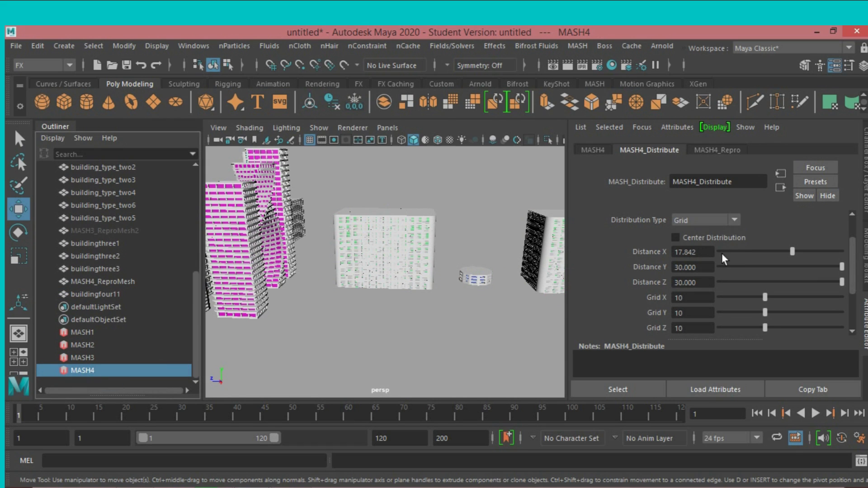
- Switch MASH4 to Linear distribution and begin stacking copies upward along Y
{"action": "left_click", "coordinate": [734, 221]}
{"action": "left_click", "coordinate": [711, 233]}
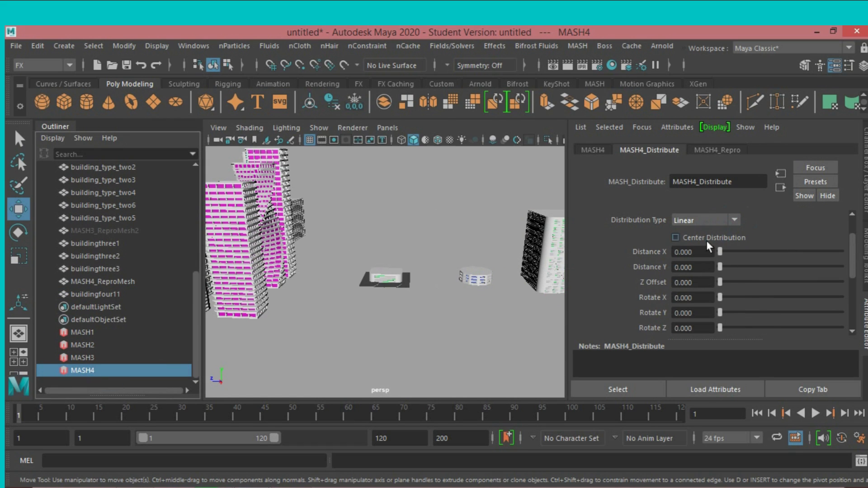
{"action": "scroll", "coordinate": [443, 324], "scroll_direction": "up", "scroll_amount": 5}
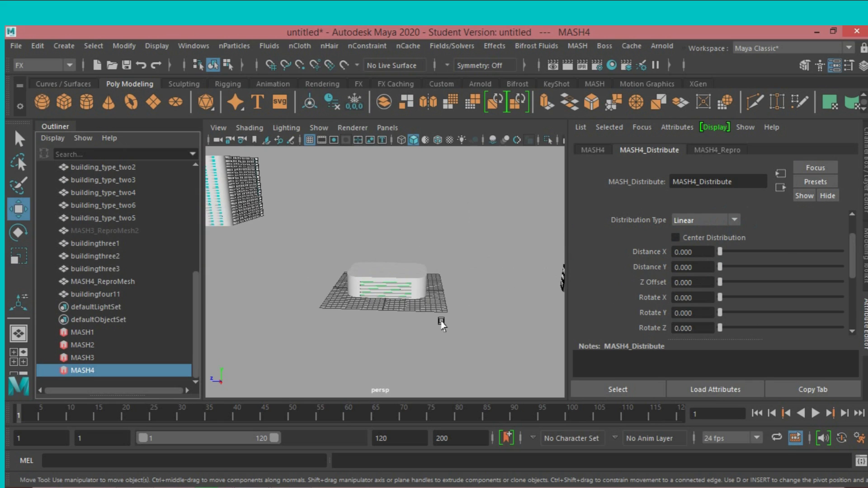
{"action": "scroll", "coordinate": [443, 324], "scroll_direction": "up", "scroll_amount": 2}
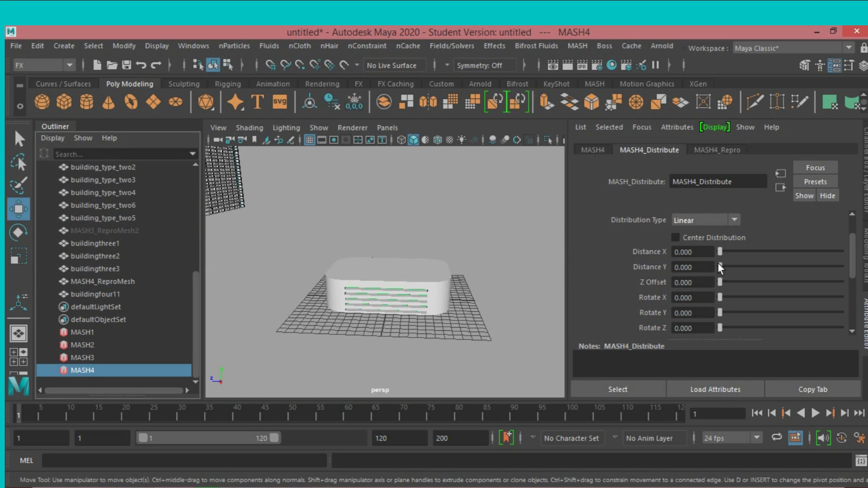
{"action": "left_click_drag", "start_coordinate": [719, 266], "coordinate": [763, 271]}
{"action": "scroll", "coordinate": [503, 306], "scroll_direction": "down", "scroll_amount": 5}
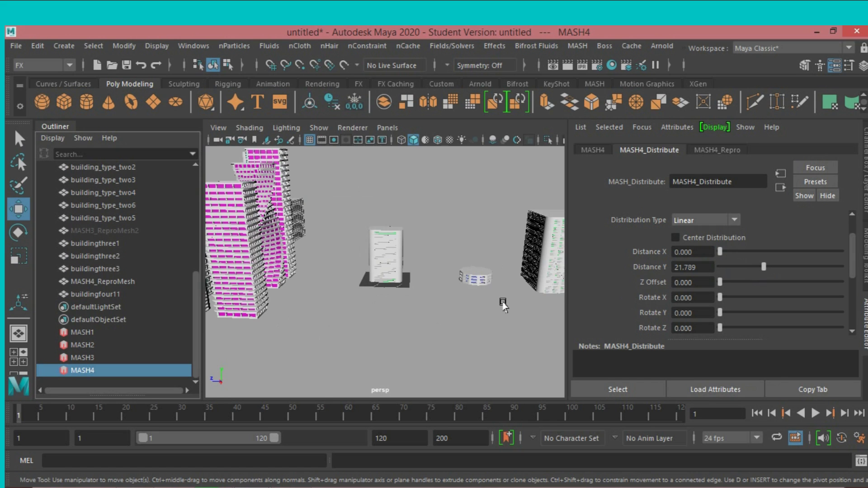
{"action": "scroll", "coordinate": [503, 306], "scroll_direction": "up", "scroll_amount": 5}
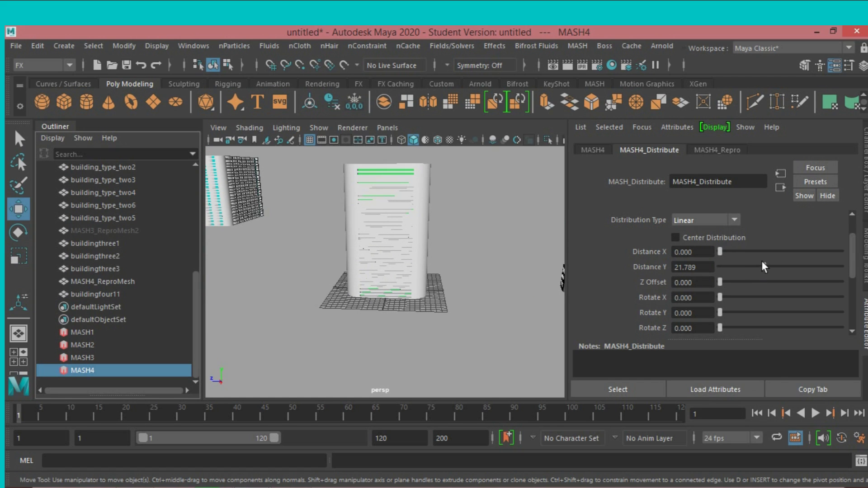
{"action": "left_click_drag", "start_coordinate": [762, 266], "coordinate": [774, 266]}
- Raise Distance Y to 42.947 and set Number of Points to 15 for a tall tower
{"action": "left_click_drag", "start_coordinate": [538, 287], "coordinate": [527, 304], "text": "alt"}
{"action": "right_click_drag", "start_coordinate": [527, 305], "coordinate": [530, 351], "text": "alt"}
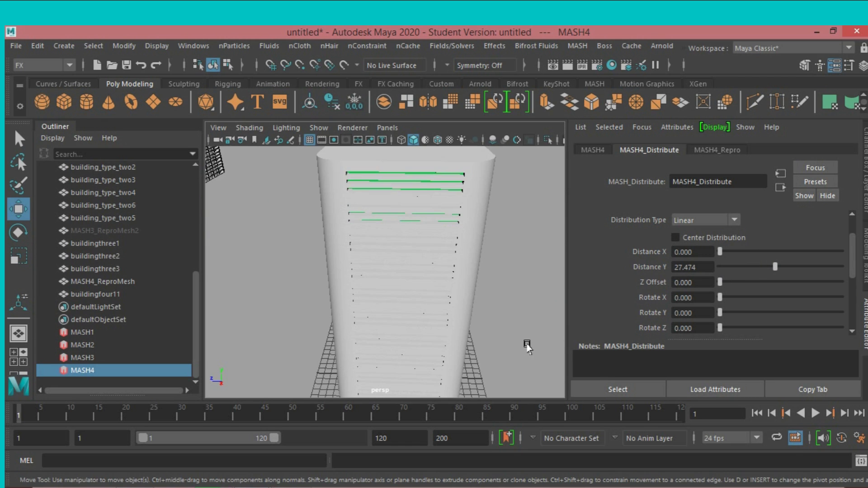
{"action": "left_click_drag", "start_coordinate": [527, 348], "coordinate": [521, 329], "text": "alt"}
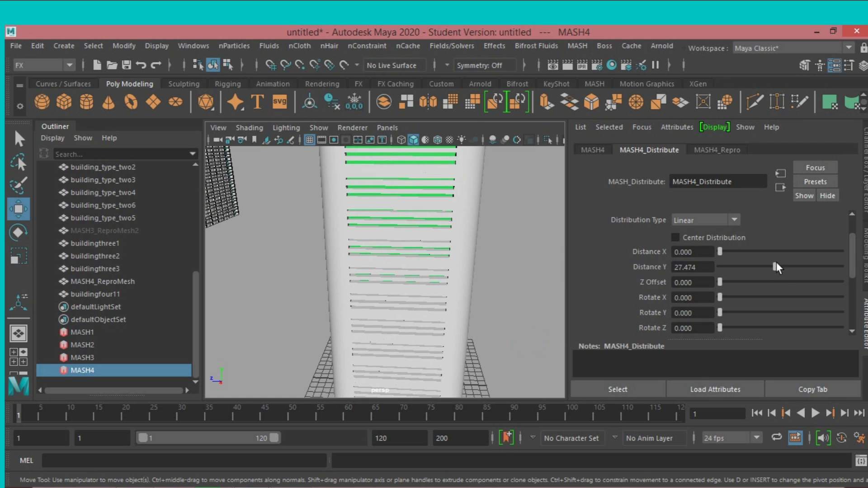
{"action": "left_click_drag", "start_coordinate": [776, 265], "coordinate": [805, 273]}
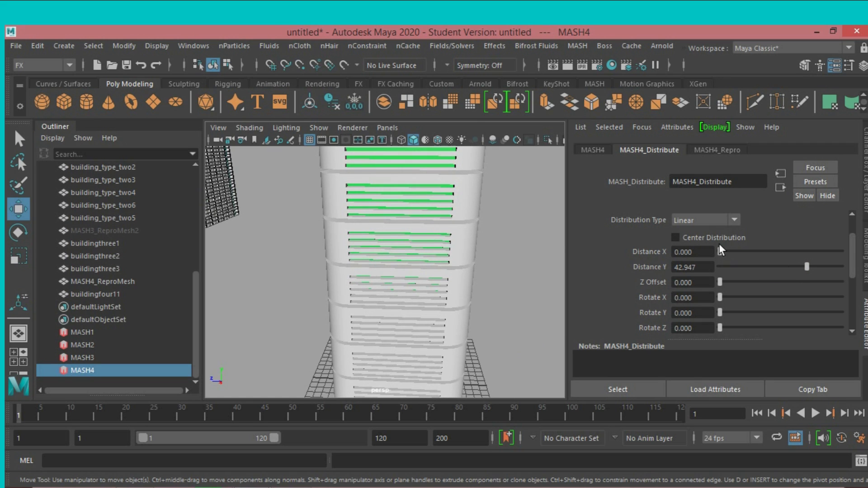
{"action": "scroll", "coordinate": [721, 249], "scroll_direction": "up", "scroll_amount": 2}
{"action": "left_click_drag", "start_coordinate": [730, 240], "coordinate": [737, 248]}
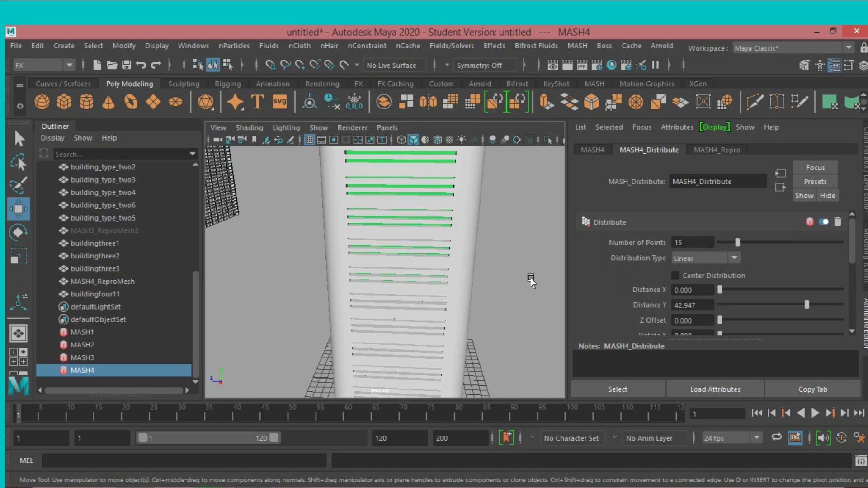
- Twist the MASH4 tower to Rotate Y 98.526 and select the centre tower
{"action": "mouse_move", "coordinate": [529, 278]}
{"action": "left_mouse_down", "text": "alt"}
{"action": "mouse_move", "coordinate": [440, 284]}
{"action": "mouse_move", "coordinate": [398, 271]}
{"action": "mouse_move", "coordinate": [493, 272]}
{"action": "mouse_move", "coordinate": [449, 271]}
{"action": "mouse_move", "coordinate": [530, 276]}
{"action": "mouse_move", "coordinate": [533, 285]}
{"action": "mouse_move", "coordinate": [539, 273]}
{"action": "left_mouse_up", "text": "alt"}
{"action": "scroll", "coordinate": [500, 271], "scroll_direction": "down", "scroll_amount": 5}
{"action": "scroll", "coordinate": [658, 306], "scroll_direction": "down", "scroll_amount": 3}
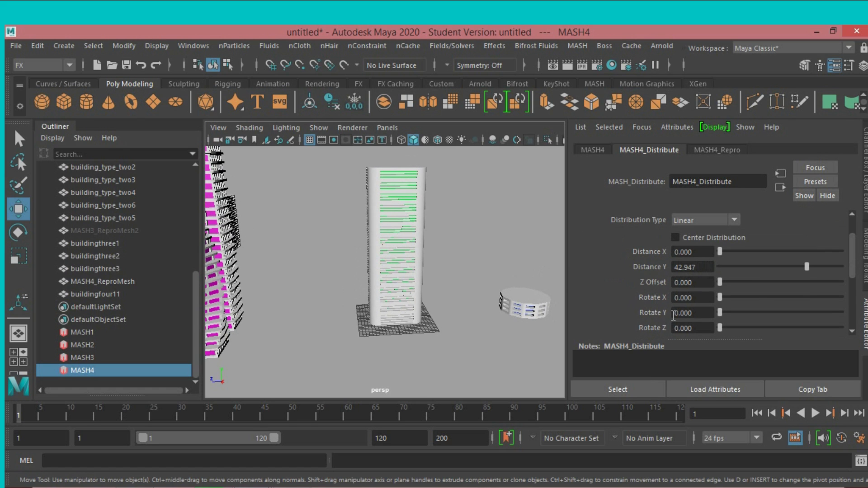
{"action": "mouse_move", "coordinate": [719, 312]}
{"action": "left_mouse_down"}
{"action": "mouse_move", "coordinate": [783, 314]}
{"action": "mouse_move", "coordinate": [753, 313]}
{"action": "left_mouse_up"}
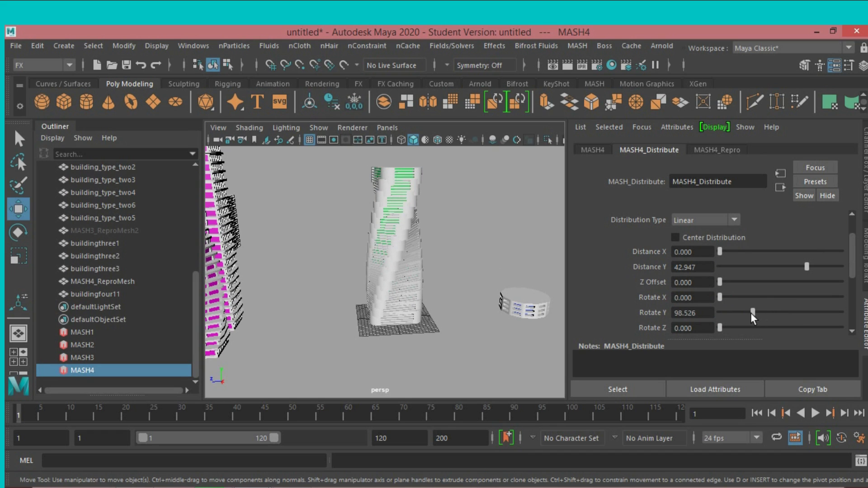
{"action": "left_click_drag", "start_coordinate": [447, 318], "coordinate": [376, 277], "text": "alt"}
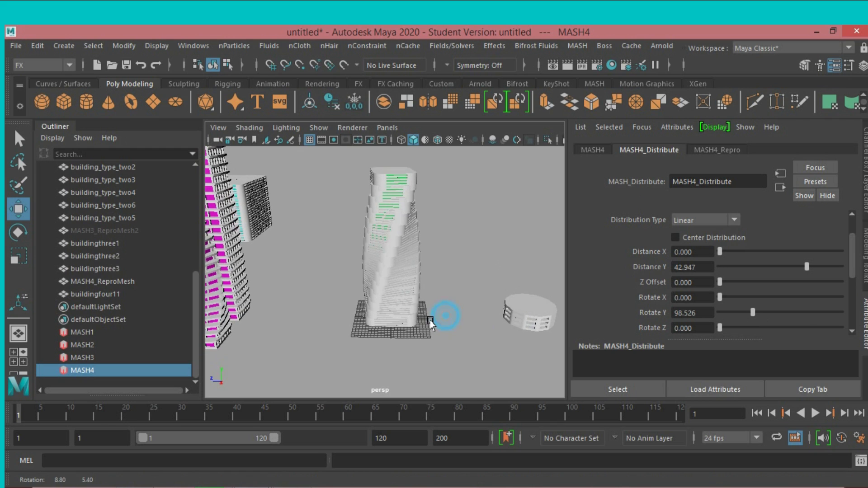
{"action": "left_click", "coordinate": [377, 277]}
- Duplicate the centre tower, move the copy right, and rename it buildingfour2
{"action": "key", "text": "ctrl+d"}
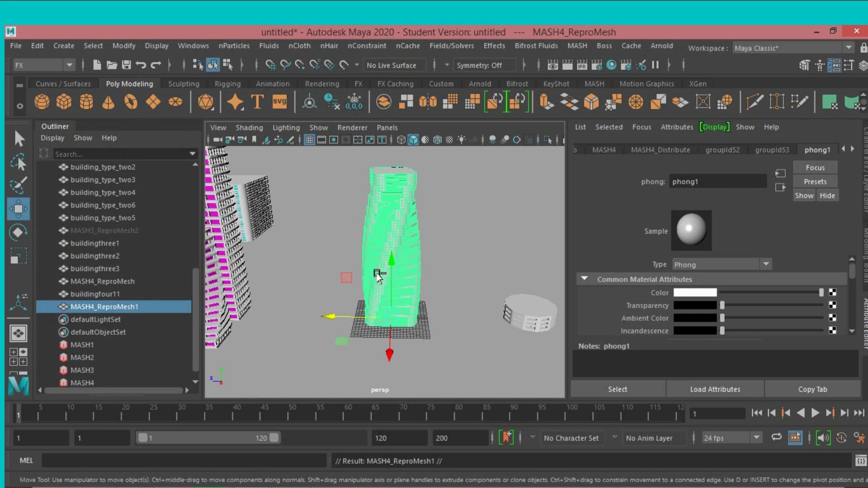
{"action": "mouse_move", "coordinate": [330, 317]}
{"action": "left_mouse_down"}
{"action": "mouse_move", "coordinate": [480, 322]}
{"action": "mouse_move", "coordinate": [465, 285]}
{"action": "left_mouse_up"}
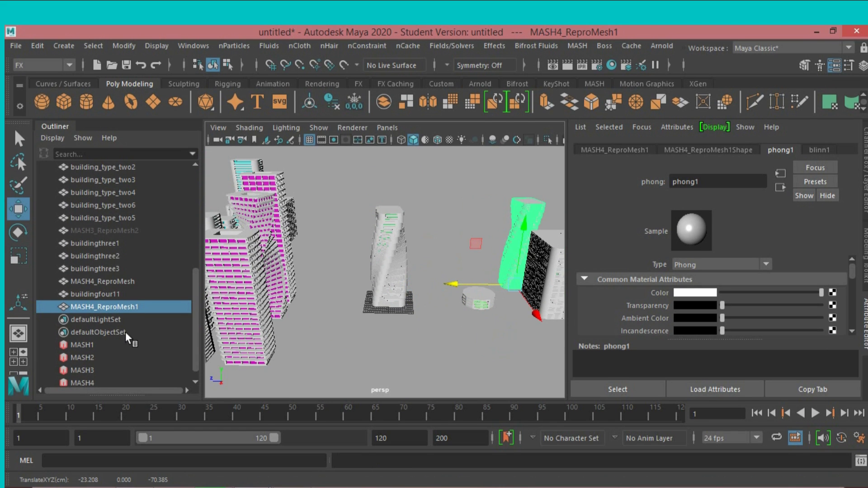
{"action": "double_click", "coordinate": [126, 307]}
{"action": "type", "text": "buildingthree1"}
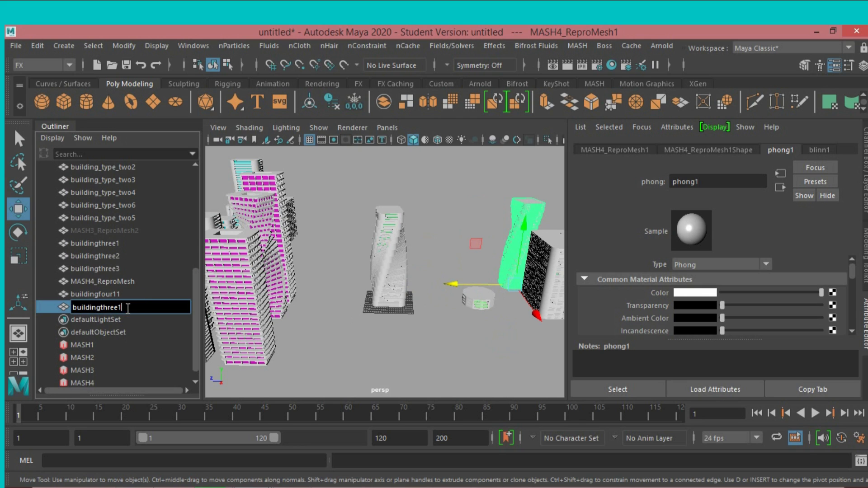
{"action": "left_click_drag", "start_coordinate": [118, 309], "coordinate": [108, 309]}
{"action": "type", "text": "four2"}
{"action": "left_click_drag", "start_coordinate": [120, 307], "coordinate": [78, 310]}
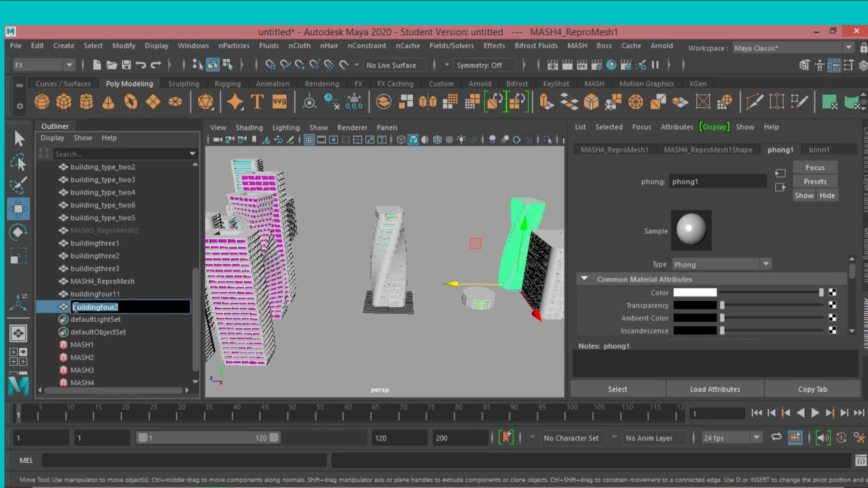
{"action": "key", "text": "Return"}
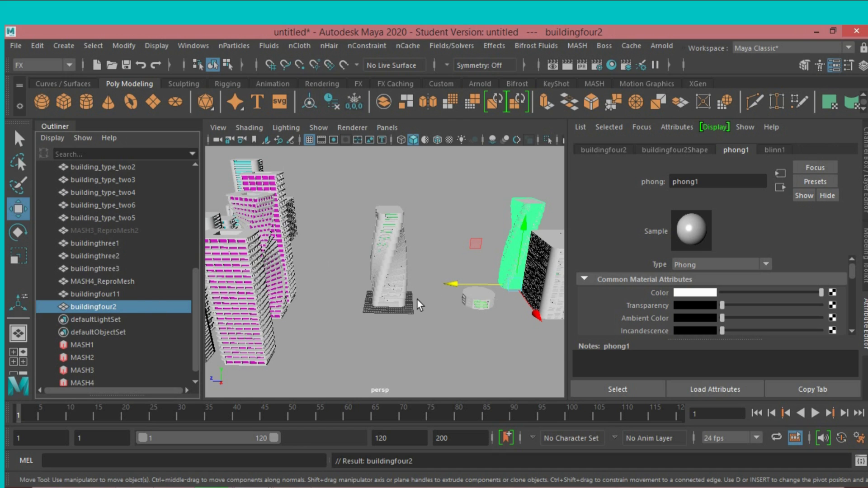
{"action": "scroll", "coordinate": [118, 369], "scroll_direction": "down", "scroll_amount": 1}
- Set MASH4 to Rotate Y 0, Distance Y 53.368 and 16 points, then select the tower
{"action": "left_click", "coordinate": [113, 369]}
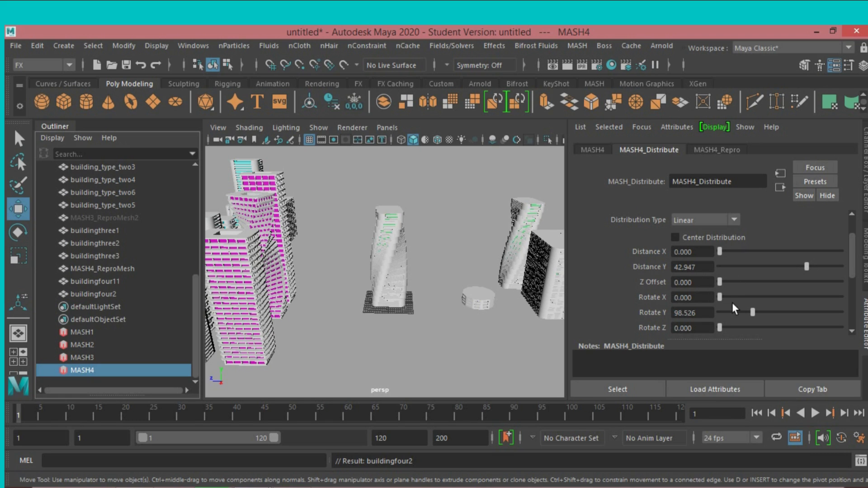
{"action": "left_click_drag", "start_coordinate": [752, 312], "coordinate": [699, 319]}
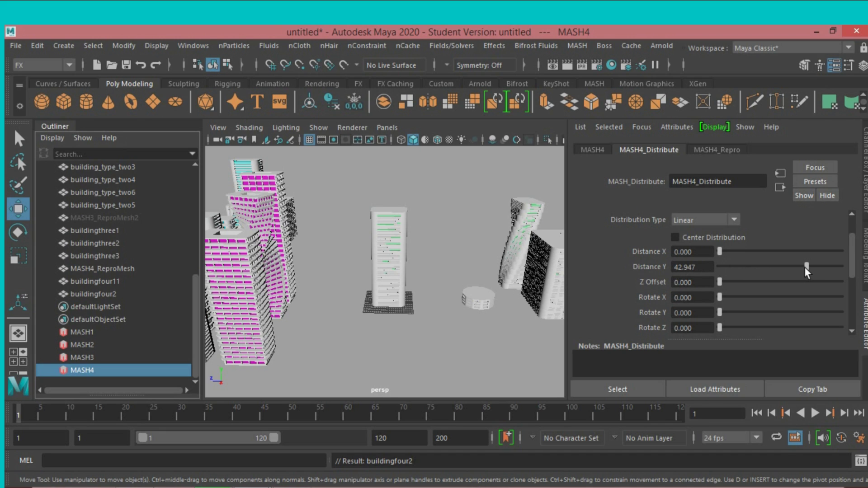
{"action": "left_click_drag", "start_coordinate": [807, 265], "coordinate": [825, 266]}
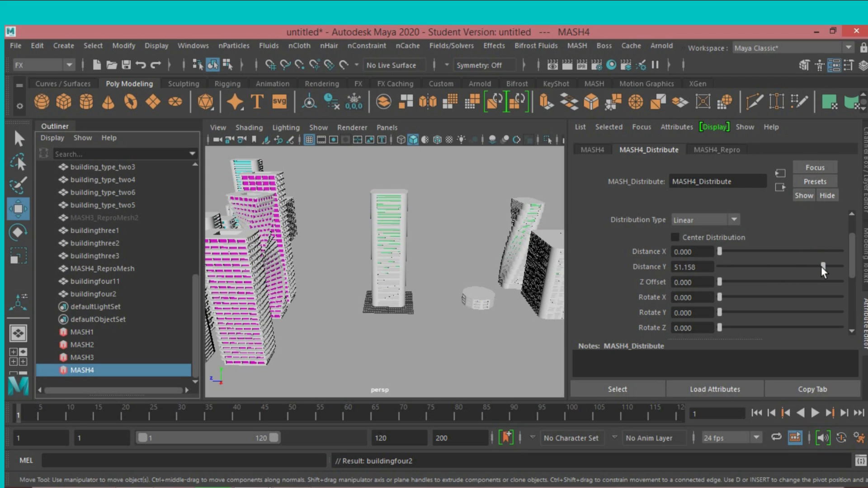
{"action": "scroll", "coordinate": [470, 293], "scroll_direction": "up", "scroll_amount": 5}
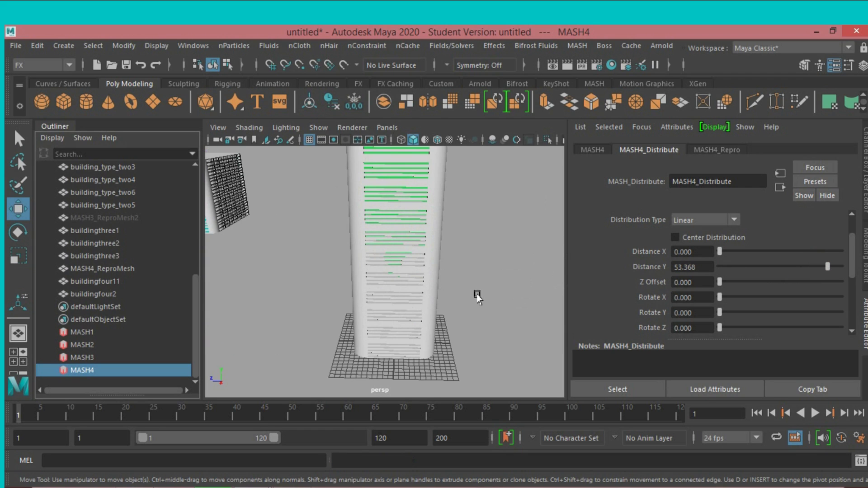
{"action": "scroll", "coordinate": [731, 240], "scroll_direction": "up", "scroll_amount": 2}
{"action": "mouse_move", "coordinate": [737, 241]}
{"action": "left_mouse_down"}
{"action": "mouse_move", "coordinate": [746, 245]}
{"action": "mouse_move", "coordinate": [740, 250]}
{"action": "left_mouse_up"}
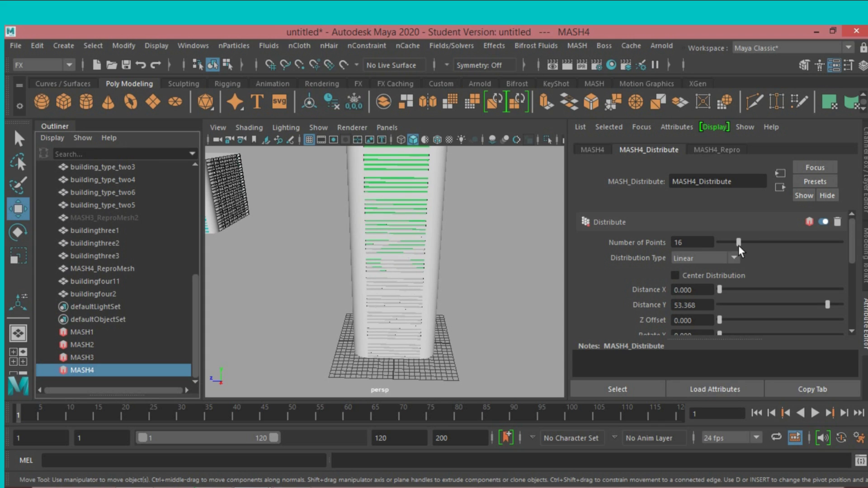
{"action": "scroll", "coordinate": [540, 278], "scroll_direction": "down", "scroll_amount": 5}
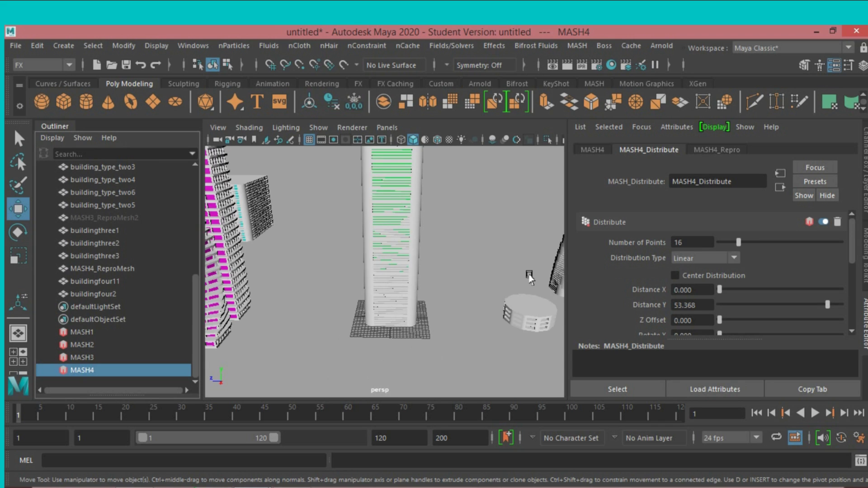
{"action": "scroll", "coordinate": [530, 279], "scroll_direction": "down", "scroll_amount": 3}
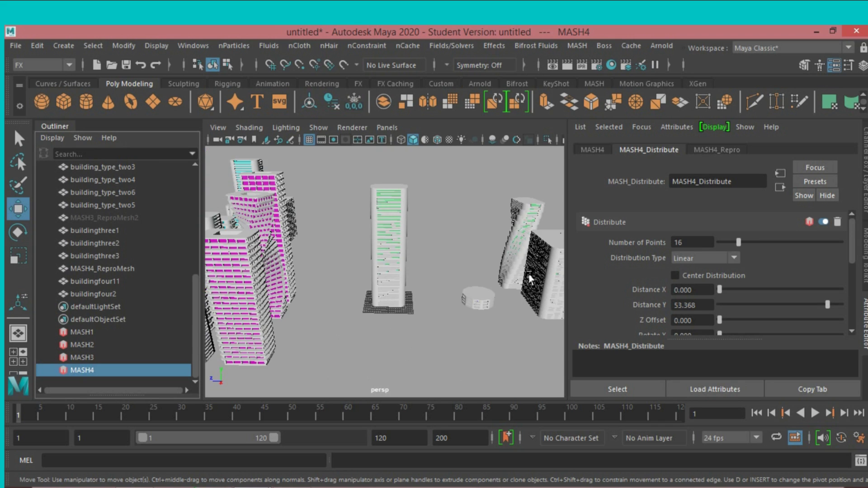
{"action": "left_click", "coordinate": [394, 275]}
- Duplicate the straight tower and name the copy buildingfour3
{"action": "key", "text": "ctrl+d"}
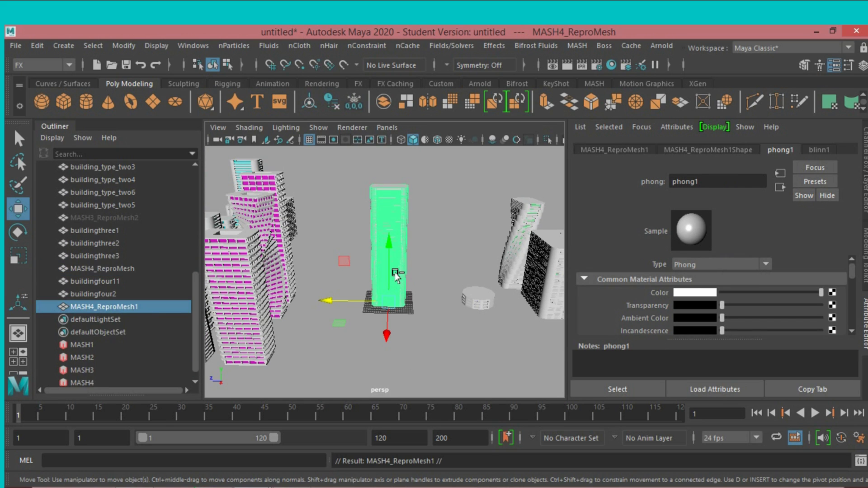
{"action": "double_click", "coordinate": [135, 311]}
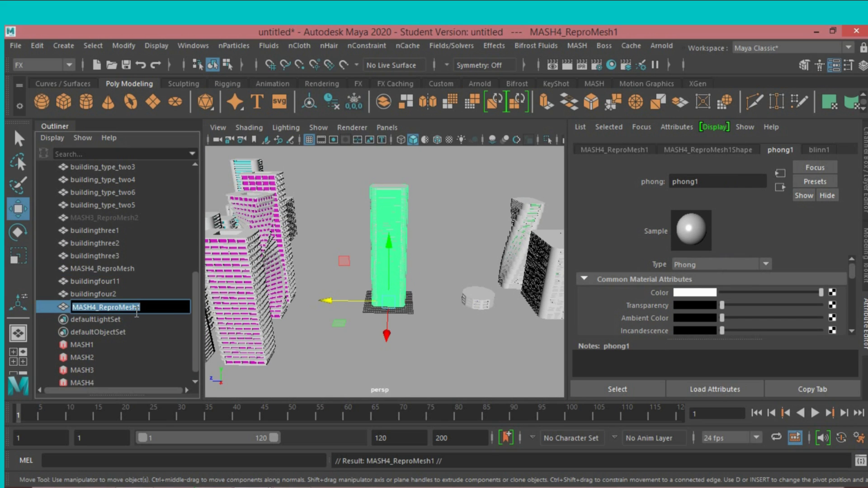
{"action": "type", "text": "buildingfour2"}
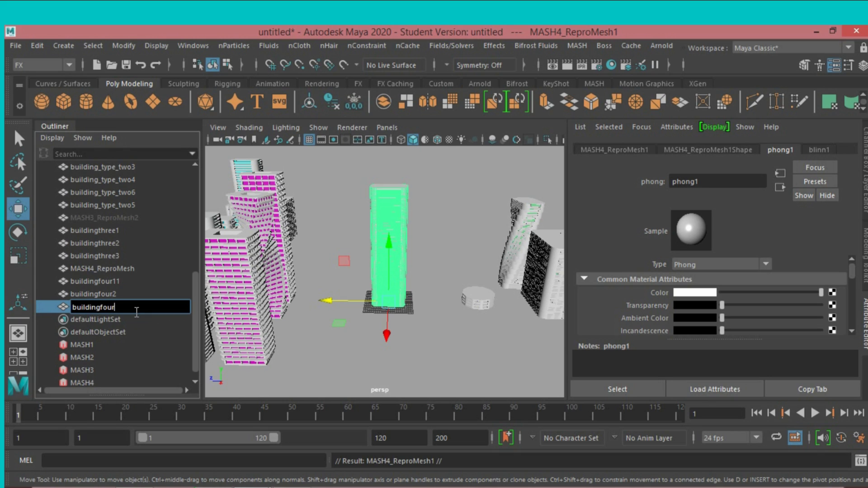
{"action": "key", "text": "Return"}
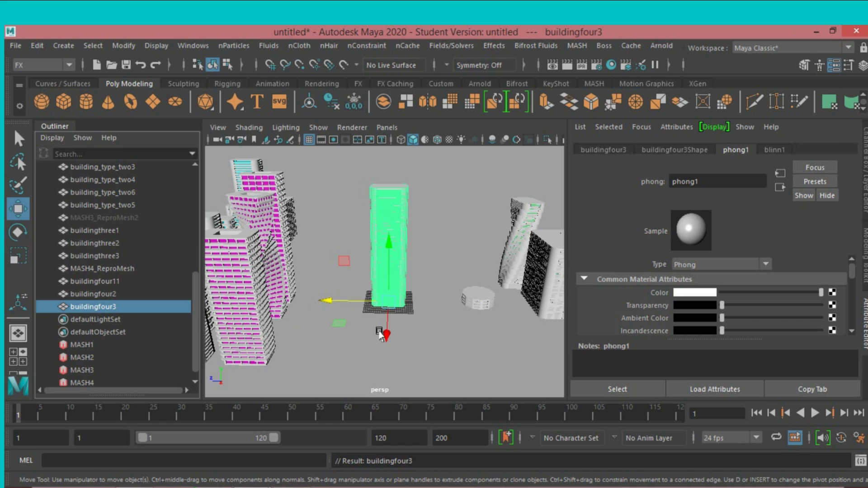
- Move buildingfour3 off to the right and hide the original centre tower
{"action": "left_click_drag", "start_coordinate": [386, 335], "coordinate": [384, 377]}
{"action": "left_click_drag", "start_coordinate": [322, 342], "coordinate": [500, 392]}
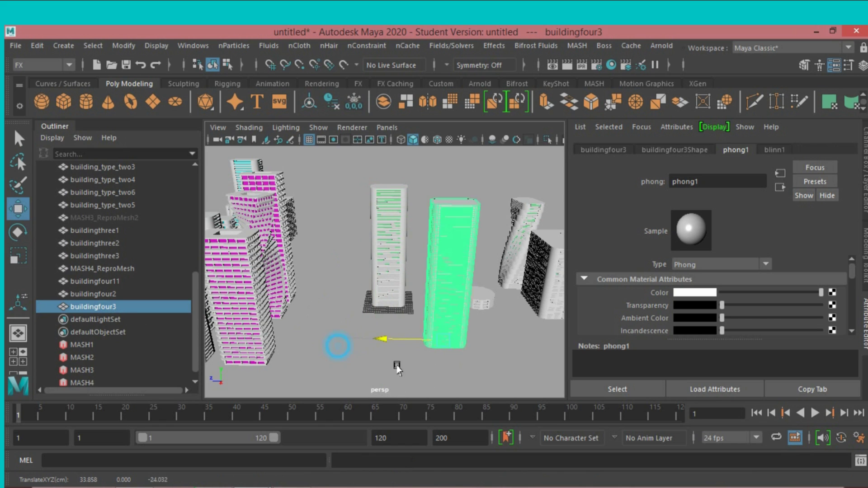
{"action": "left_click", "coordinate": [374, 273]}
{"action": "key", "text": "ctrl+h"}
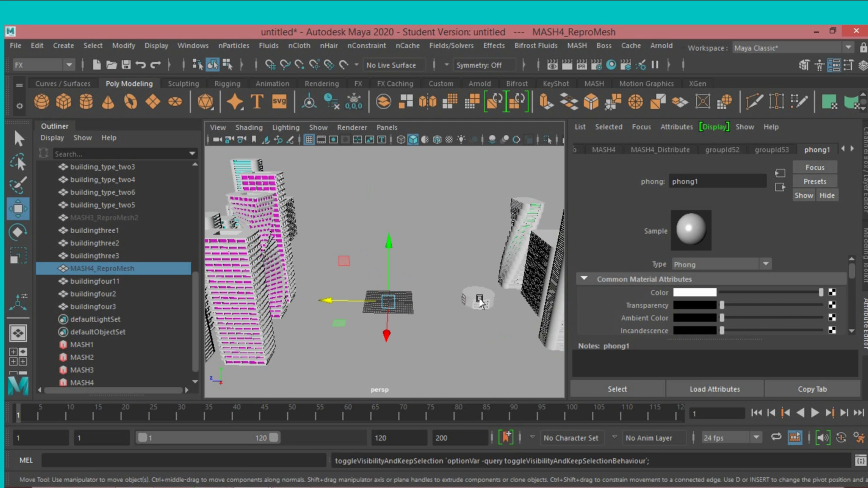
- Select building_5 and set its Translate Z to 0 on the centre grid
{"action": "left_click", "coordinate": [473, 301]}
{"action": "left_click", "coordinate": [866, 165]}
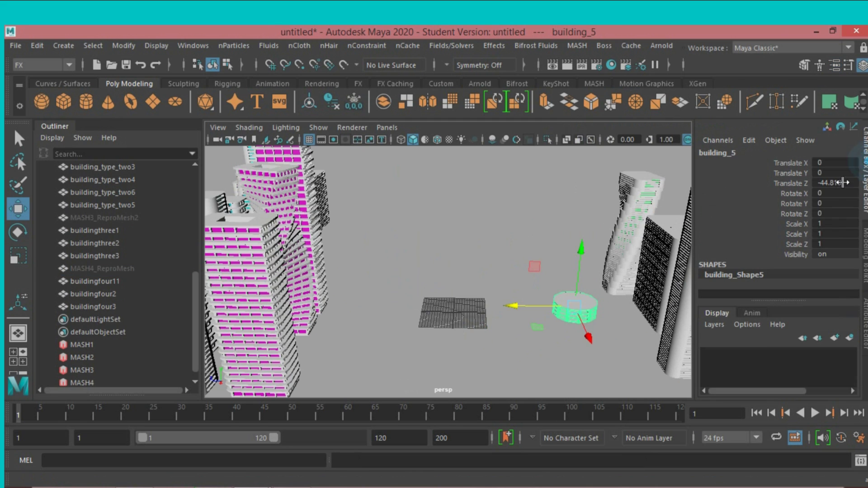
{"action": "double_click", "coordinate": [837, 183]}
{"action": "type", "text": "0"}
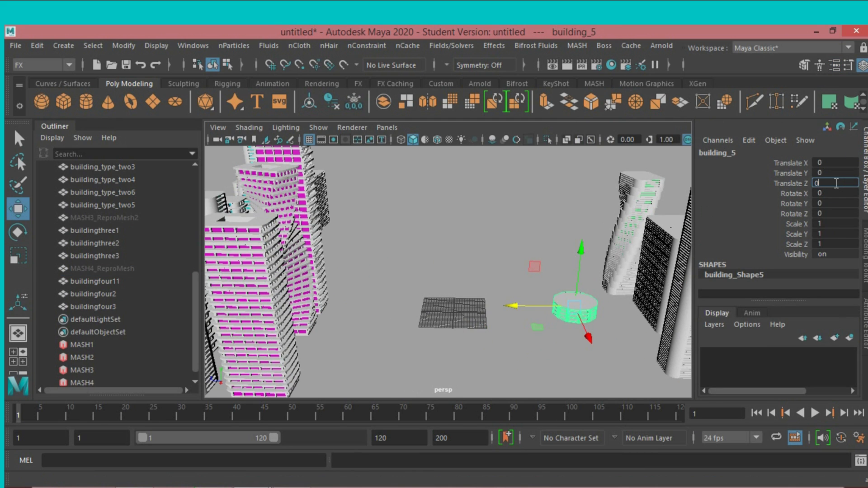
{"action": "key", "text": "Return"}
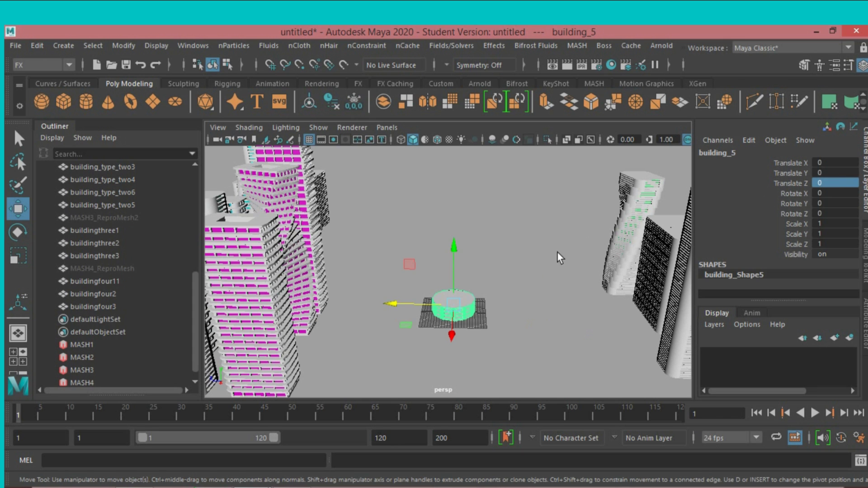
- Zoom in on the round building and create the MASH5 network from it
{"action": "scroll", "coordinate": [520, 239], "scroll_direction": "up", "scroll_amount": 5}
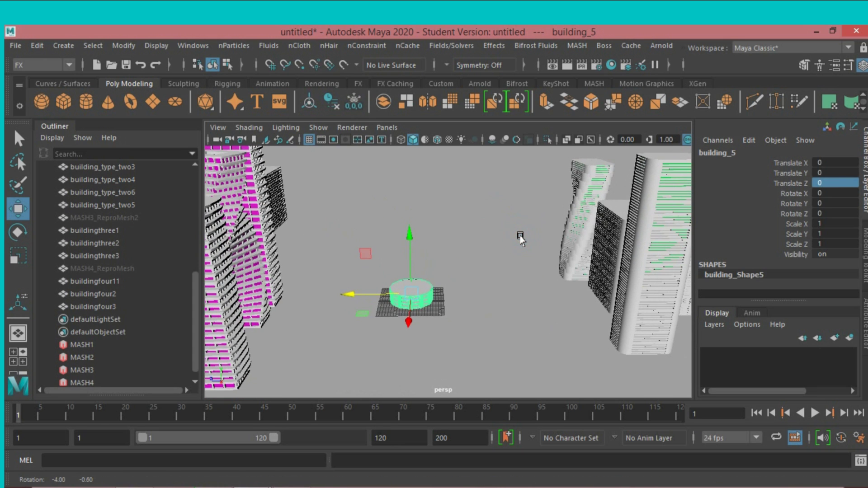
{"action": "left_click_drag", "start_coordinate": [520, 239], "coordinate": [529, 235], "text": "alt"}
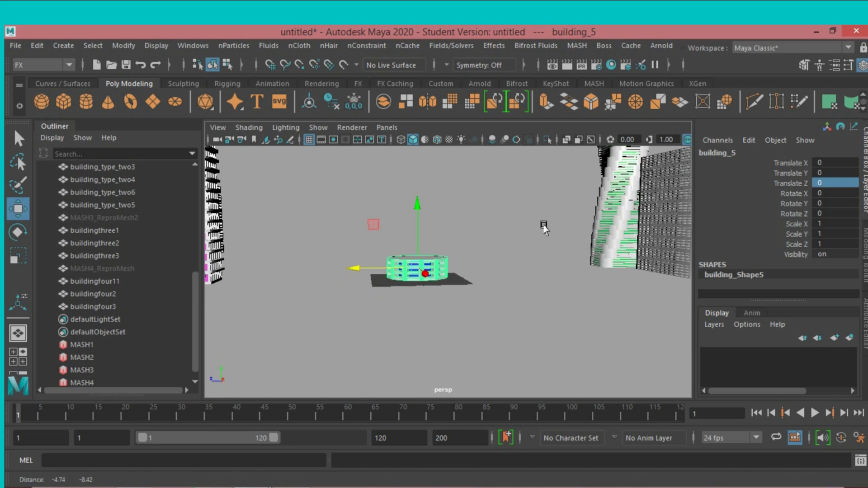
{"action": "scroll", "coordinate": [529, 235], "scroll_direction": "up", "scroll_amount": 5}
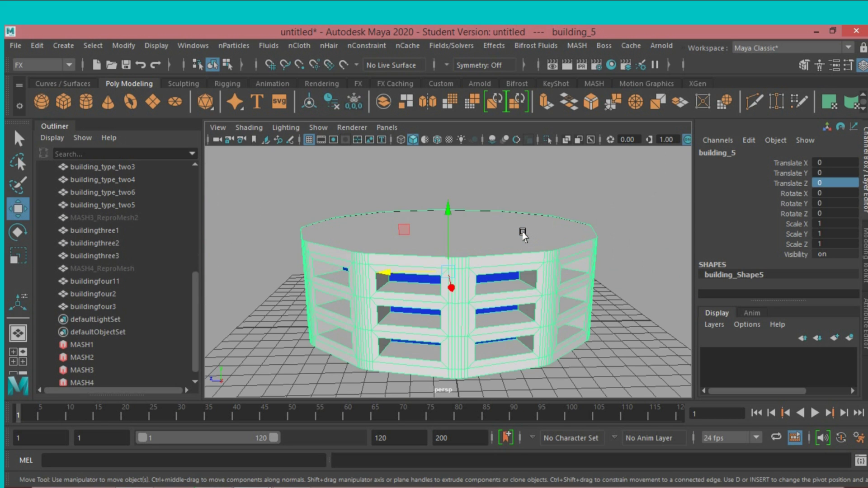
{"action": "left_click_drag", "start_coordinate": [526, 235], "coordinate": [522, 236], "text": "alt"}
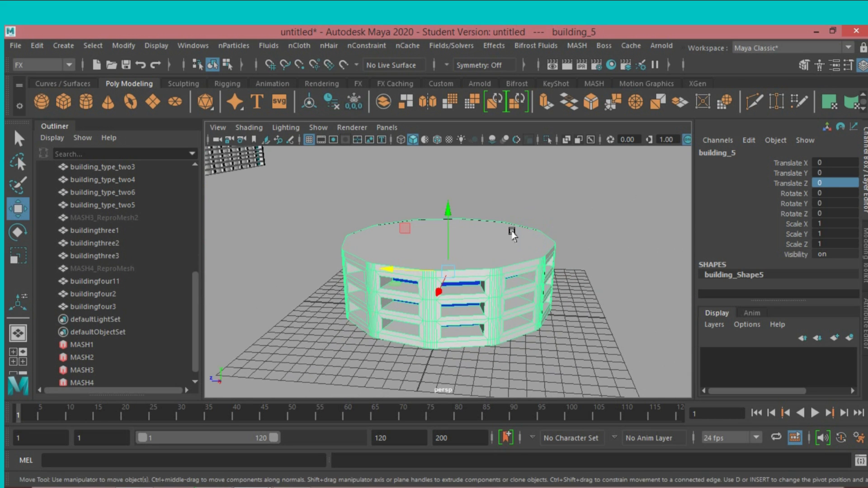
{"action": "left_click", "coordinate": [573, 46]}
{"action": "left_click", "coordinate": [588, 68]}
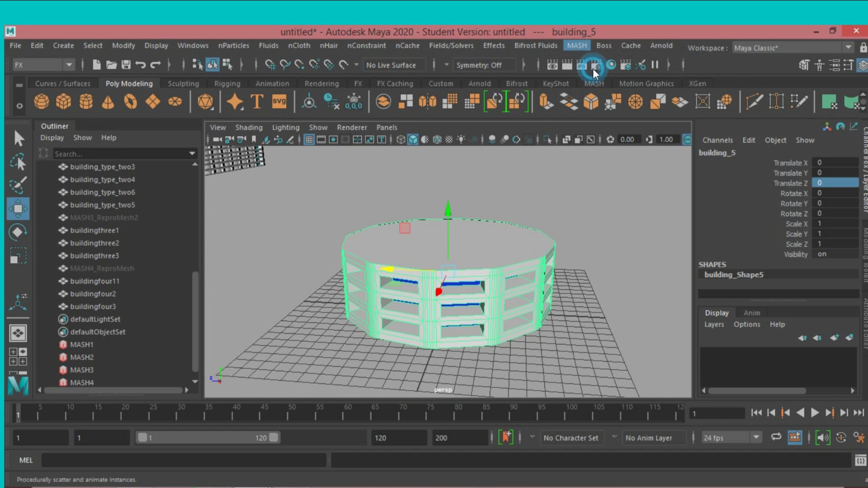
- In MASH5_Distribute, stack copies vertically with 32 points at Distance Y 48
{"action": "scroll", "coordinate": [514, 190], "scroll_direction": "down", "scroll_amount": 5}
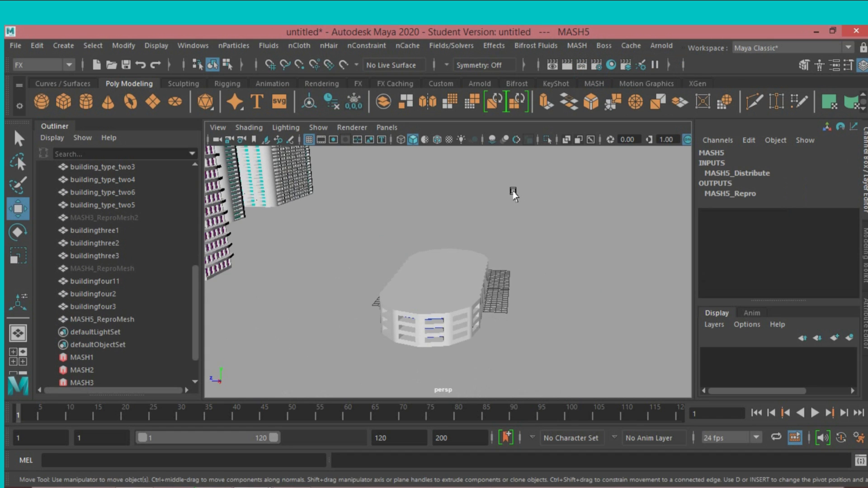
{"action": "mouse_move", "coordinate": [518, 190]}
{"action": "left_mouse_down", "text": "alt"}
{"action": "mouse_move", "coordinate": [435, 186]}
{"action": "mouse_move", "coordinate": [555, 186]}
{"action": "mouse_move", "coordinate": [495, 184]}
{"action": "mouse_move", "coordinate": [448, 196]}
{"action": "mouse_move", "coordinate": [485, 182]}
{"action": "mouse_move", "coordinate": [523, 192]}
{"action": "left_mouse_up", "text": "alt"}
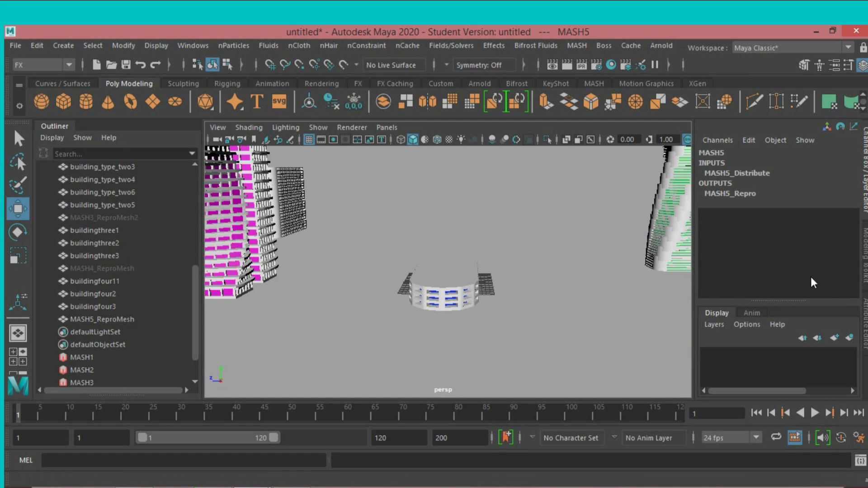
{"action": "left_click", "coordinate": [865, 327]}
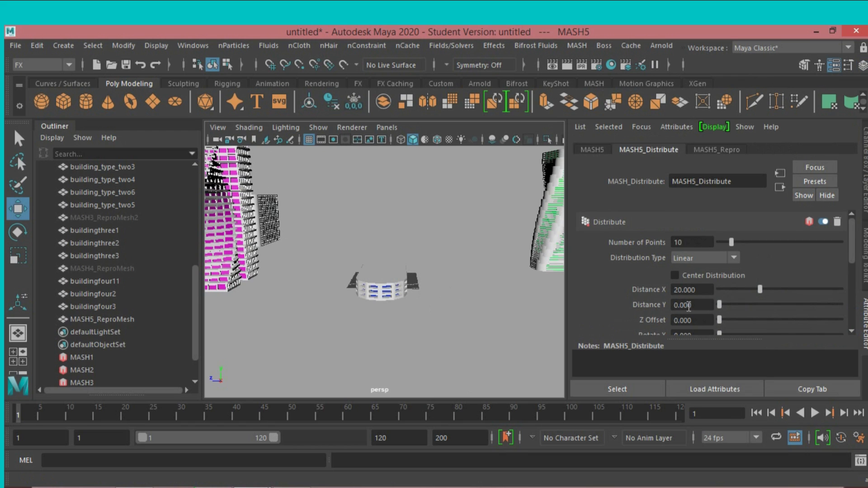
{"action": "left_click_drag", "start_coordinate": [756, 287], "coordinate": [737, 291]}
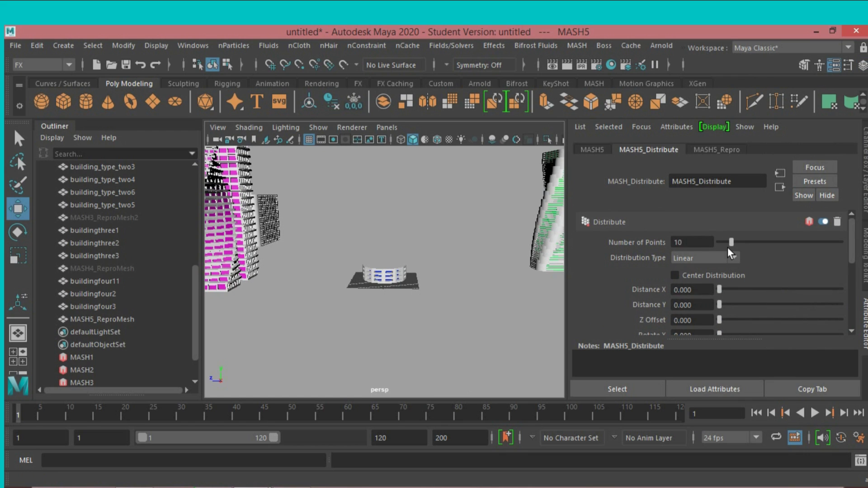
{"action": "left_click_drag", "start_coordinate": [733, 242], "coordinate": [756, 243]}
{"action": "left_click_drag", "start_coordinate": [721, 304], "coordinate": [808, 317]}
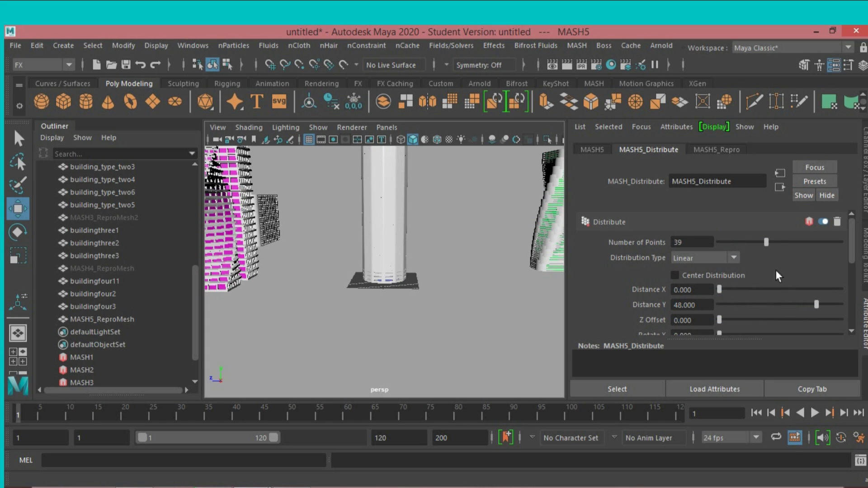
{"action": "left_click_drag", "start_coordinate": [769, 239], "coordinate": [756, 249]}
- Orbit around the tall round tower and select its repro mesh
{"action": "scroll", "coordinate": [470, 305], "scroll_direction": "up", "scroll_amount": 2}
{"action": "scroll", "coordinate": [471, 307], "scroll_direction": "up", "scroll_amount": 3}
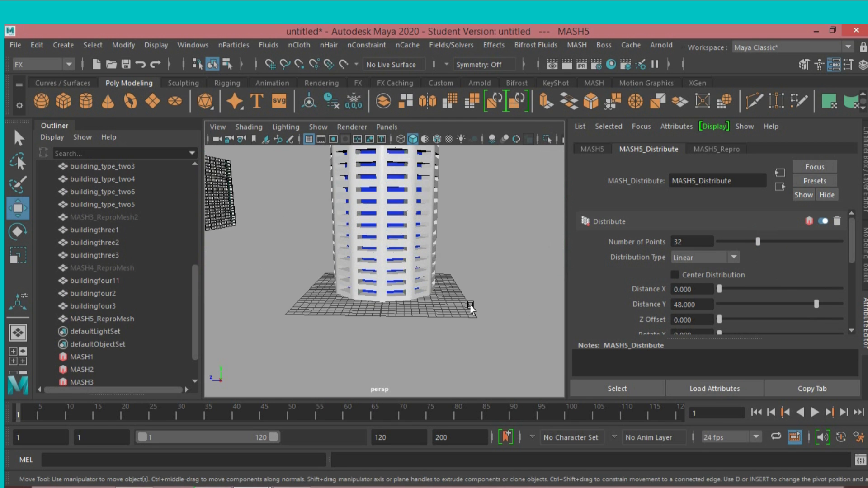
{"action": "scroll", "coordinate": [470, 308], "scroll_direction": "up", "scroll_amount": 2}
{"action": "mouse_move", "coordinate": [474, 302]}
{"action": "left_mouse_down", "text": "alt"}
{"action": "mouse_move", "coordinate": [524, 306]}
{"action": "mouse_move", "coordinate": [462, 306]}
{"action": "mouse_move", "coordinate": [474, 308]}
{"action": "mouse_move", "coordinate": [457, 287]}
{"action": "mouse_move", "coordinate": [480, 312]}
{"action": "left_mouse_up", "text": "alt"}
{"action": "scroll", "coordinate": [474, 307], "scroll_direction": "down", "scroll_amount": 4}
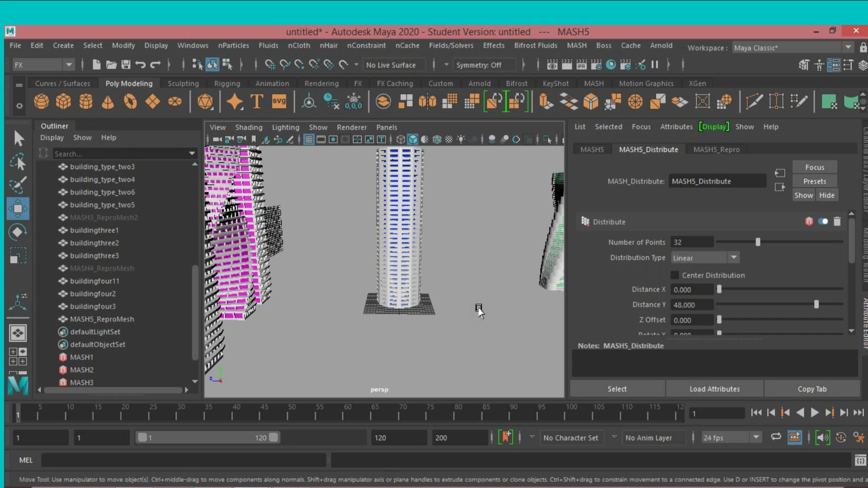
{"action": "left_click", "coordinate": [417, 267]}
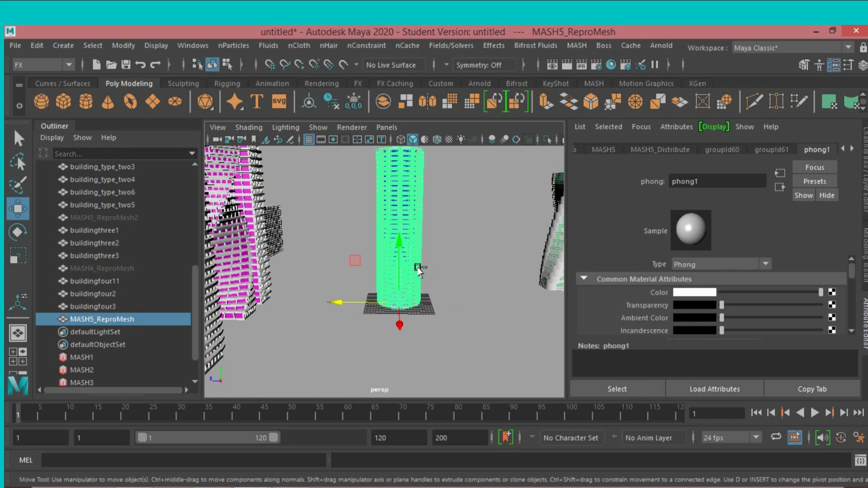
- Duplicate the round tower, move the copy left, name it buildingfive1, and reselect MASH5
{"action": "key", "text": "ctrl+d"}
{"action": "mouse_move", "coordinate": [337, 302]}
{"action": "left_mouse_down"}
{"action": "mouse_move", "coordinate": [285, 315]}
{"action": "mouse_move", "coordinate": [247, 304]}
{"action": "left_mouse_up"}
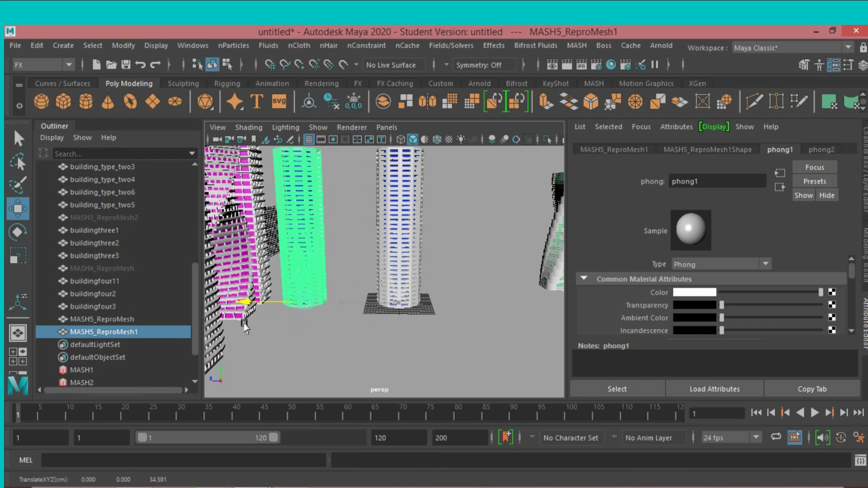
{"action": "double_click", "coordinate": [123, 333]}
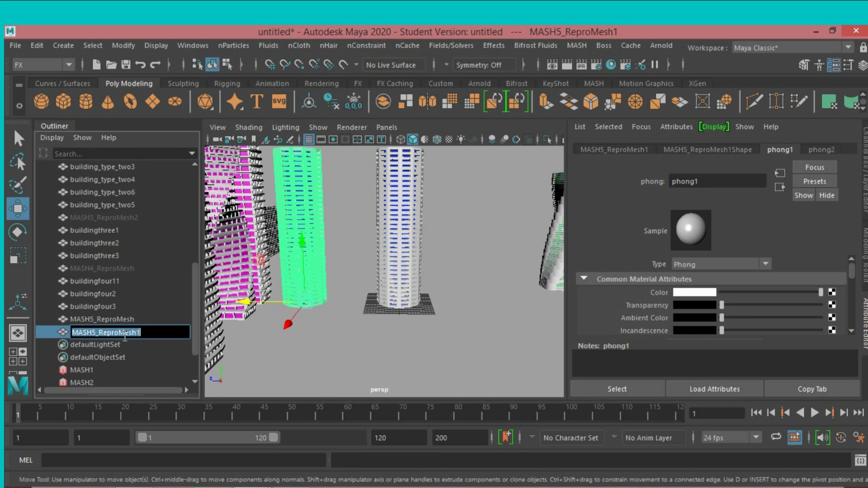
{"action": "type", "text": "buildingfour2"}
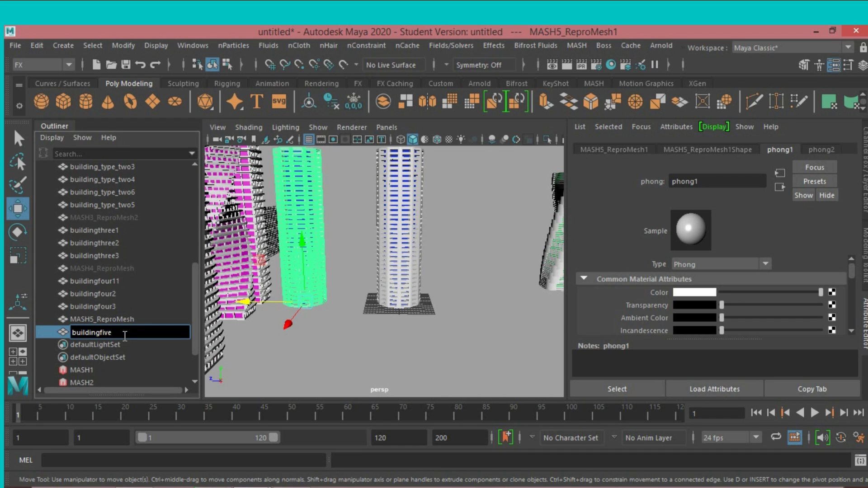
{"action": "type", "text": "1"}
{"action": "double_click", "coordinate": [124, 333]}
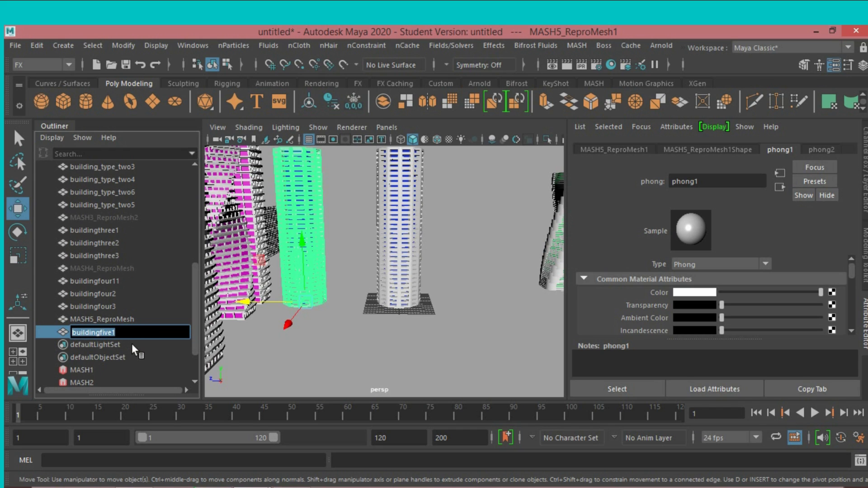
{"action": "key", "text": "Return"}
{"action": "scroll", "coordinate": [102, 365], "scroll_direction": "down", "scroll_amount": 2}
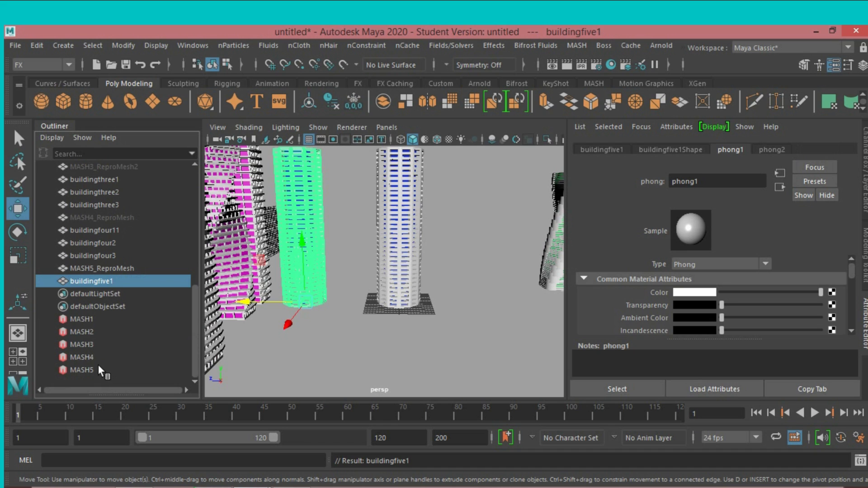
{"action": "left_click", "coordinate": [99, 367]}
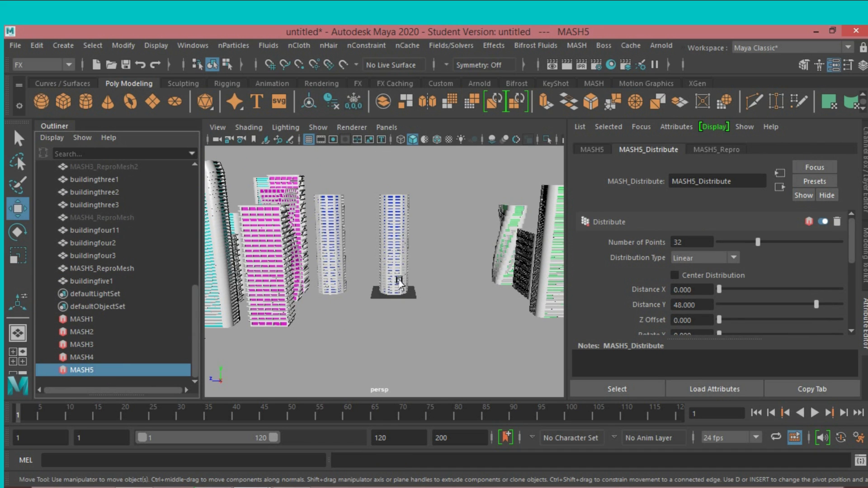
- Twist the tower into a spiral with MASH5_Distribute Rotate Y at 113.684
{"action": "scroll", "coordinate": [423, 278], "scroll_direction": "up", "scroll_amount": 3}
{"action": "scroll", "coordinate": [428, 293], "scroll_direction": "up", "scroll_amount": 3}
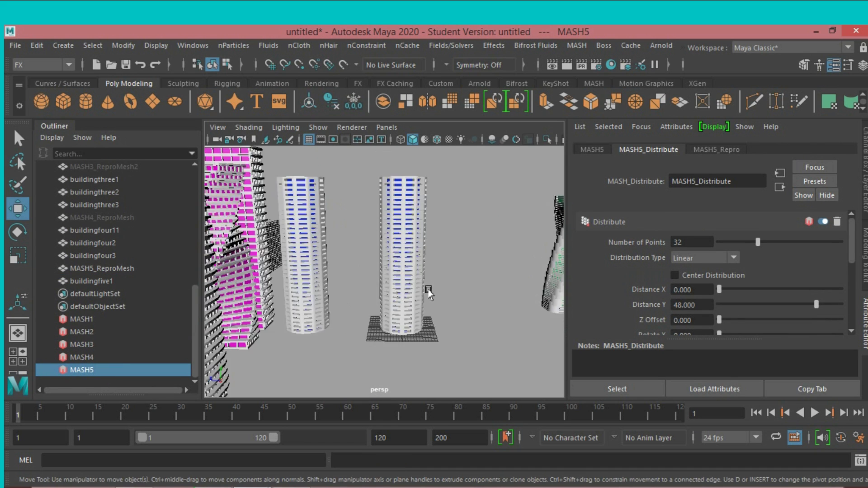
{"action": "scroll", "coordinate": [429, 293], "scroll_direction": "up", "scroll_amount": 2}
{"action": "scroll", "coordinate": [426, 287], "scroll_direction": "up", "scroll_amount": 2}
{"action": "scroll", "coordinate": [427, 287], "scroll_direction": "up", "scroll_amount": 2}
{"action": "scroll", "coordinate": [664, 313], "scroll_direction": "down", "scroll_amount": 2}
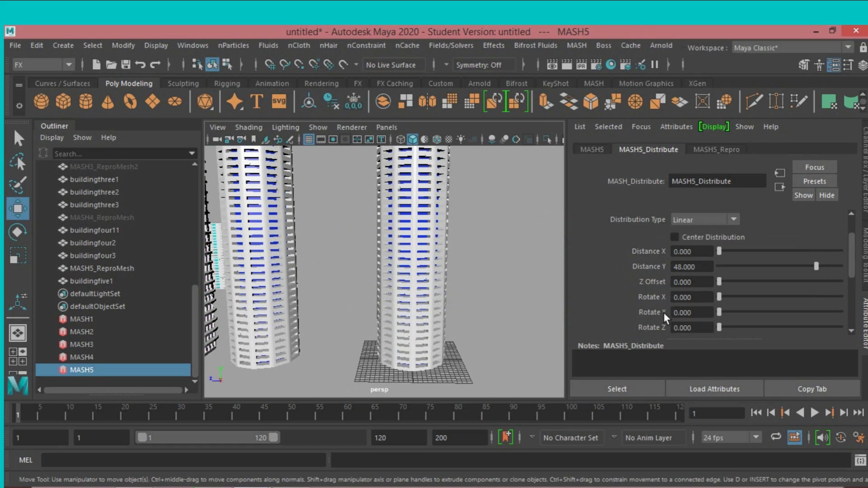
{"action": "scroll", "coordinate": [664, 313], "scroll_direction": "down", "scroll_amount": 2}
{"action": "mouse_move", "coordinate": [719, 273]}
{"action": "left_mouse_down"}
{"action": "mouse_move", "coordinate": [783, 284]}
{"action": "mouse_move", "coordinate": [756, 290]}
{"action": "left_mouse_up"}
{"action": "scroll", "coordinate": [513, 295], "scroll_direction": "down", "scroll_amount": 3}
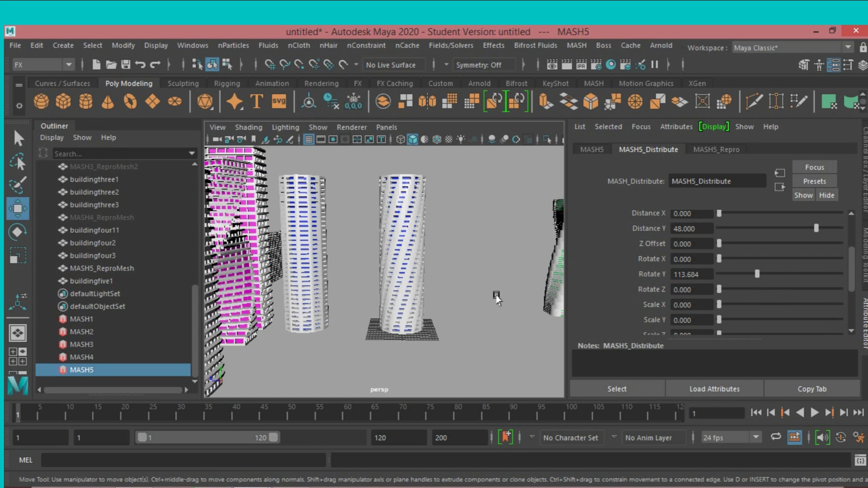
{"action": "scroll", "coordinate": [498, 295], "scroll_direction": "up", "scroll_amount": 2}
{"action": "scroll", "coordinate": [506, 295], "scroll_direction": "up", "scroll_amount": 2}
- Duplicate the twisted tower, shift the copy left and forward, and name it buildingfive2
{"action": "scroll", "coordinate": [516, 299], "scroll_direction": "up", "scroll_amount": 2}
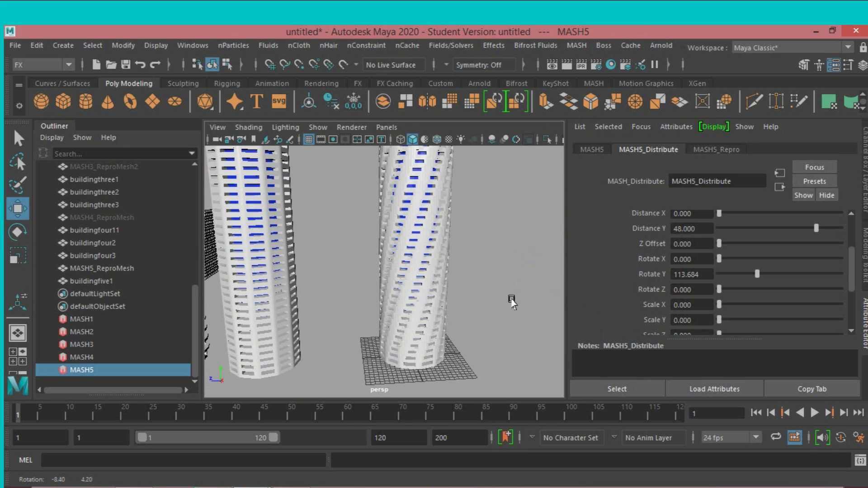
{"action": "scroll", "coordinate": [480, 294], "scroll_direction": "up", "scroll_amount": 2}
{"action": "left_click", "coordinate": [432, 274]}
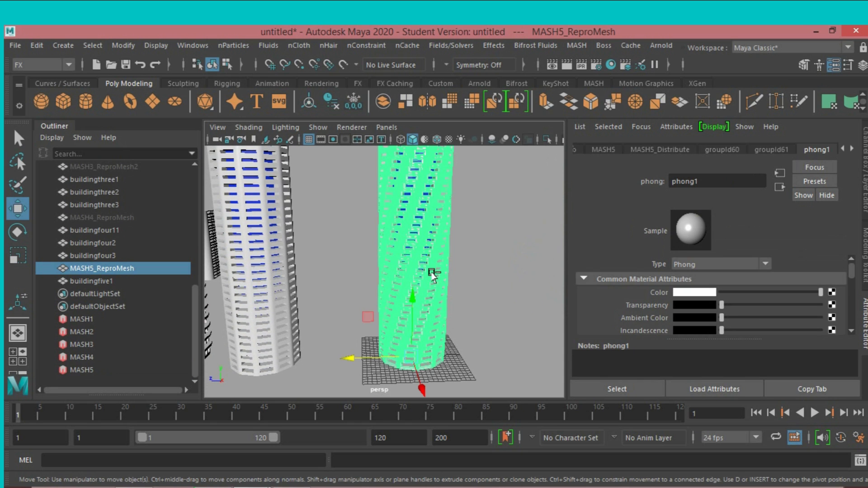
{"action": "key", "text": "ctrl+d"}
{"action": "left_click_drag", "start_coordinate": [352, 364], "coordinate": [208, 369]}
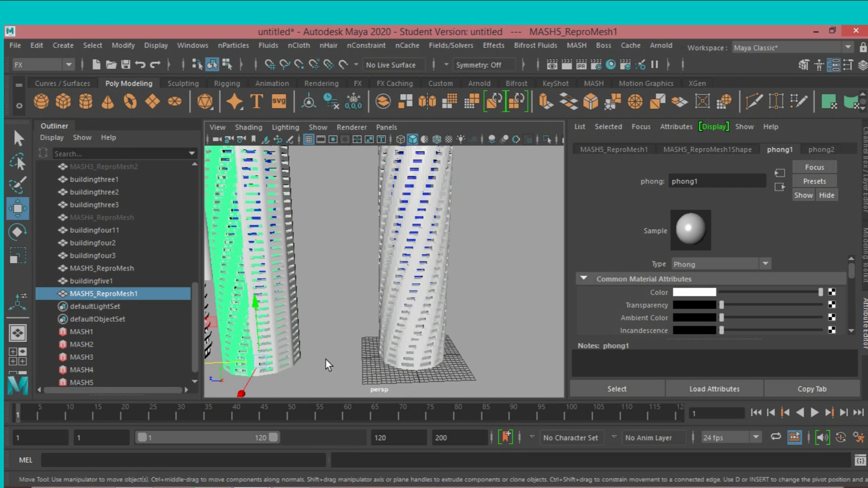
{"action": "scroll", "coordinate": [326, 360], "scroll_direction": "down", "scroll_amount": 5}
{"action": "left_click_drag", "start_coordinate": [288, 356], "coordinate": [264, 395]}
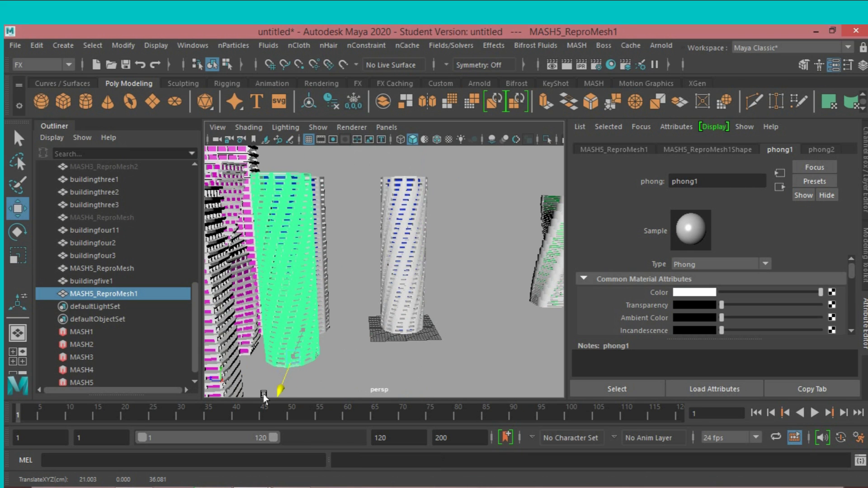
{"action": "double_click", "coordinate": [112, 295]}
{"action": "type", "text": "buildingfive1"}
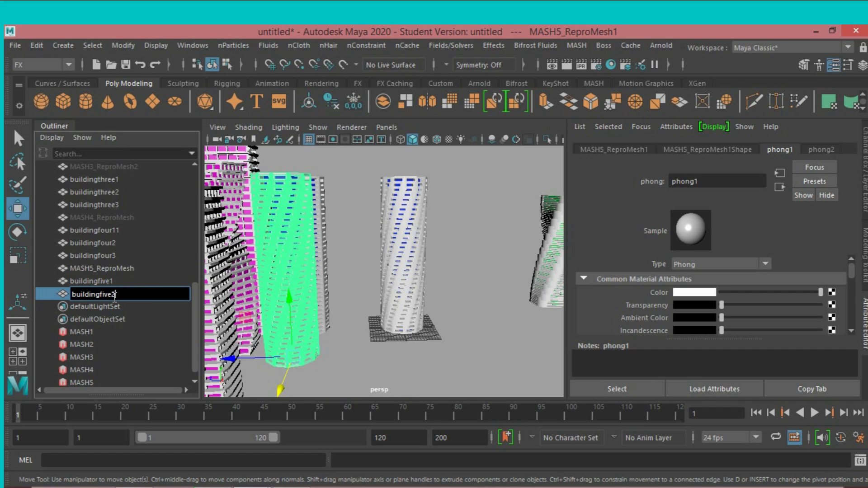
{"action": "key", "text": "Return"}
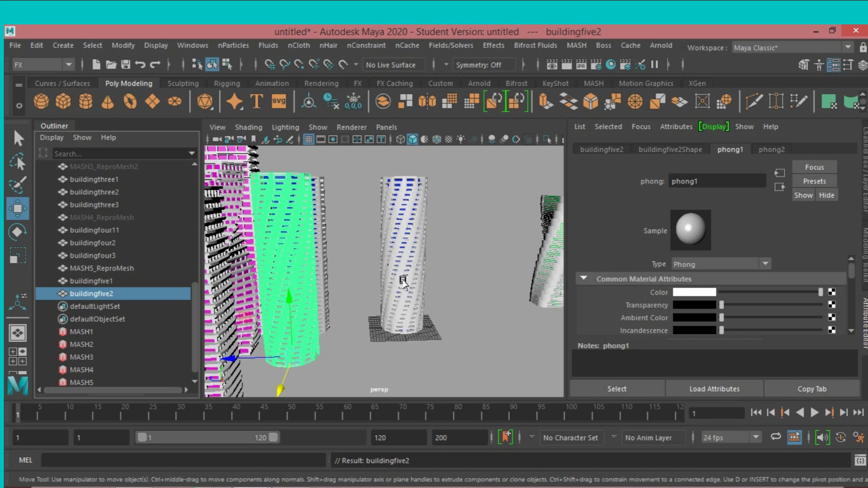
{"action": "left_click", "coordinate": [402, 282]}
{"action": "scroll", "coordinate": [150, 340], "scroll_direction": "down", "scroll_amount": 1}
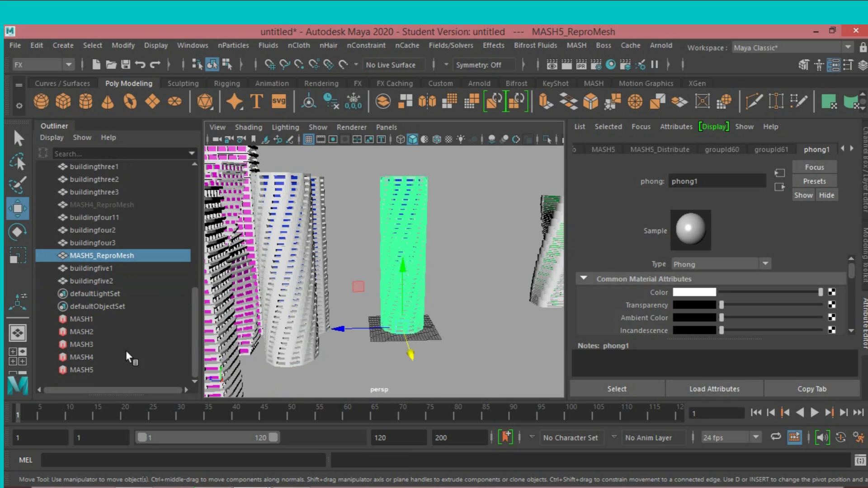
- Select MASH5 and return its Distribute Rotate Y to 0, untwisting the tower
{"action": "left_click", "coordinate": [96, 367]}
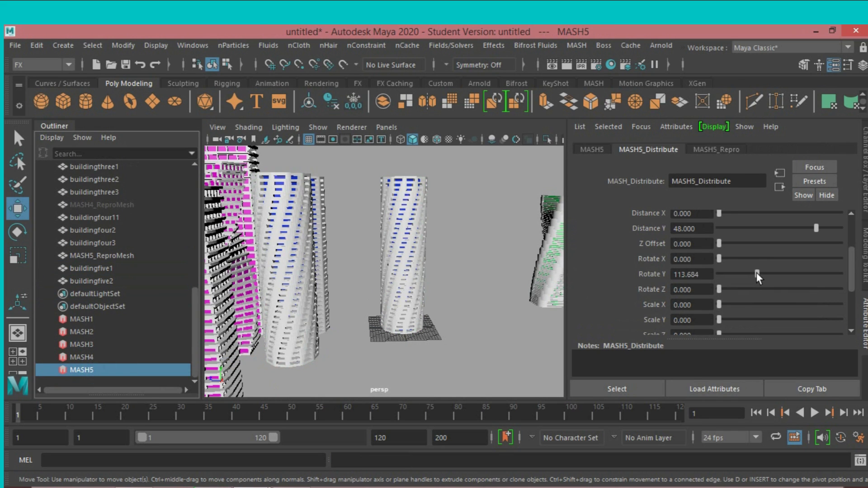
{"action": "left_click_drag", "start_coordinate": [756, 273], "coordinate": [704, 280]}
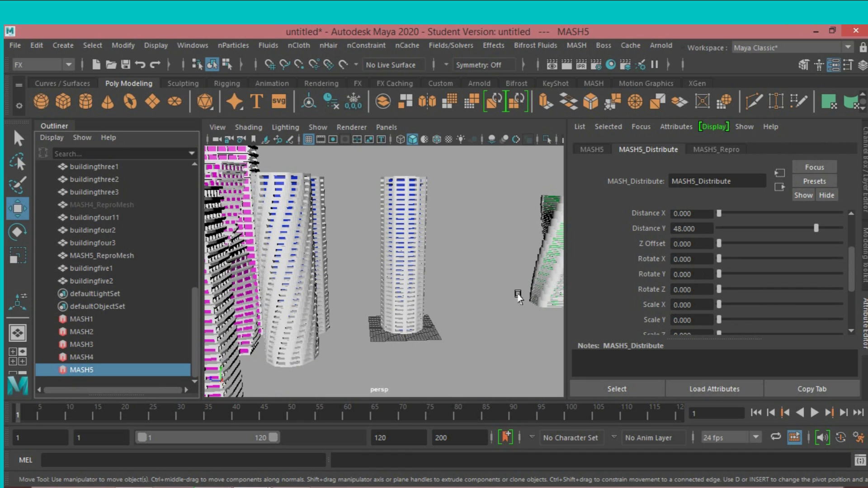
{"action": "scroll", "coordinate": [521, 292], "scroll_direction": "up", "scroll_amount": 3}
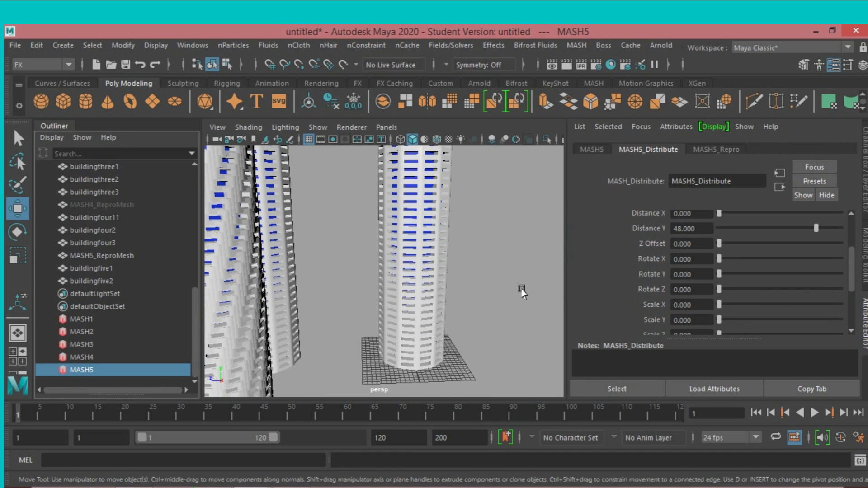
{"action": "left_click_drag", "start_coordinate": [522, 291], "coordinate": [479, 321], "text": "alt"}
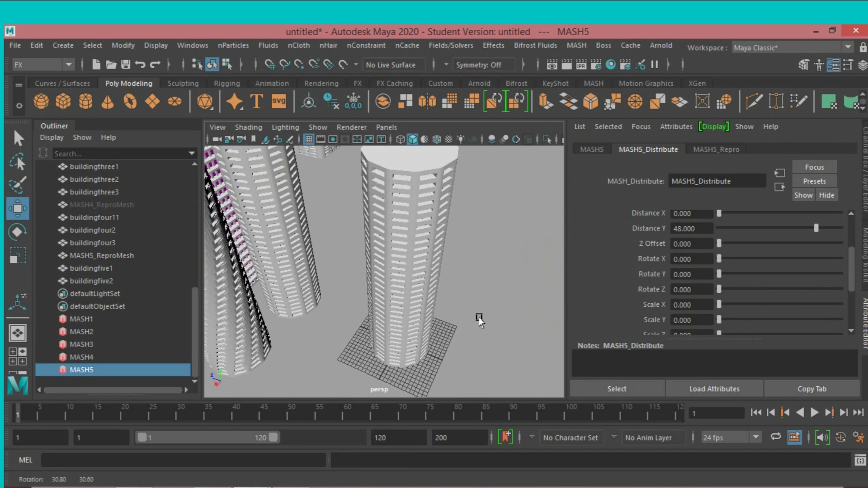
{"action": "scroll", "coordinate": [647, 296], "scroll_direction": "up", "scroll_amount": 3}
{"action": "left_click_drag", "start_coordinate": [442, 309], "coordinate": [456, 284], "text": "alt"}
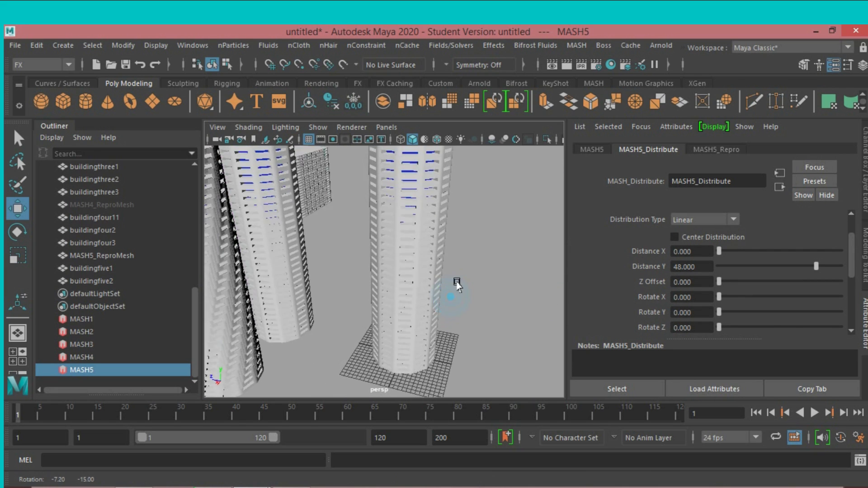
{"action": "scroll", "coordinate": [459, 278], "scroll_direction": "down", "scroll_amount": 5}
- Orbit around the city and keep MASH5's Distribution Type on Linear
{"action": "scroll", "coordinate": [461, 272], "scroll_direction": "down", "scroll_amount": 2}
{"action": "scroll", "coordinate": [461, 272], "scroll_direction": "down", "scroll_amount": 2}
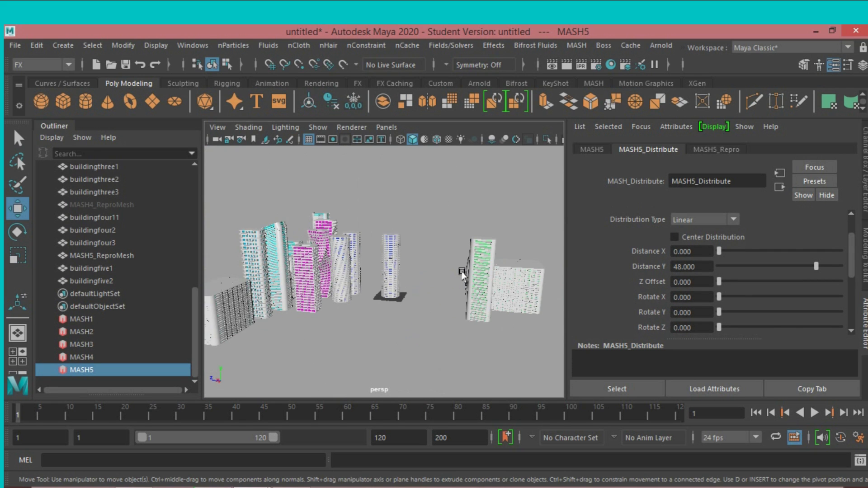
{"action": "scroll", "coordinate": [461, 272], "scroll_direction": "down", "scroll_amount": 2}
{"action": "scroll", "coordinate": [461, 273], "scroll_direction": "up", "scroll_amount": 2}
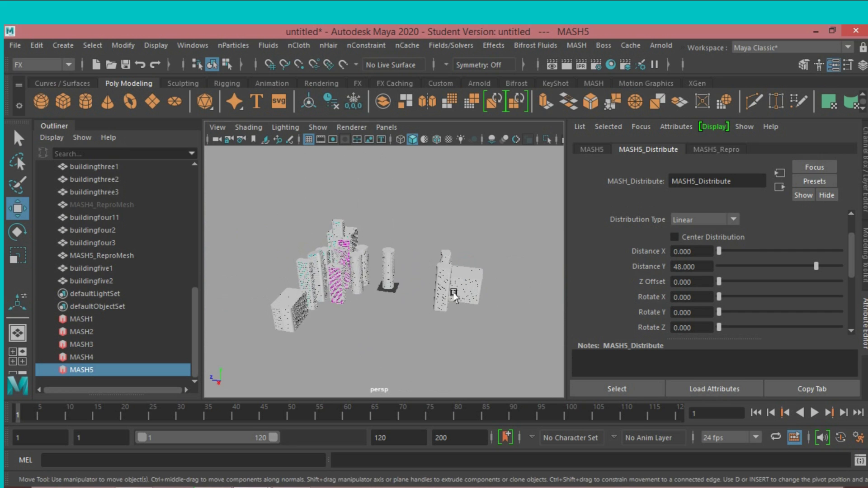
{"action": "scroll", "coordinate": [448, 289], "scroll_direction": "up", "scroll_amount": 5}
{"action": "left_click_drag", "start_coordinate": [424, 297], "coordinate": [416, 293], "text": "alt"}
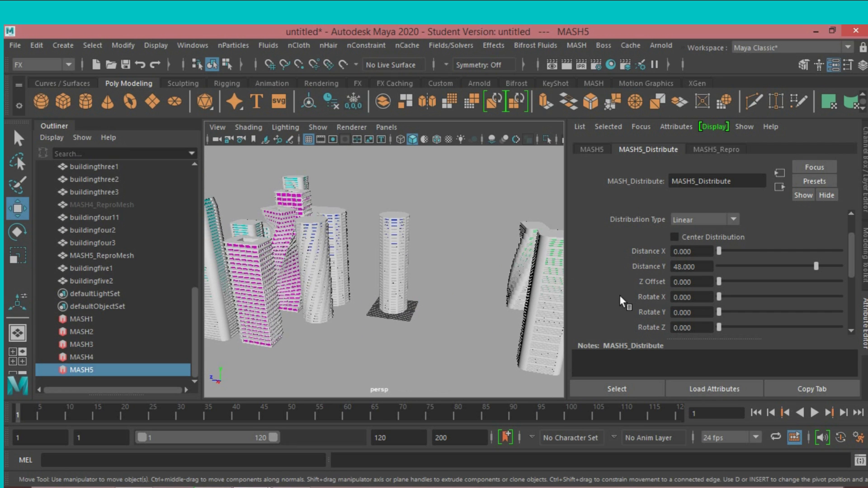
{"action": "left_click", "coordinate": [735, 216]}
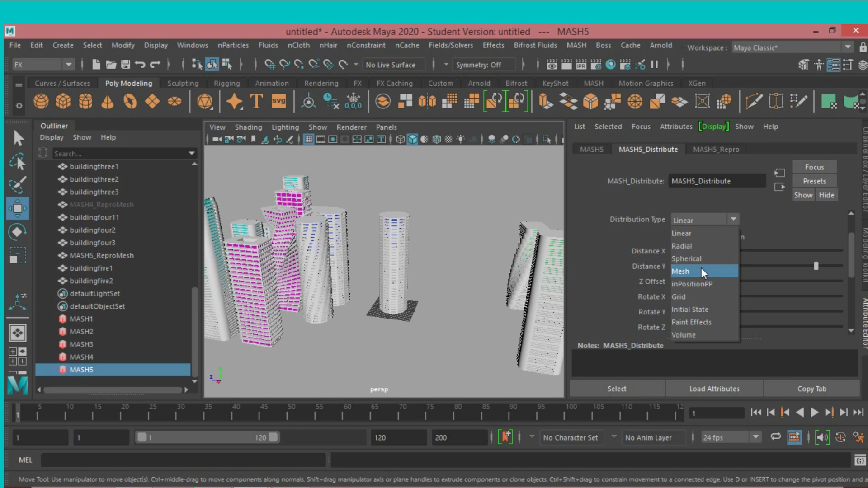
{"action": "left_click", "coordinate": [617, 234]}
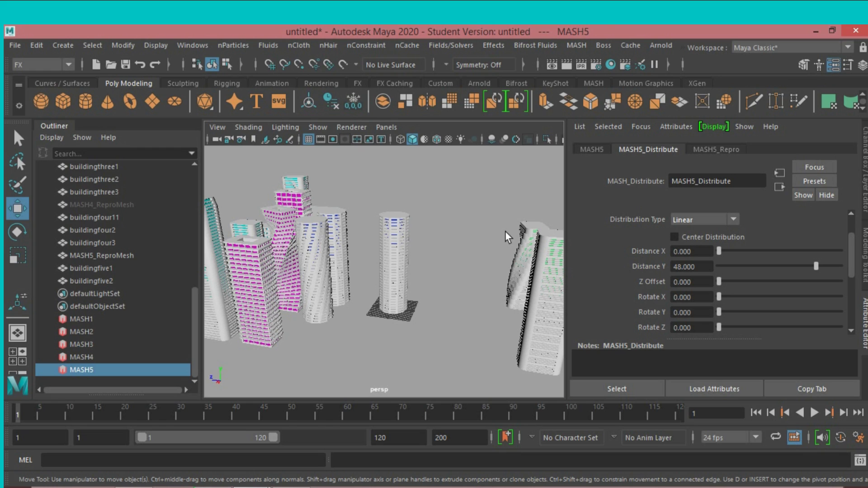
- Create polygon cube pCube1 and scale it into a flat slab stretched toward the front
{"action": "left_click", "coordinate": [60, 107]}
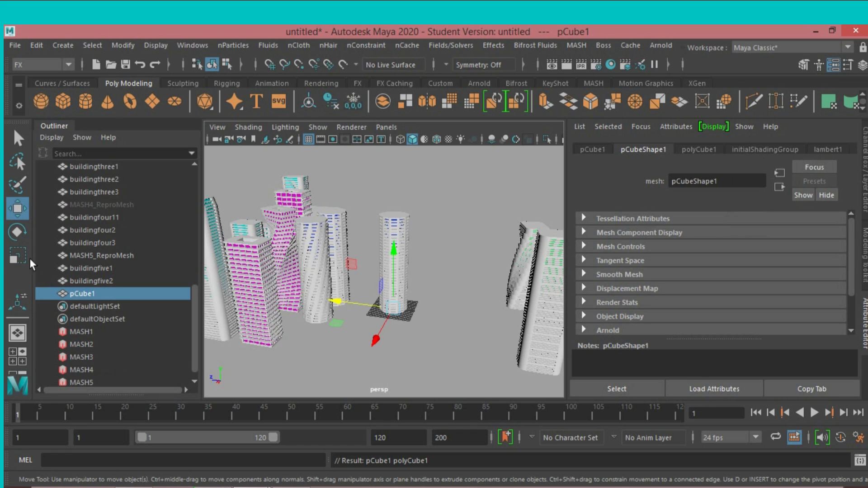
{"action": "left_click", "coordinate": [17, 256]}
{"action": "left_click_drag", "start_coordinate": [393, 308], "coordinate": [474, 362]}
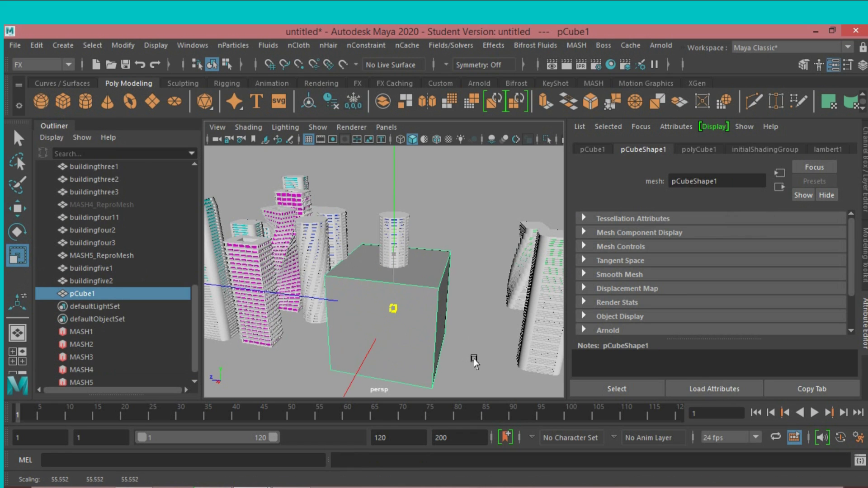
{"action": "left_click_drag", "start_coordinate": [392, 253], "coordinate": [392, 317]}
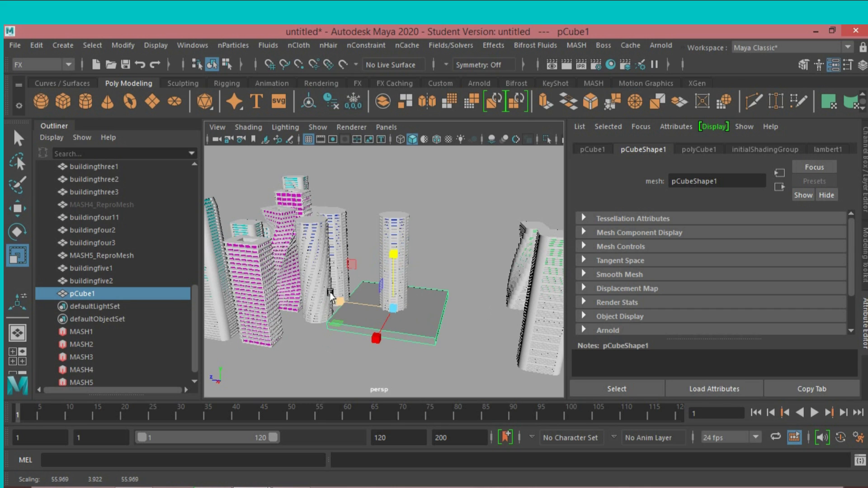
{"action": "left_click_drag", "start_coordinate": [331, 297], "coordinate": [325, 295]}
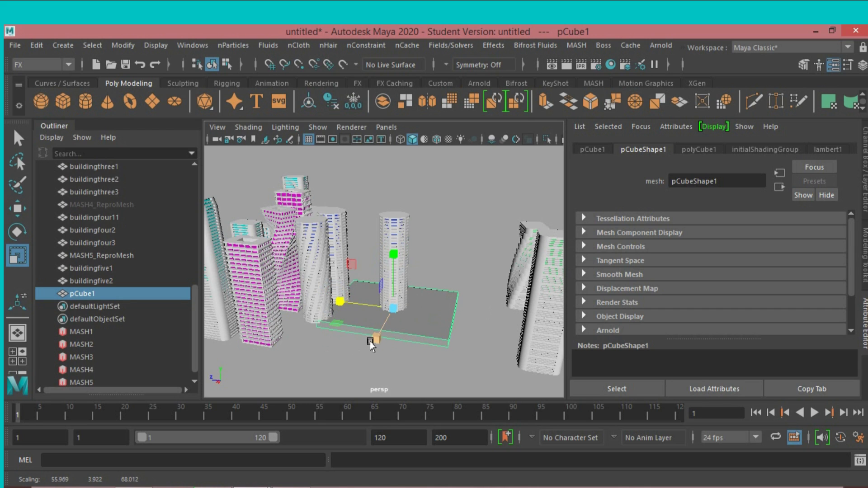
{"action": "left_click_drag", "start_coordinate": [370, 346], "coordinate": [367, 355]}
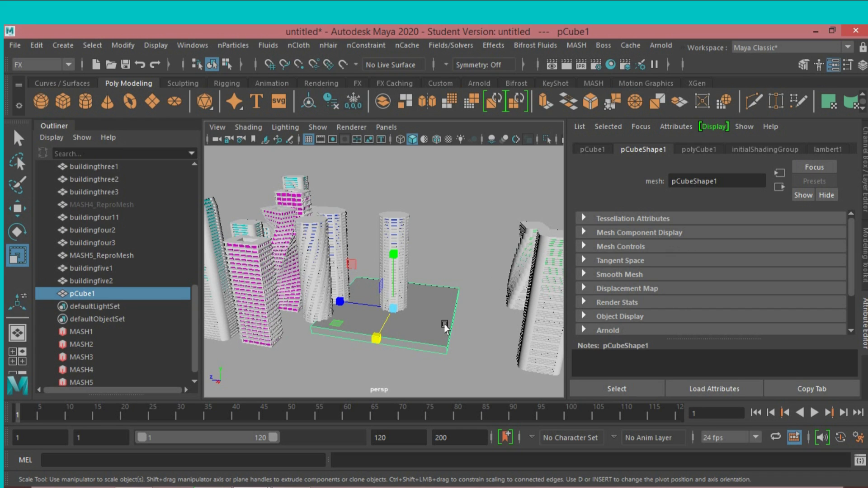
- Switch MASH5's Distribution Type to Mesh
{"action": "left_click", "coordinate": [80, 382]}
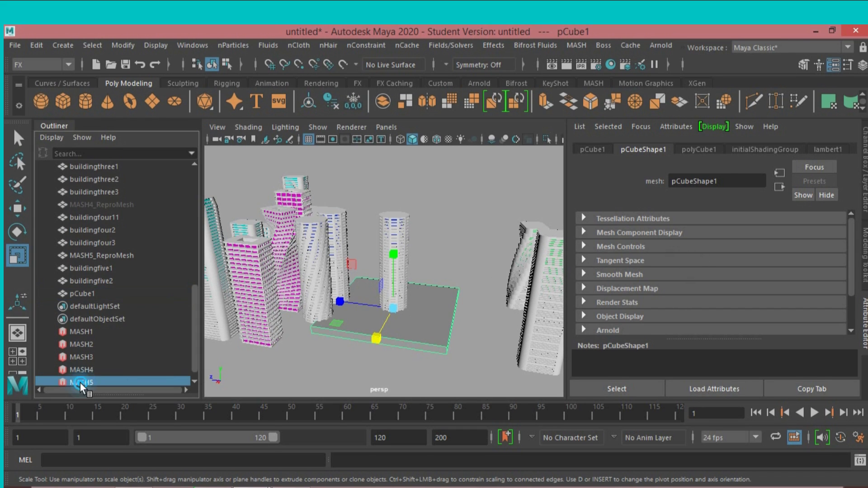
{"action": "left_click", "coordinate": [731, 219]}
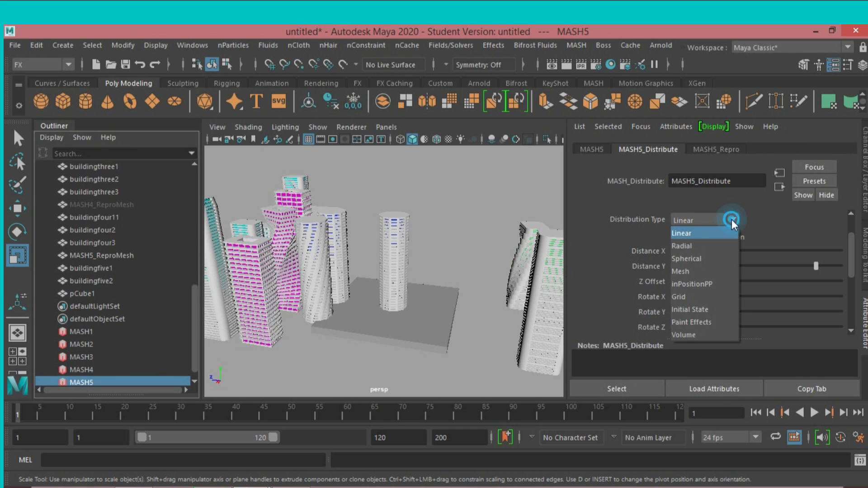
{"action": "left_click", "coordinate": [708, 272]}
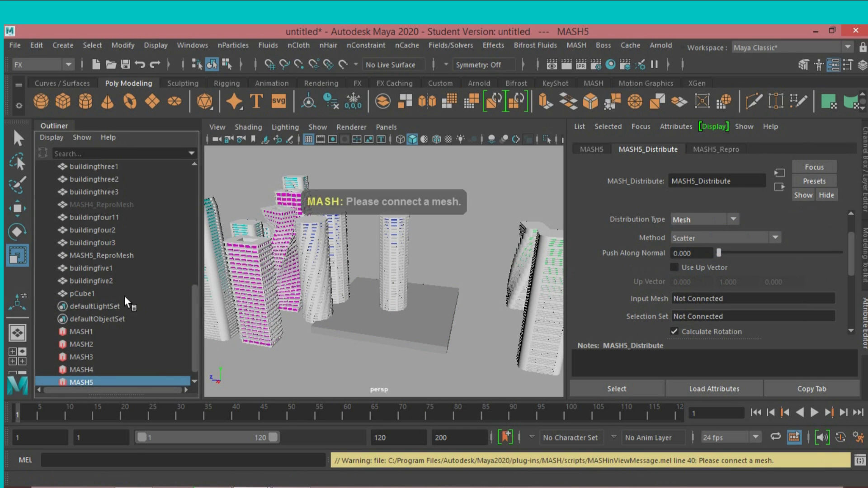
{"action": "scroll", "coordinate": [161, 294], "scroll_direction": "up", "scroll_amount": 10}
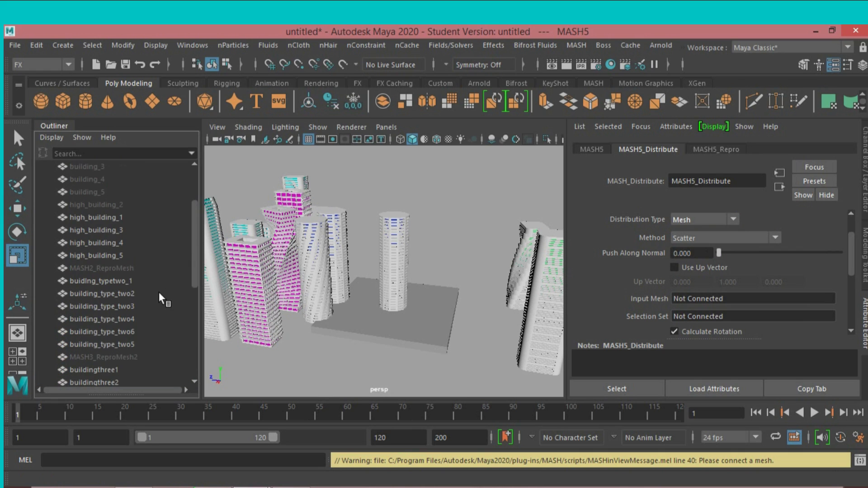
{"action": "scroll", "coordinate": [159, 292], "scroll_direction": "up", "scroll_amount": 5}
{"action": "scroll", "coordinate": [159, 291], "scroll_direction": "down", "scroll_amount": 5}
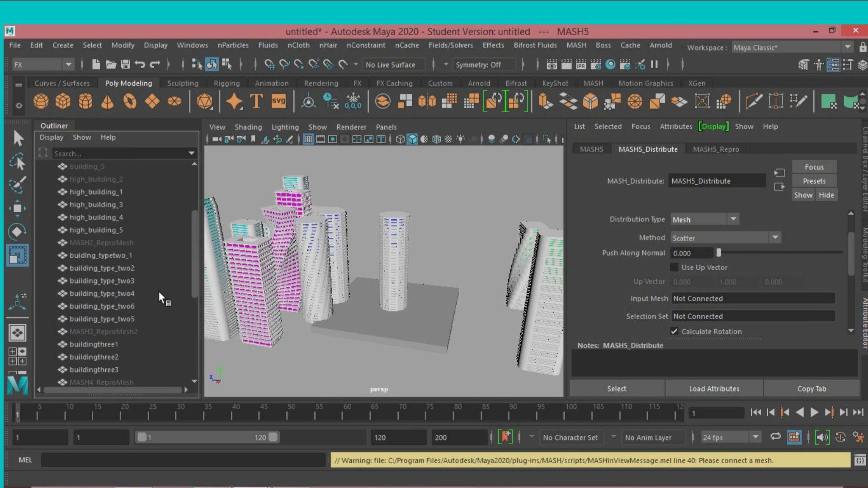
{"action": "scroll", "coordinate": [158, 291], "scroll_direction": "down", "scroll_amount": 5}
{"action": "scroll", "coordinate": [159, 291], "scroll_direction": "down", "scroll_amount": 5}
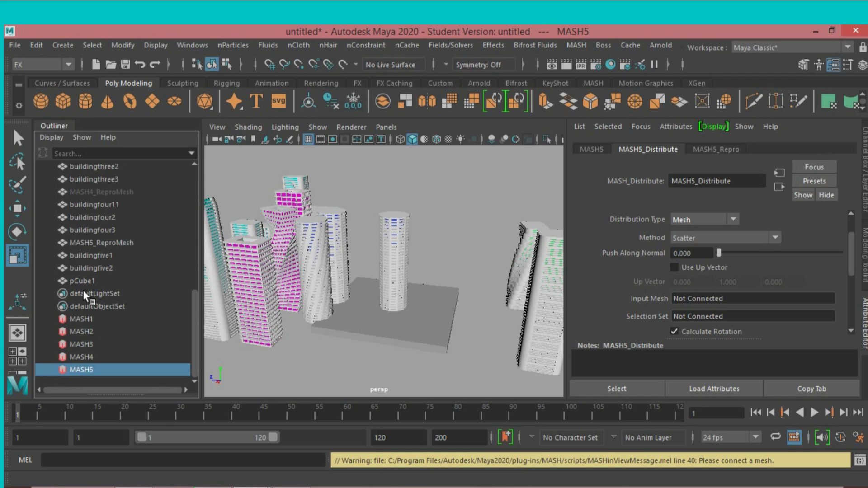
- Connect pCube1 as MASH5's Input Mesh and set Method to Face Centre
{"action": "middle_click_drag", "start_coordinate": [81, 281], "coordinate": [607, 304]}
{"action": "middle_click_drag", "start_coordinate": [683, 294], "coordinate": [683, 298]}
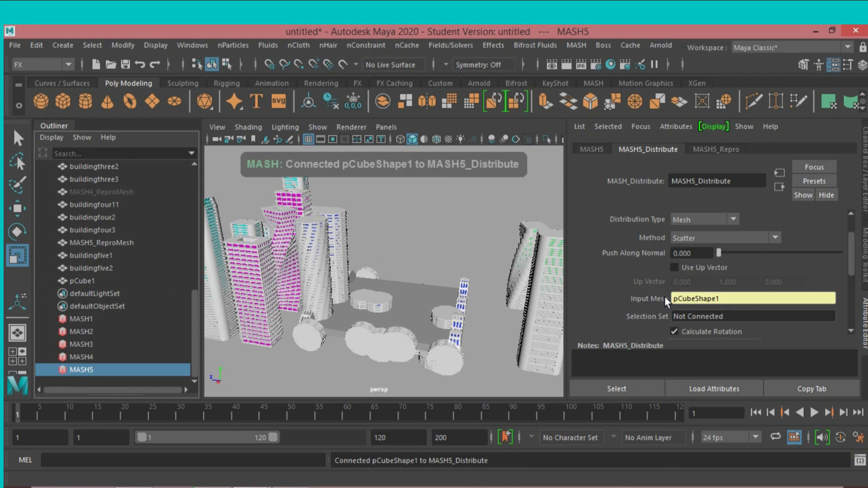
{"action": "left_click_drag", "start_coordinate": [501, 329], "coordinate": [496, 326], "text": "alt"}
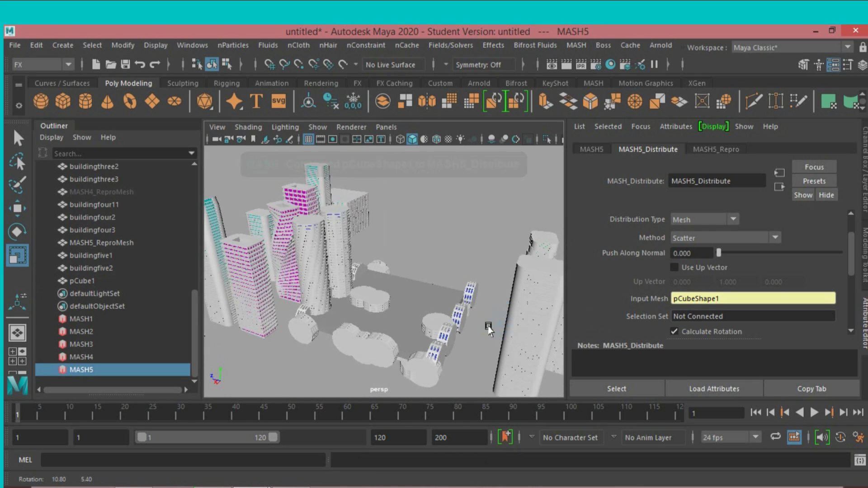
{"action": "left_click", "coordinate": [774, 238]}
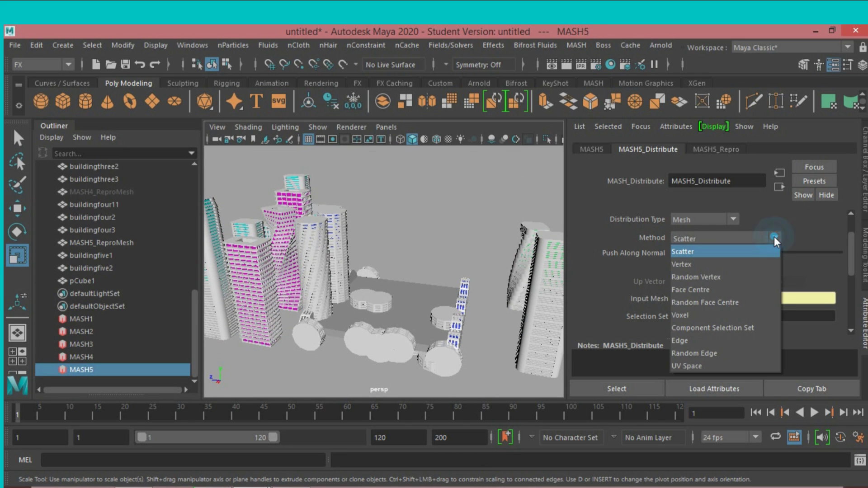
{"action": "left_click", "coordinate": [721, 289]}
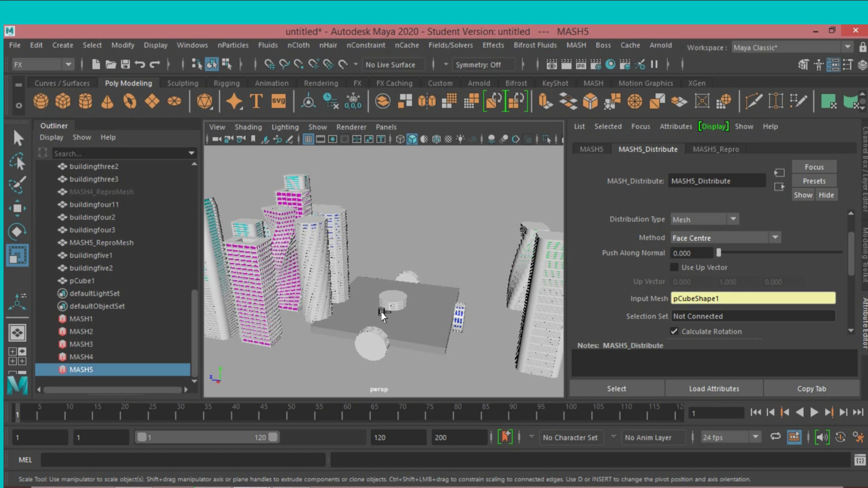
- Delete the pCube1 slab and set MASH5's distribution back to Linear
{"action": "left_click", "coordinate": [88, 283]}
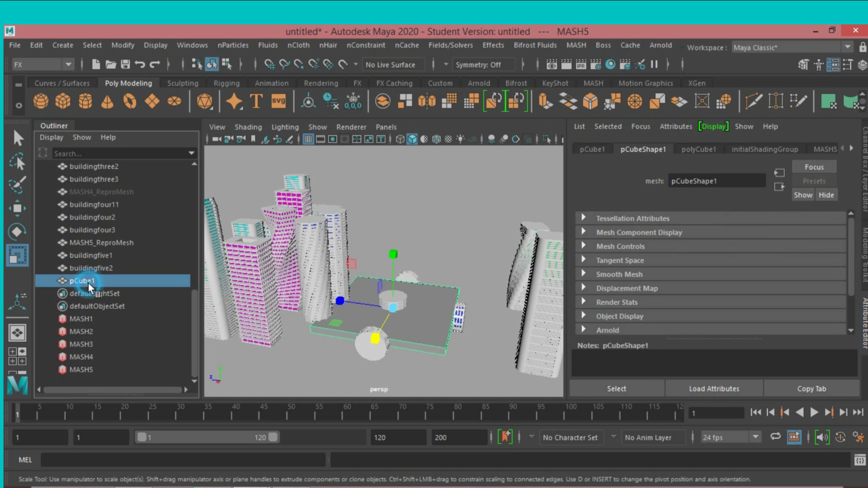
{"action": "key", "text": "Delete"}
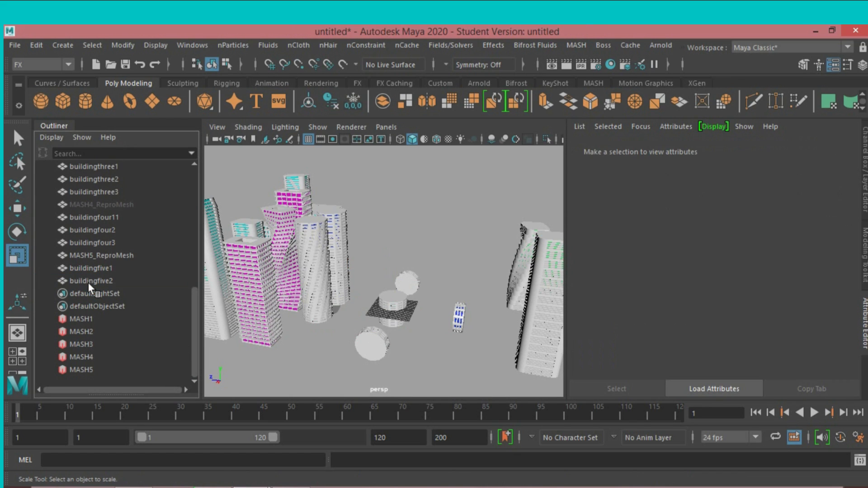
{"action": "left_click", "coordinate": [98, 367]}
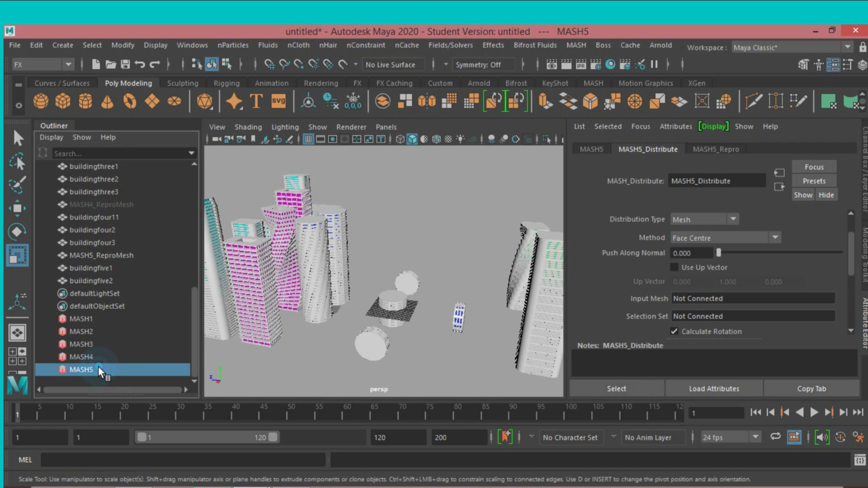
{"action": "left_click", "coordinate": [732, 222]}
{"action": "left_click", "coordinate": [713, 229]}
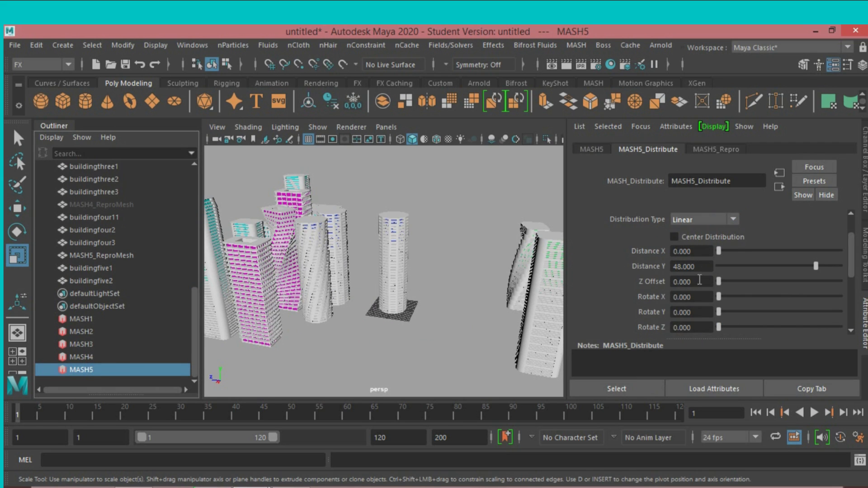
- Try Grid distribution on MASH5, then return it to Linear
{"action": "left_click", "coordinate": [733, 218]}
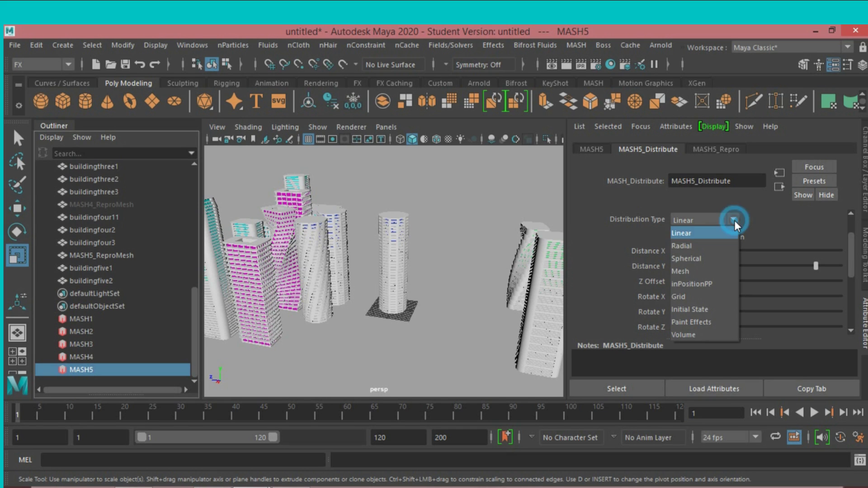
{"action": "left_click", "coordinate": [697, 292]}
{"action": "scroll", "coordinate": [464, 338], "scroll_direction": "up", "scroll_amount": 3}
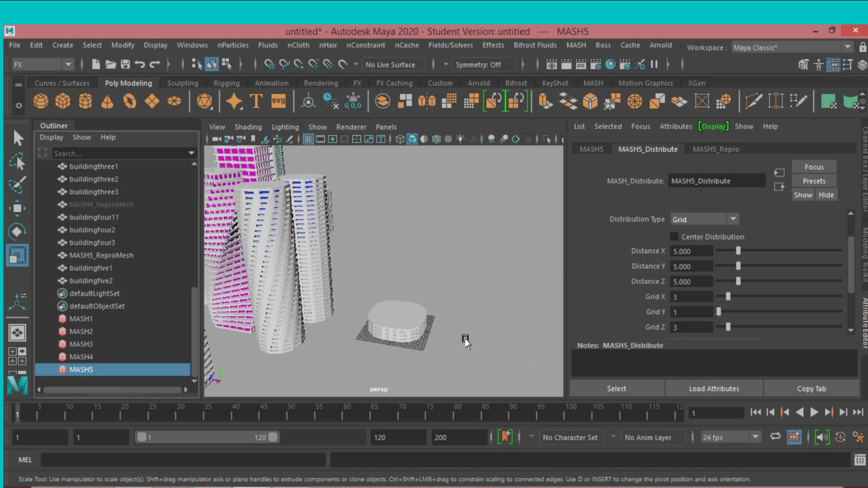
{"action": "left_click", "coordinate": [734, 220]}
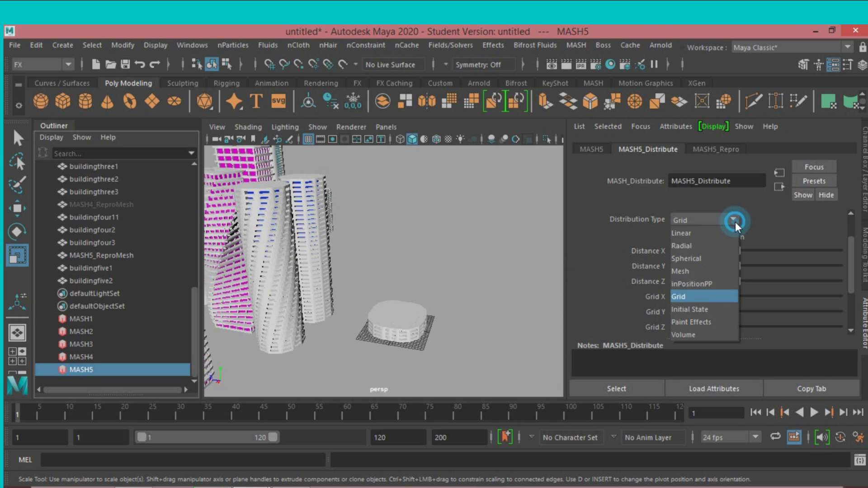
{"action": "left_click", "coordinate": [713, 238]}
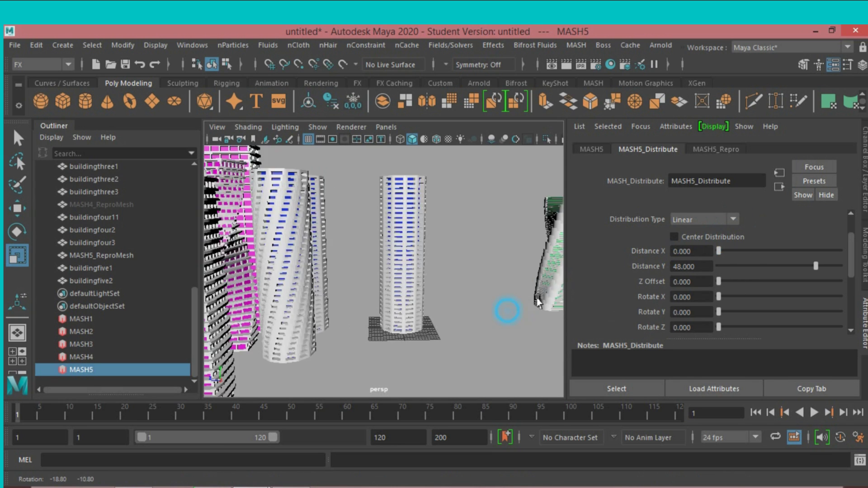
- Set MASH5's Distance Y to 32.842 and Number of Points to 9
{"action": "mouse_move", "coordinate": [506, 312]}
{"action": "left_mouse_down", "text": "alt"}
{"action": "mouse_move", "coordinate": [522, 309]}
{"action": "mouse_move", "coordinate": [488, 310]}
{"action": "left_mouse_up", "text": "alt"}
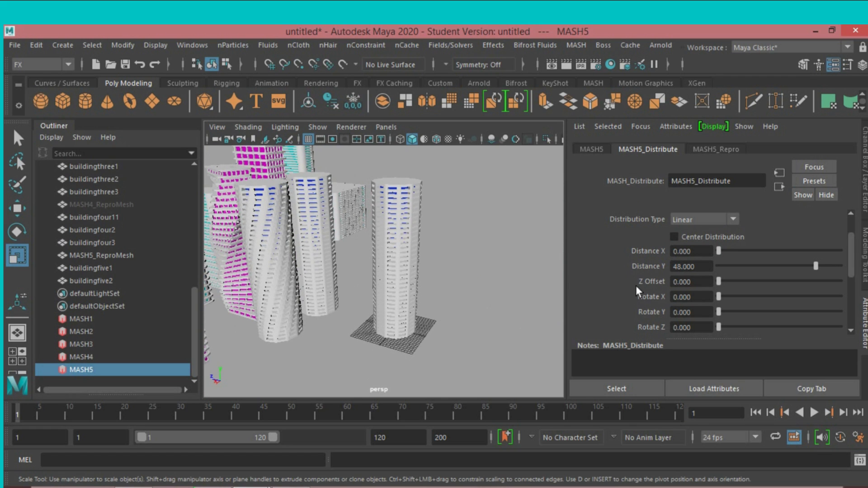
{"action": "left_click_drag", "start_coordinate": [814, 264], "coordinate": [784, 274]}
{"action": "scroll", "coordinate": [697, 266], "scroll_direction": "up", "scroll_amount": 2}
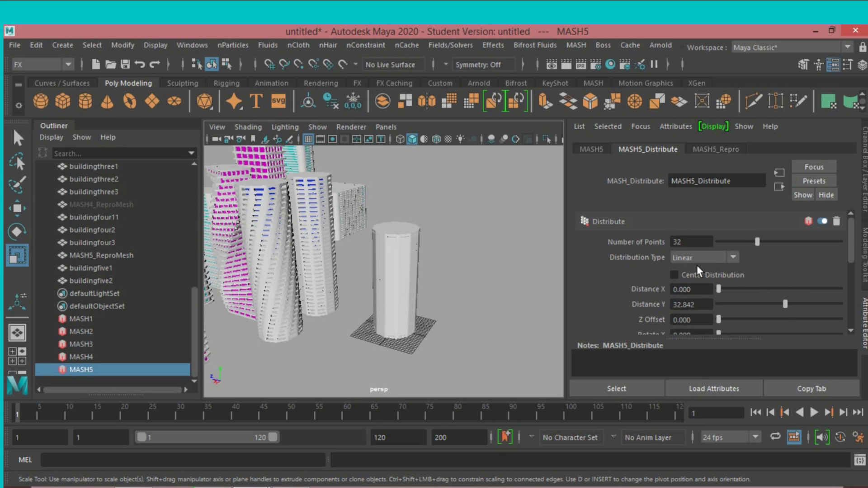
{"action": "left_click_drag", "start_coordinate": [756, 238], "coordinate": [728, 249]}
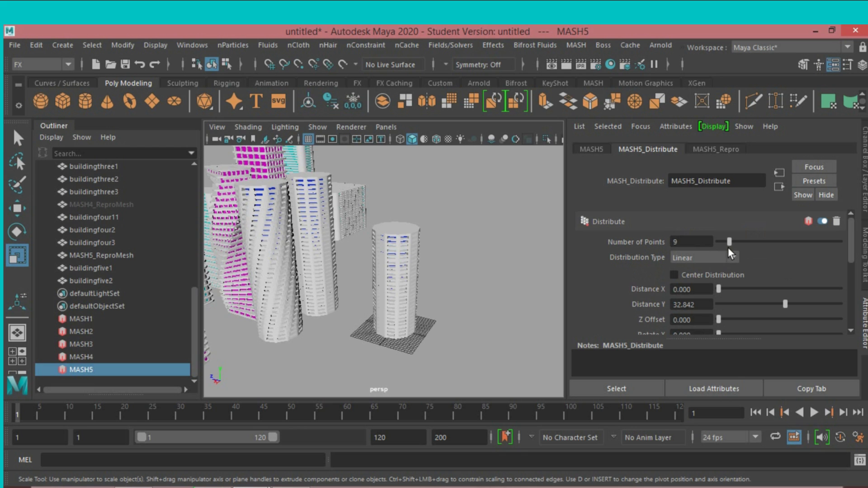
{"action": "mouse_move", "coordinate": [484, 306]}
{"action": "left_mouse_down", "text": "alt"}
{"action": "mouse_move", "coordinate": [517, 294]}
{"action": "mouse_move", "coordinate": [465, 301]}
{"action": "left_mouse_up", "text": "alt"}
{"action": "scroll", "coordinate": [517, 294], "scroll_direction": "up", "scroll_amount": 3}
{"action": "scroll", "coordinate": [517, 294], "scroll_direction": "up", "scroll_amount": 2}
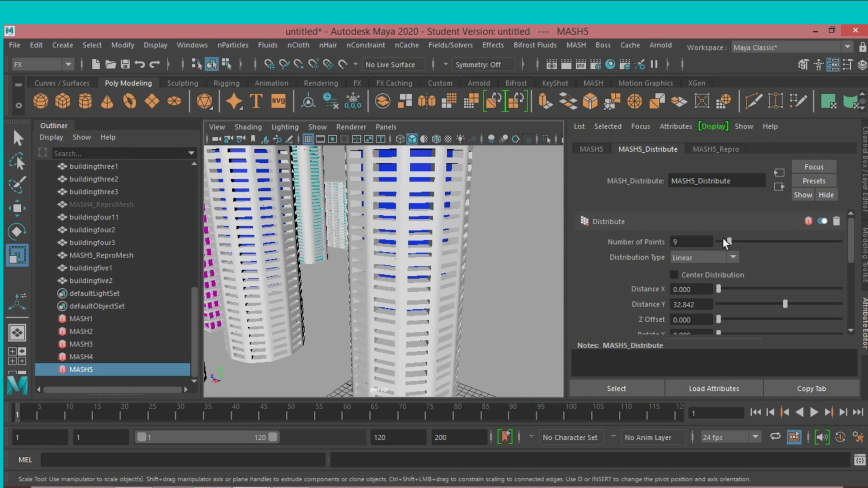
{"action": "mouse_move", "coordinate": [555, 271]}
{"action": "left_mouse_down", "text": "alt"}
{"action": "mouse_move", "coordinate": [560, 260]}
{"action": "mouse_move", "coordinate": [533, 262]}
{"action": "left_mouse_up", "text": "alt"}
{"action": "scroll", "coordinate": [530, 262], "scroll_direction": "down", "scroll_amount": 5}
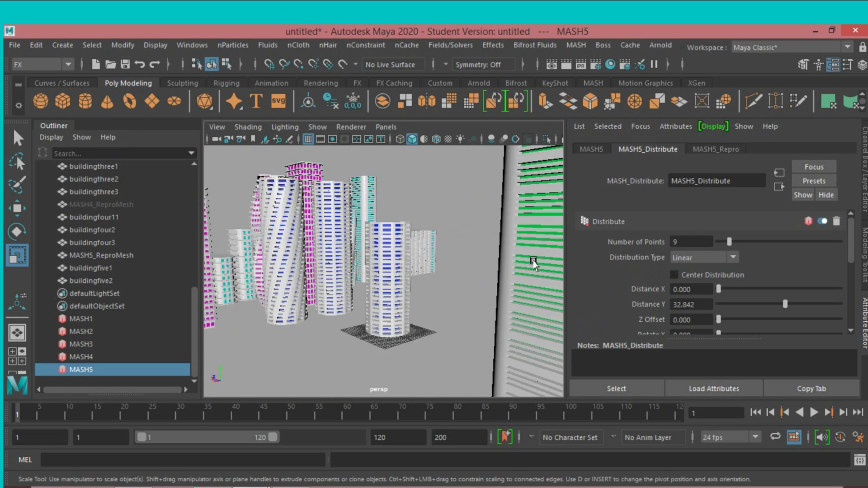
- Duplicate the short round MASH tower and move the copy toward the front-left
{"action": "left_click_drag", "start_coordinate": [446, 295], "coordinate": [446, 300], "text": "alt"}
{"action": "left_click", "coordinate": [394, 294]}
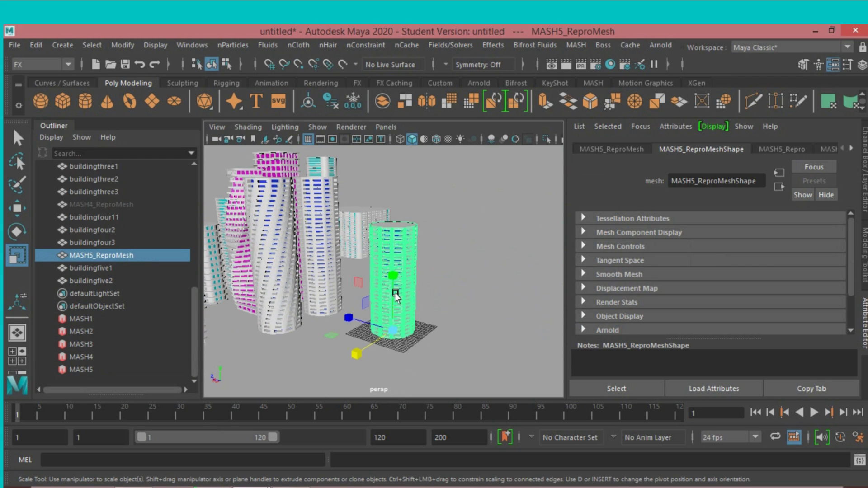
{"action": "left_click", "coordinate": [20, 209]}
{"action": "key", "text": "ctrl+d"}
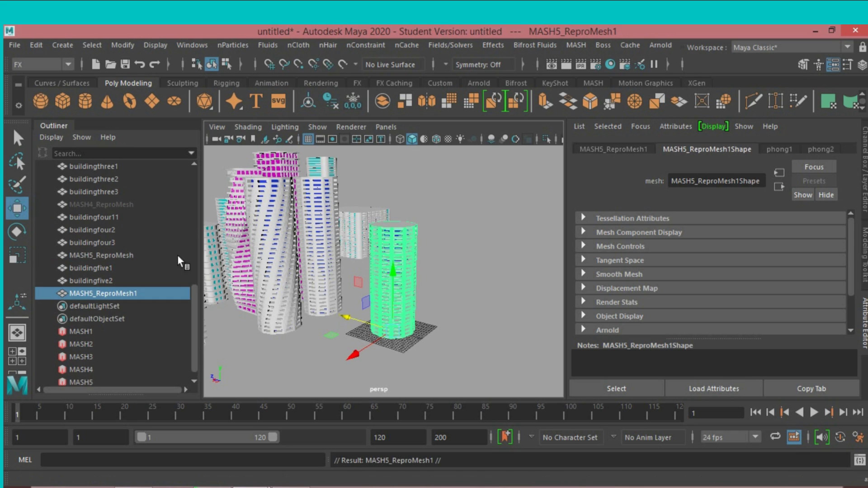
{"action": "left_click_drag", "start_coordinate": [352, 355], "coordinate": [268, 407]}
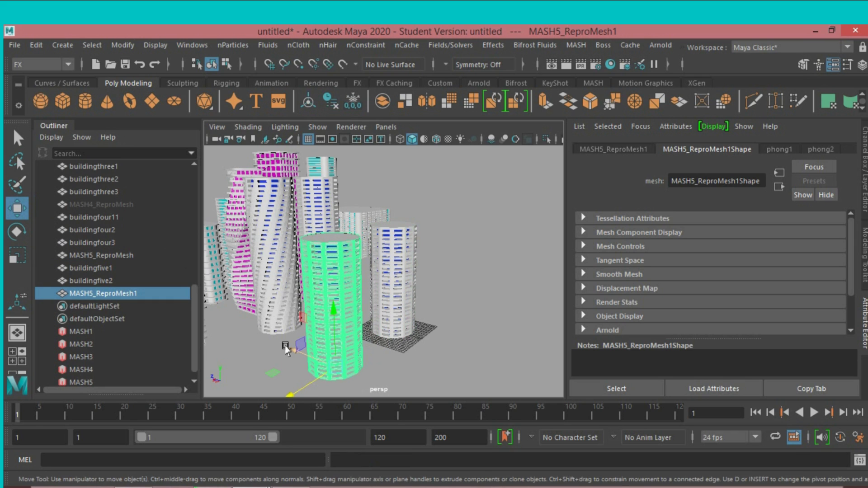
{"action": "left_click_drag", "start_coordinate": [290, 351], "coordinate": [227, 345]}
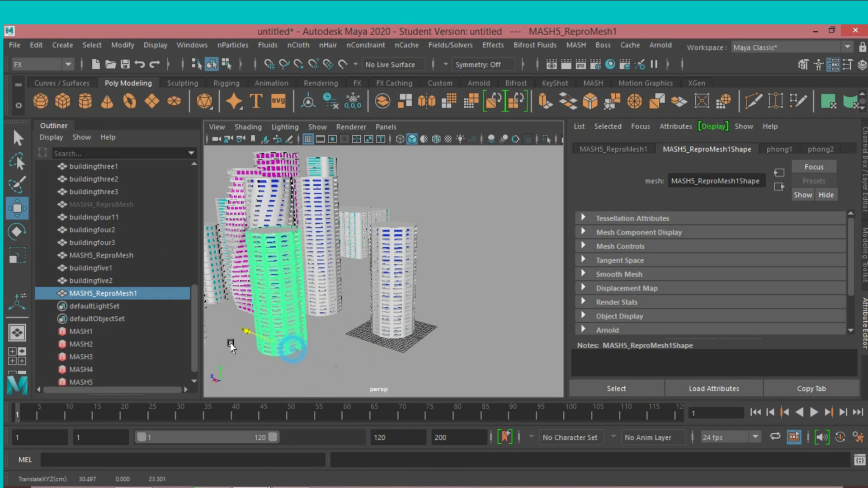
- Rename the duplicated tower buildingfive3
{"action": "double_click", "coordinate": [107, 293]}
{"action": "type", "text": "buildingfive1"}
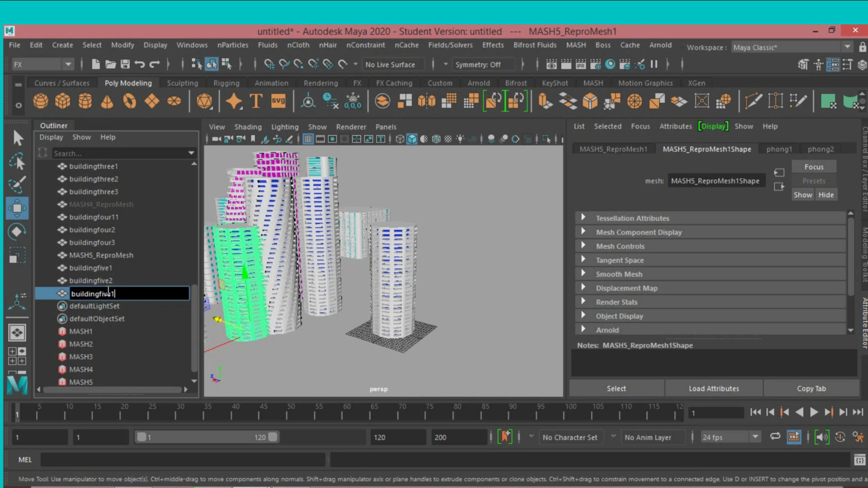
{"action": "key", "text": "BackSpace"}
{"action": "type", "text": "3"}
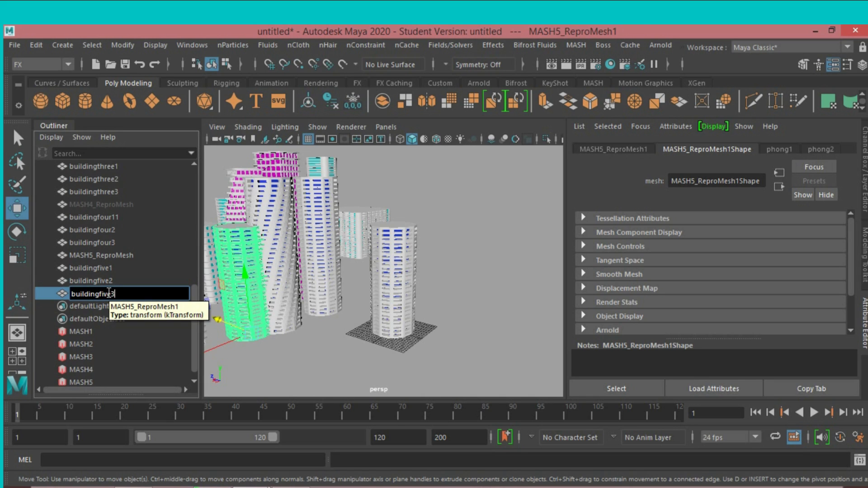
{"action": "key", "text": "Return"}
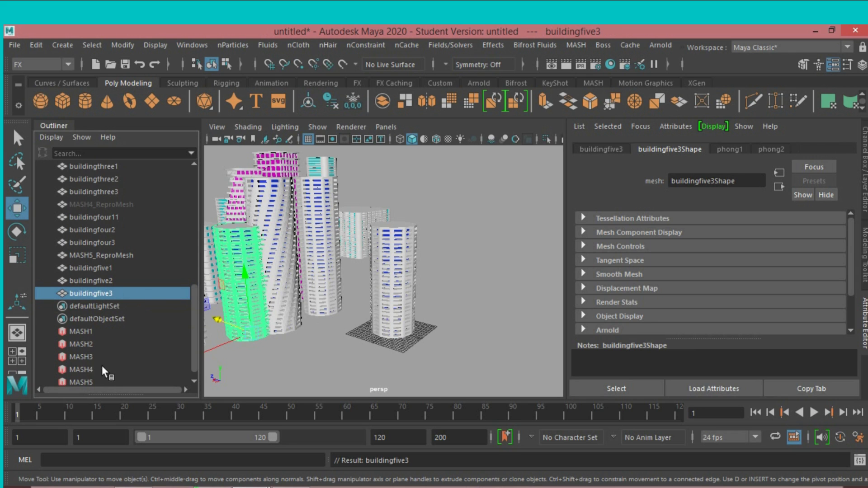
{"action": "scroll", "coordinate": [101, 371], "scroll_direction": "down", "scroll_amount": 1}
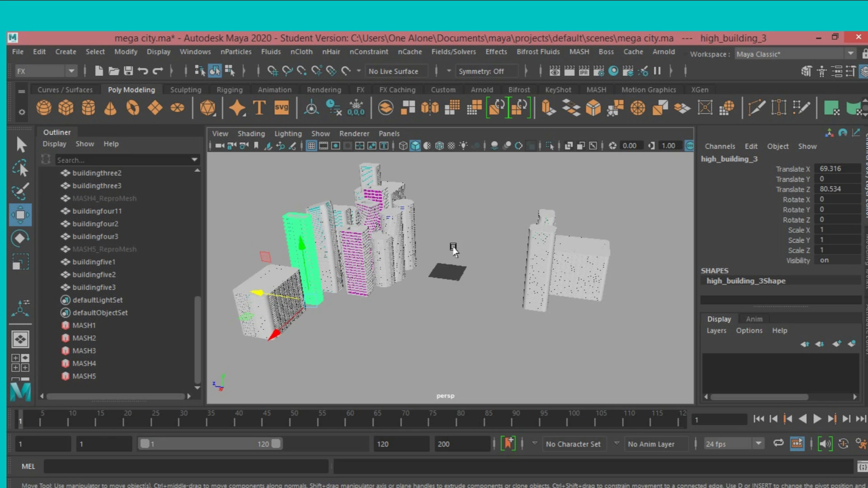
- Delete construction history from all marquee-selected buildings, then deselect everything
{"action": "scroll", "coordinate": [453, 250], "scroll_direction": "down", "scroll_amount": 2}
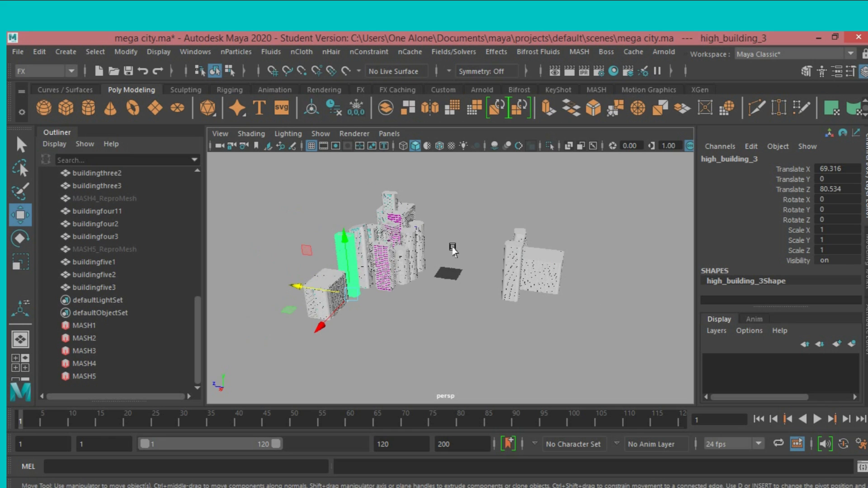
{"action": "mouse_move", "coordinate": [247, 177]}
{"action": "left_mouse_down"}
{"action": "mouse_move", "coordinate": [614, 414]}
{"action": "mouse_move", "coordinate": [601, 397]}
{"action": "left_mouse_up"}
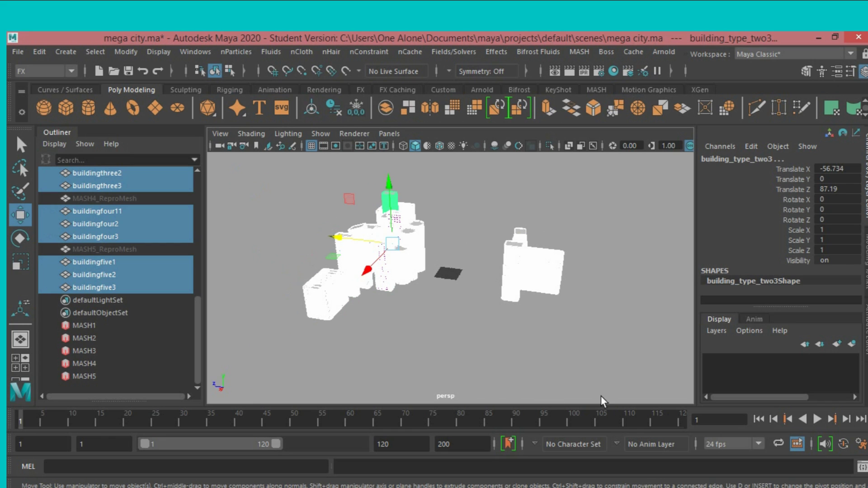
{"action": "left_click", "coordinate": [39, 52]}
{"action": "mouse_move", "coordinate": [95, 202]}
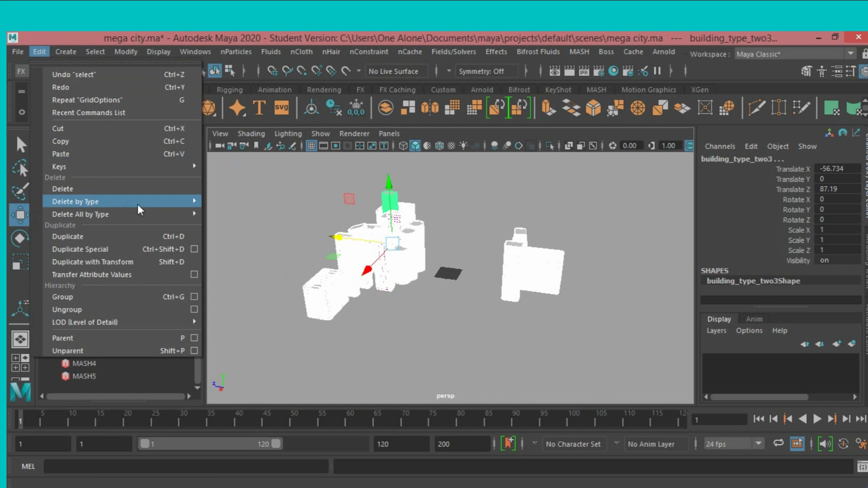
{"action": "left_click", "coordinate": [230, 202]}
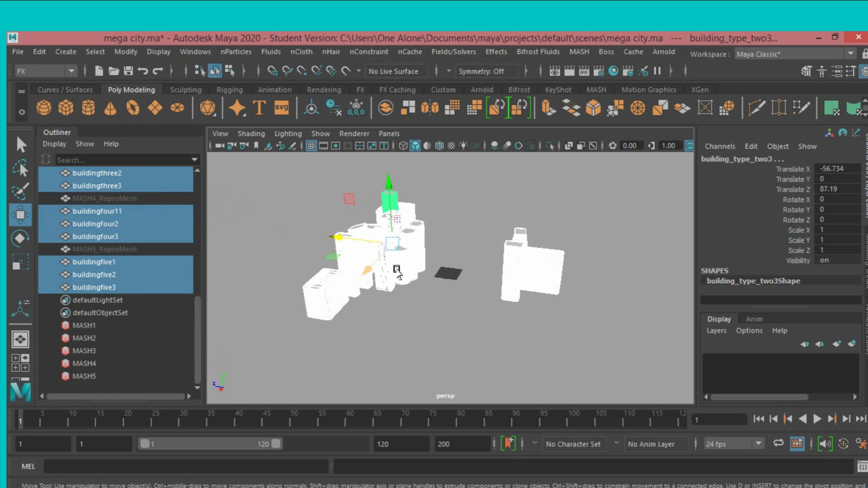
{"action": "left_click", "coordinate": [423, 307]}
{"action": "scroll", "coordinate": [424, 308], "scroll_direction": "up", "scroll_amount": 2}
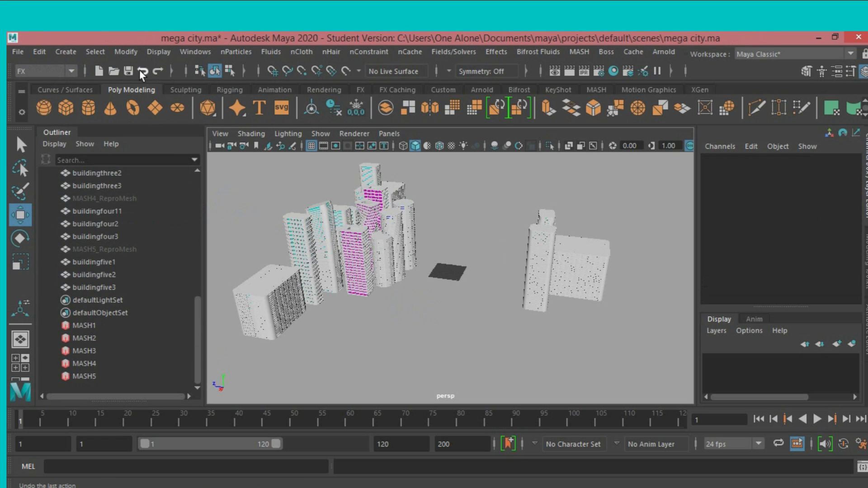
{"action": "left_click", "coordinate": [160, 51]}
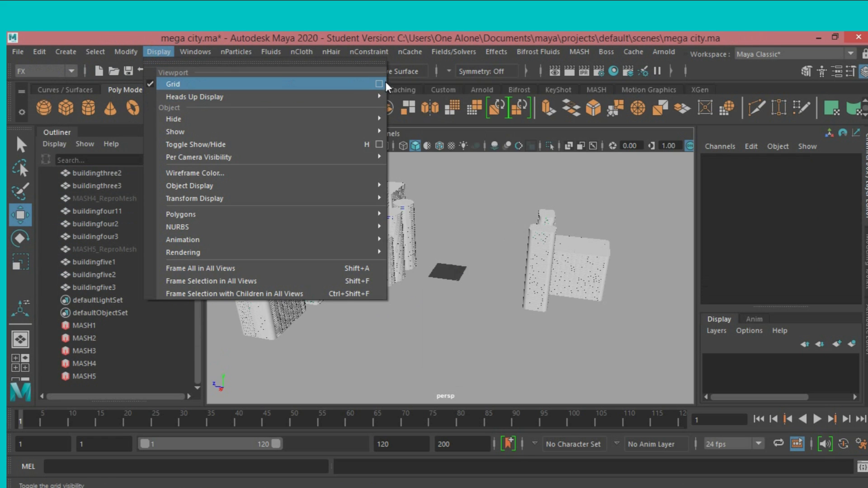
- Set the grid to length and width 1200, lines every 500, and 50 subdivisions
{"action": "left_click", "coordinate": [379, 84]}
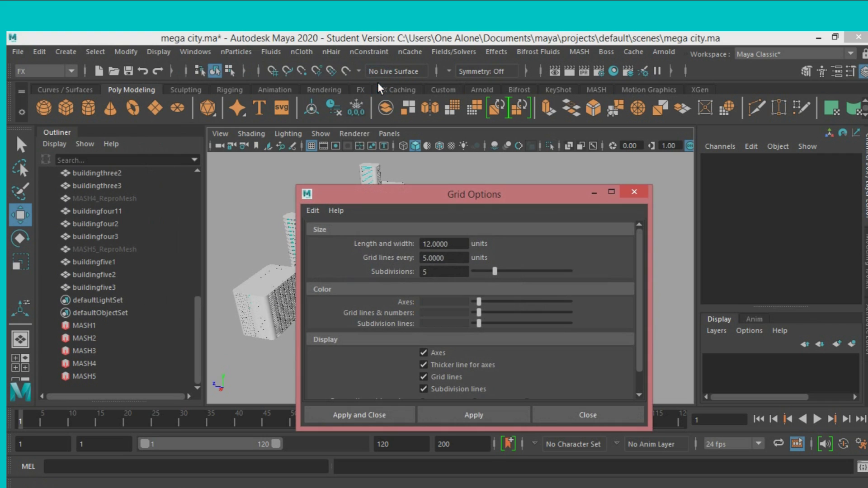
{"action": "left_click", "coordinate": [431, 243]}
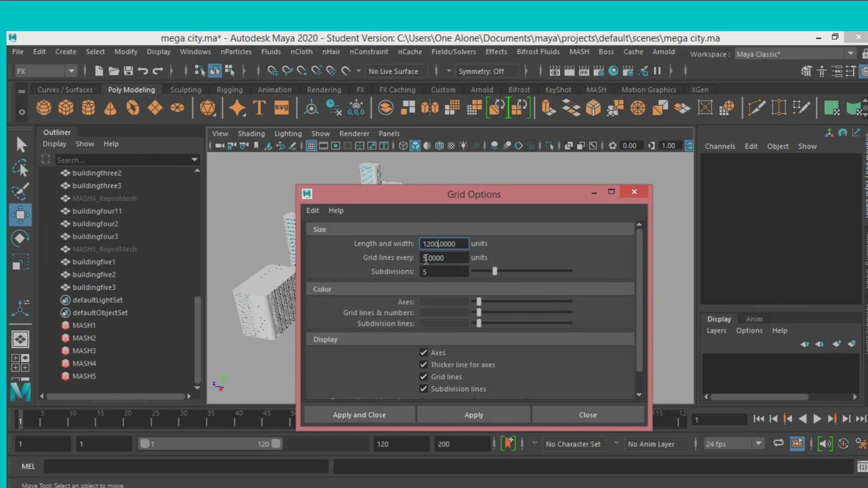
{"action": "left_click", "coordinate": [426, 258]}
{"action": "type", "text": "00"}
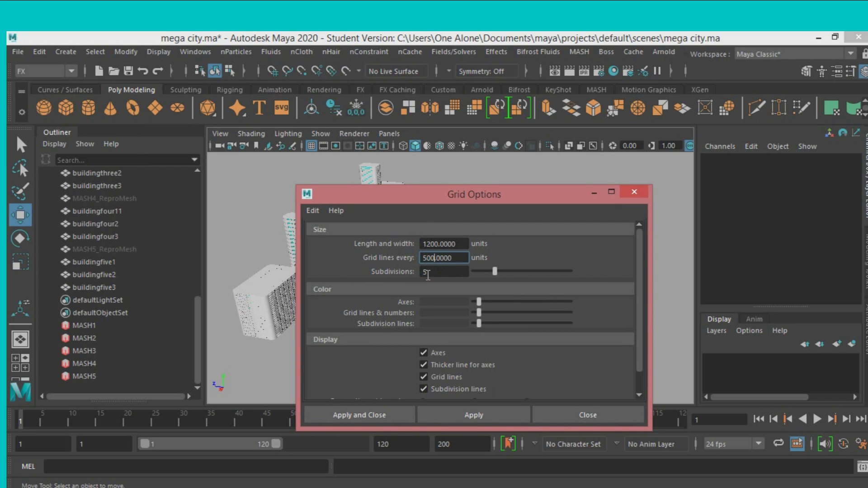
{"action": "left_click", "coordinate": [429, 272]}
{"action": "type", "text": "0"}
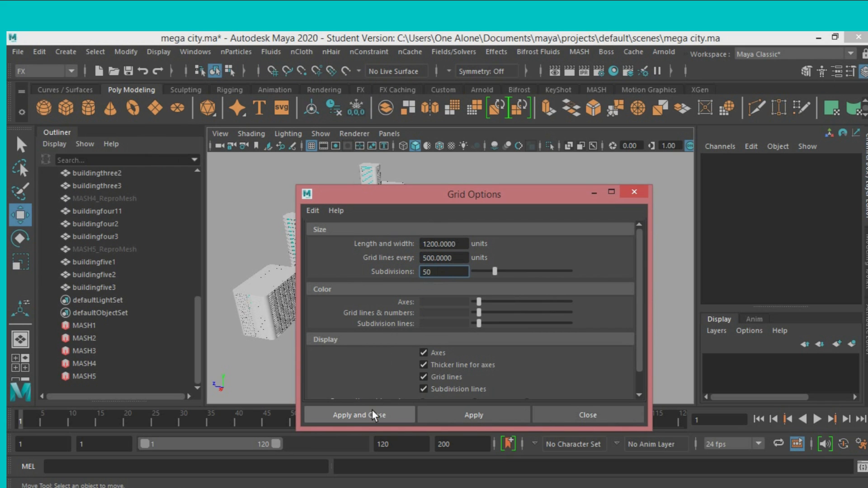
{"action": "left_click", "coordinate": [372, 410]}
- Zoom and orbit the view to see the city over the enlarged grid
{"action": "scroll", "coordinate": [397, 310], "scroll_direction": "down", "scroll_amount": 3}
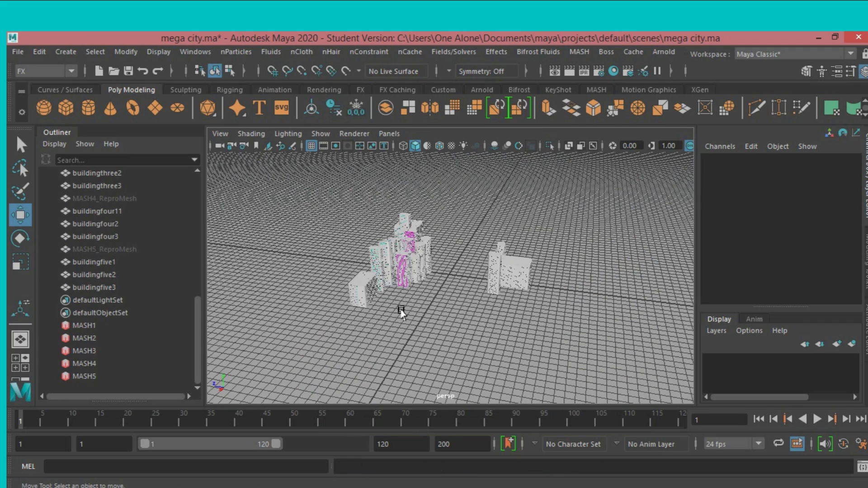
{"action": "scroll", "coordinate": [401, 312], "scroll_direction": "down", "scroll_amount": 1}
{"action": "scroll", "coordinate": [401, 312], "scroll_direction": "down", "scroll_amount": 2}
{"action": "scroll", "coordinate": [401, 312], "scroll_direction": "up", "scroll_amount": 3}
{"action": "scroll", "coordinate": [401, 312], "scroll_direction": "up", "scroll_amount": 3}
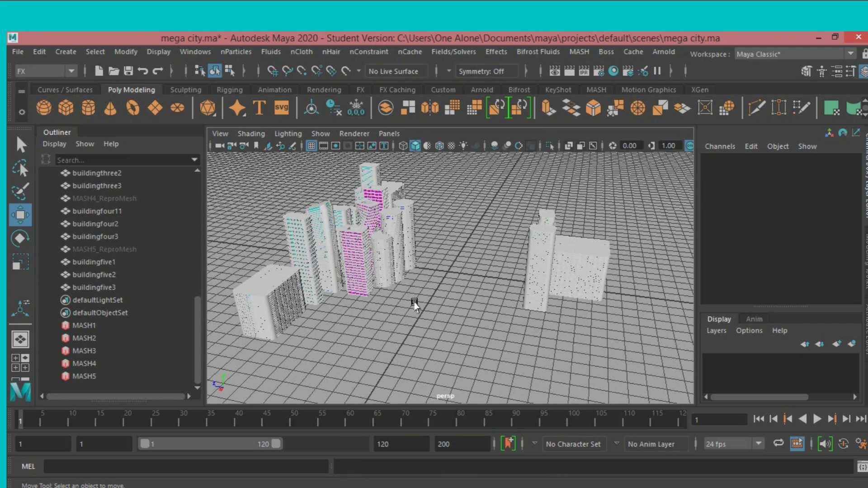
{"action": "mouse_move", "coordinate": [443, 301]}
{"action": "left_mouse_down", "text": "alt"}
{"action": "mouse_move", "coordinate": [417, 307]}
{"action": "mouse_move", "coordinate": [469, 302]}
{"action": "mouse_move", "coordinate": [457, 300]}
{"action": "left_mouse_up", "text": "alt"}
{"action": "scroll", "coordinate": [467, 299], "scroll_direction": "down", "scroll_amount": 2}
{"action": "scroll", "coordinate": [464, 294], "scroll_direction": "down", "scroll_amount": 2}
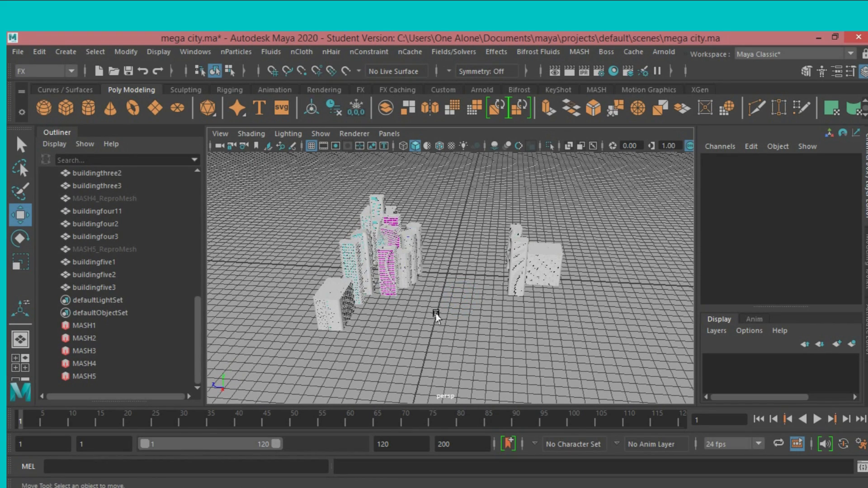
- Create a polygon plane and scale it to 478.856 to cover the grid
{"action": "left_click", "coordinate": [151, 108]}
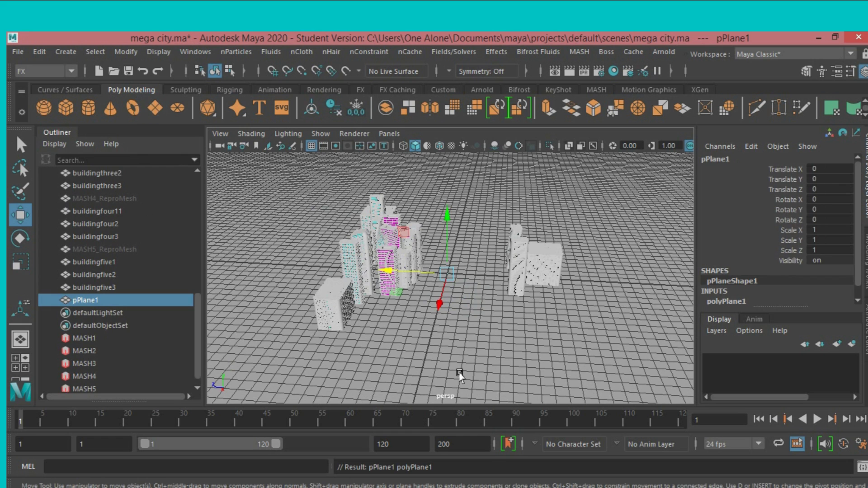
{"action": "key", "text": "r"}
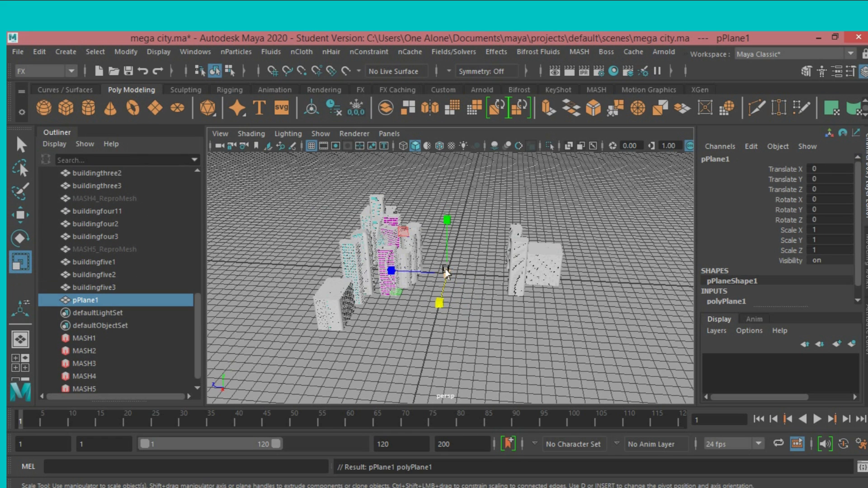
{"action": "left_click_drag", "start_coordinate": [446, 273], "coordinate": [761, 360]}
{"action": "scroll", "coordinate": [801, 280], "scroll_direction": "down", "scroll_amount": 1}
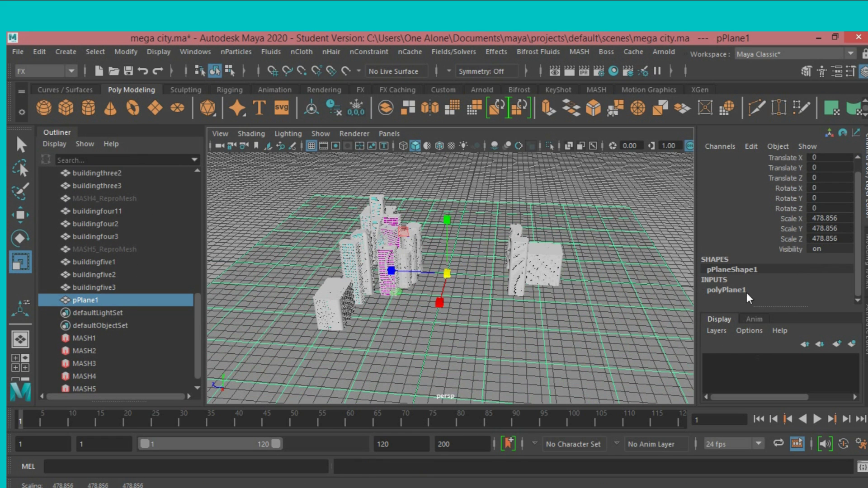
- Set polyPlane1's subdivisions width and height to 1
{"action": "left_click", "coordinate": [744, 292]}
{"action": "left_click_drag", "start_coordinate": [818, 268], "coordinate": [823, 279]}
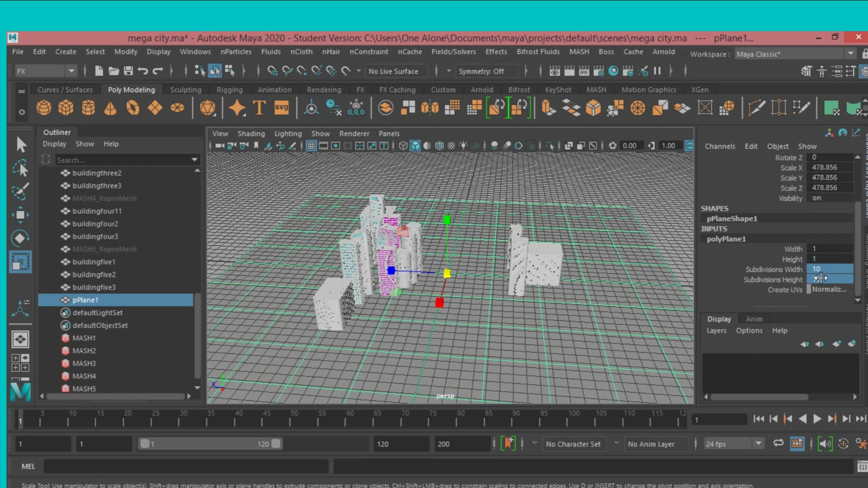
{"action": "type", "text": "1"}
{"action": "key", "text": "Return"}
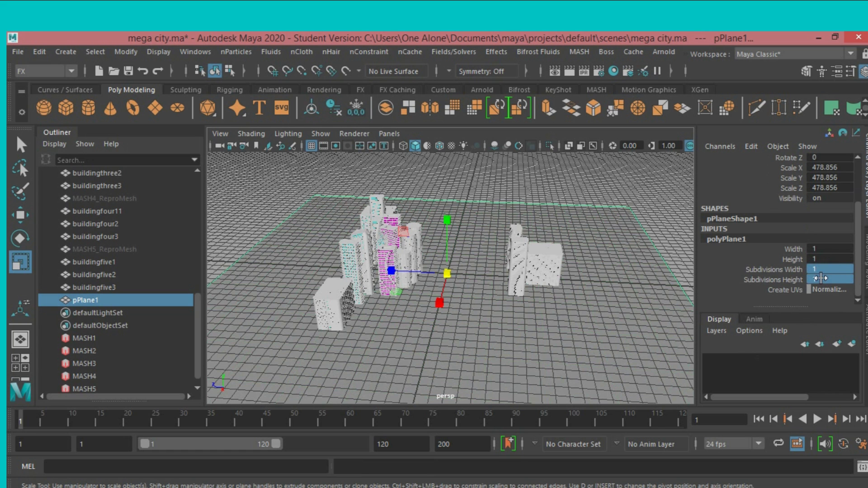
{"action": "scroll", "coordinate": [588, 324], "scroll_direction": "down", "scroll_amount": 2}
{"action": "mouse_move", "coordinate": [594, 321]}
{"action": "left_mouse_down", "text": "alt"}
{"action": "mouse_move", "coordinate": [581, 329]}
{"action": "mouse_move", "coordinate": [500, 326]}
{"action": "mouse_move", "coordinate": [494, 334]}
{"action": "mouse_move", "coordinate": [478, 322]}
{"action": "left_mouse_up", "text": "alt"}
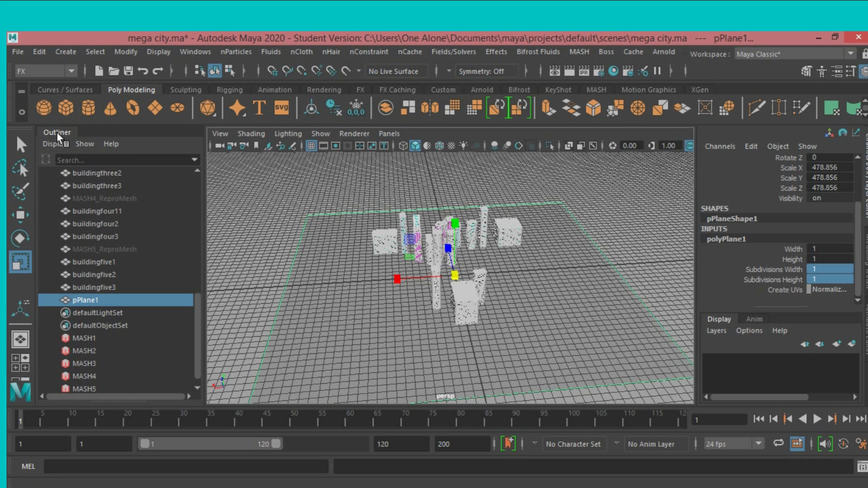
{"action": "mouse_move", "coordinate": [57, 133]}
{"action": "left_mouse_down"}
{"action": "mouse_move", "coordinate": [56, 117]}
{"action": "mouse_move", "coordinate": [78, 117]}
{"action": "mouse_move", "coordinate": [83, 93]}
{"action": "left_mouse_up"}
- Close the floating Outliner and collapse the Channel Box to widen the viewport
{"action": "left_click", "coordinate": [217, 73]}
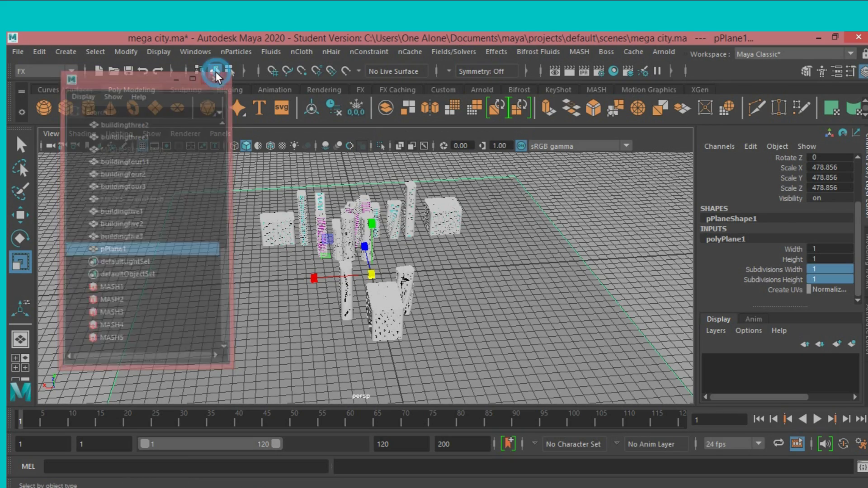
{"action": "mouse_move", "coordinate": [518, 226]}
{"action": "left_mouse_down", "text": "alt"}
{"action": "mouse_move", "coordinate": [510, 226]}
{"action": "mouse_move", "coordinate": [518, 226]}
{"action": "left_mouse_up", "text": "alt"}
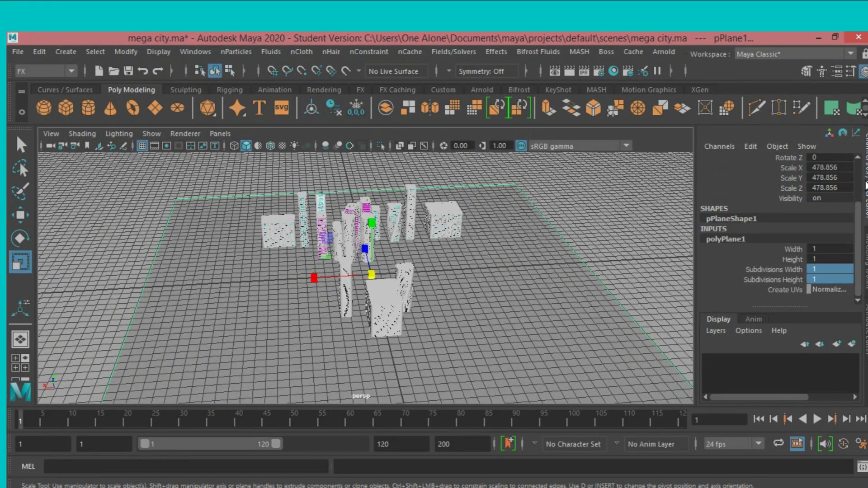
{"action": "left_click", "coordinate": [864, 177]}
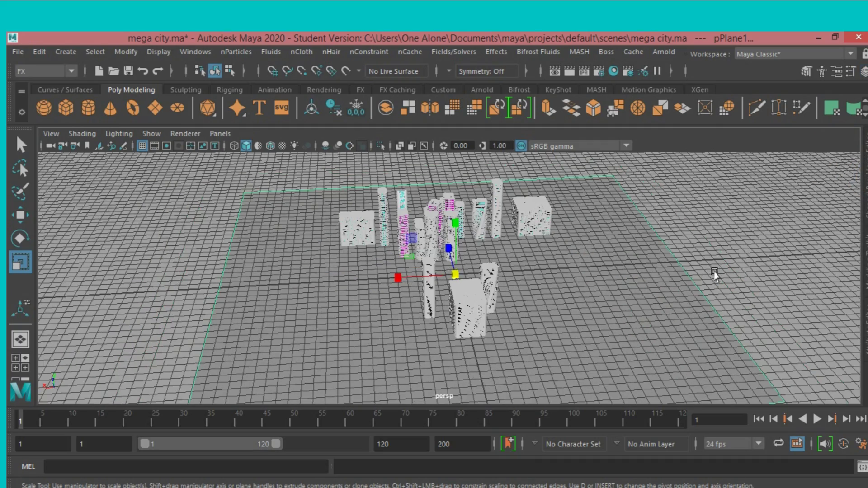
{"action": "right_click_drag", "start_coordinate": [713, 271], "coordinate": [688, 262], "text": "alt"}
{"action": "left_click_drag", "start_coordinate": [687, 262], "coordinate": [412, 273], "text": "alt"}
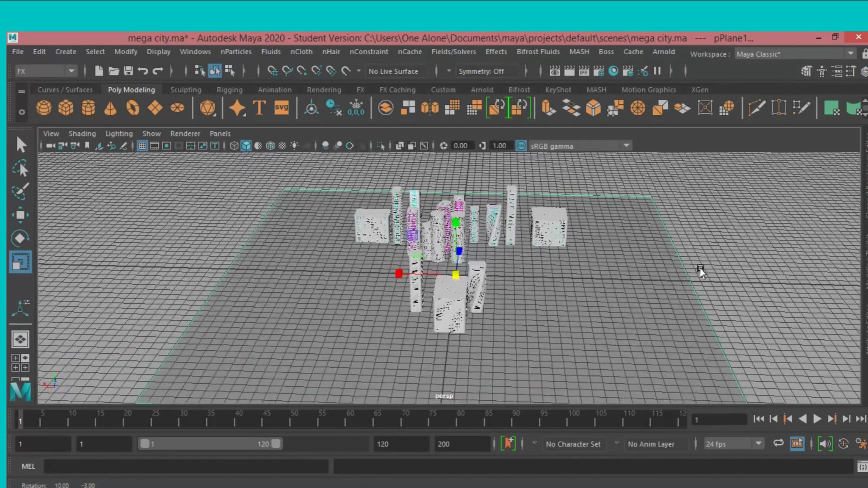
- Toggle wireframe-on-shaded on and back off, and hide the viewport grid
{"action": "left_click", "coordinate": [234, 146]}
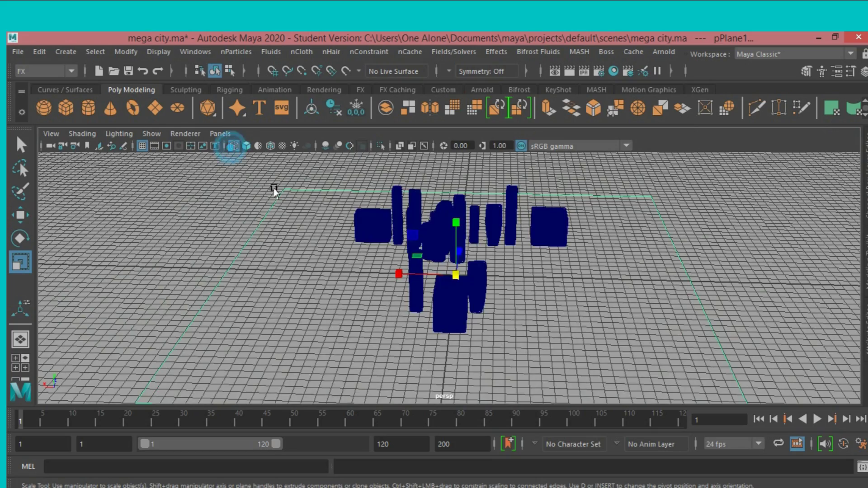
{"action": "mouse_move", "coordinate": [273, 188]}
{"action": "left_mouse_down", "text": "alt"}
{"action": "mouse_move", "coordinate": [321, 213]}
{"action": "mouse_move", "coordinate": [331, 207]}
{"action": "left_mouse_up", "text": "alt"}
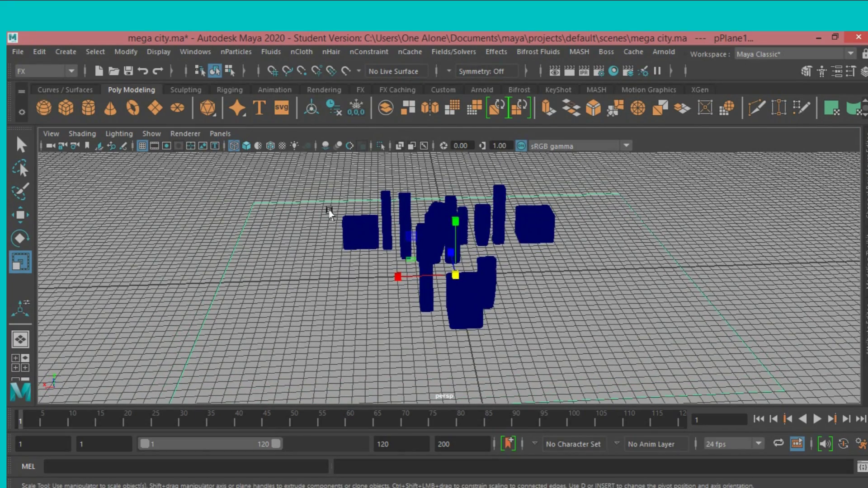
{"action": "left_click", "coordinate": [233, 146]}
{"action": "left_click", "coordinate": [146, 148]}
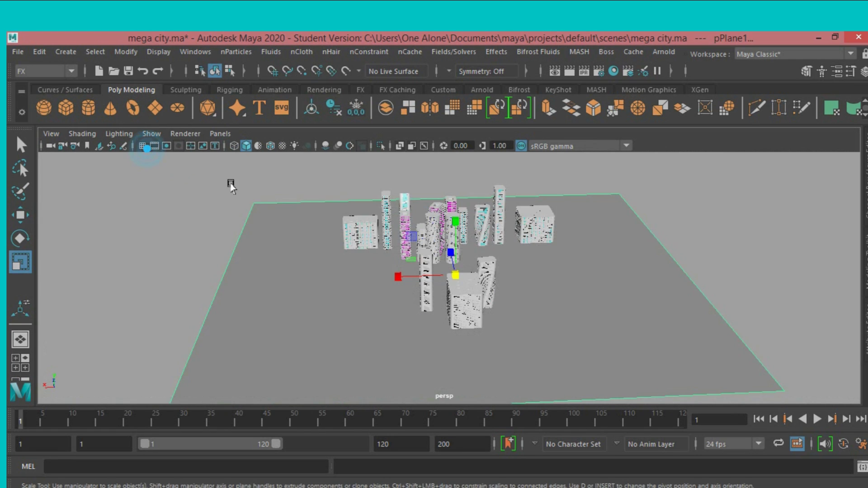
{"action": "mouse_move", "coordinate": [231, 184]}
{"action": "left_mouse_down", "text": "alt"}
{"action": "mouse_move", "coordinate": [238, 194]}
{"action": "mouse_move", "coordinate": [305, 209]}
{"action": "mouse_move", "coordinate": [300, 158]}
{"action": "mouse_move", "coordinate": [296, 181]}
{"action": "mouse_move", "coordinate": [310, 188]}
{"action": "left_mouse_up", "text": "alt"}
{"action": "middle_click_drag", "start_coordinate": [310, 188], "coordinate": [316, 197], "text": "alt"}
{"action": "mouse_move", "coordinate": [316, 197]}
{"action": "left_mouse_down", "text": "alt"}
{"action": "mouse_move", "coordinate": [270, 199]}
{"action": "mouse_move", "coordinate": [401, 194]}
{"action": "mouse_move", "coordinate": [445, 155]}
{"action": "mouse_move", "coordinate": [442, 146]}
{"action": "mouse_move", "coordinate": [452, 149]}
{"action": "mouse_move", "coordinate": [423, 459]}
{"action": "left_mouse_up", "text": "alt"}
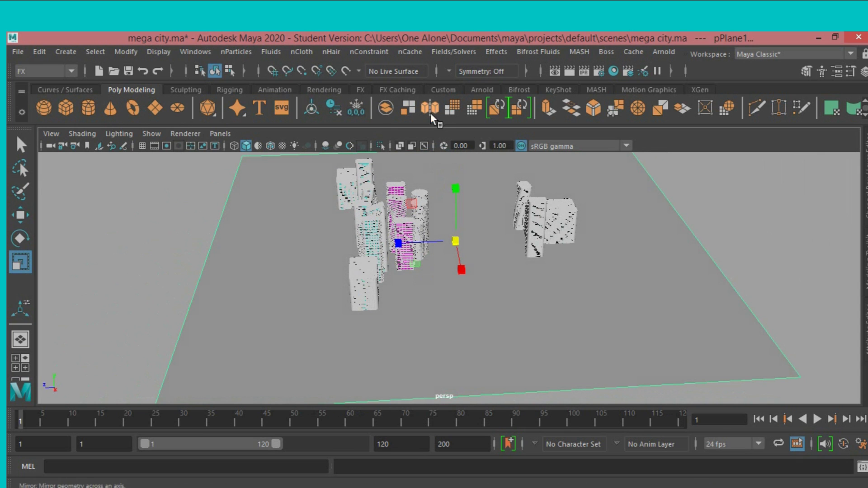
- Switch to the Modeling menu set and reset the Insert Edge Loop tool to defaults
{"action": "left_click", "coordinate": [70, 72]}
{"action": "left_click", "coordinate": [63, 85]}
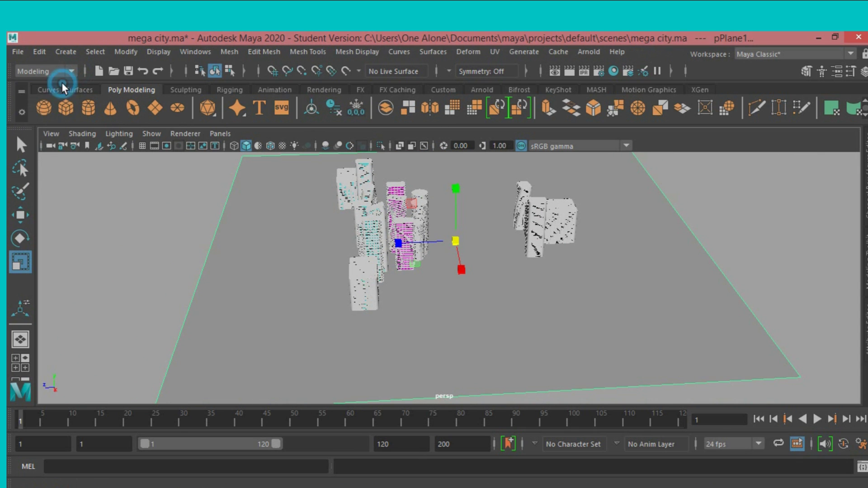
{"action": "left_click", "coordinate": [311, 52]}
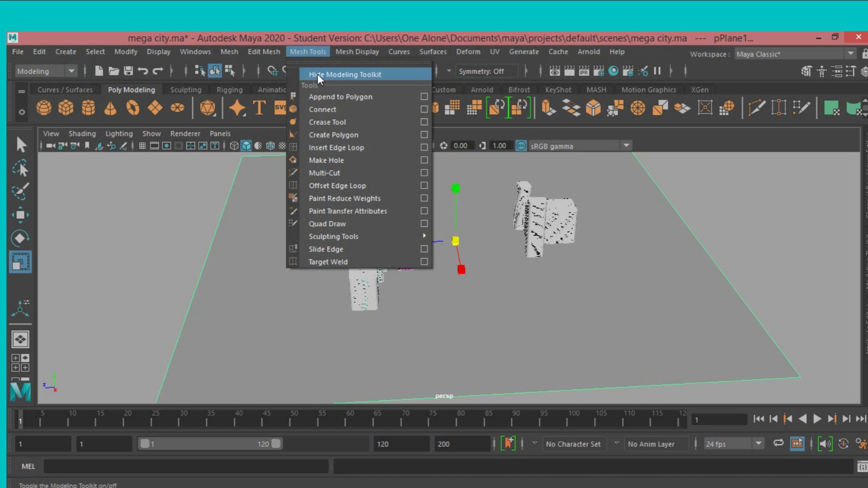
{"action": "left_click", "coordinate": [422, 146]}
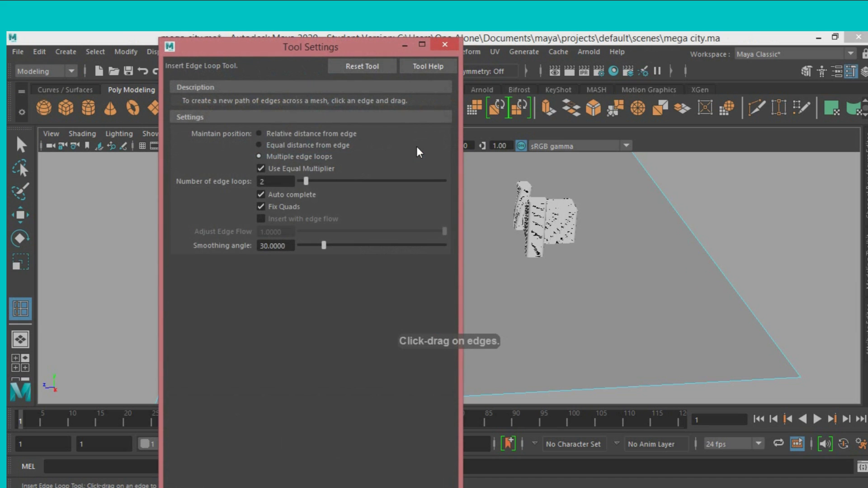
{"action": "left_click", "coordinate": [345, 70]}
{"action": "left_click", "coordinate": [437, 46]}
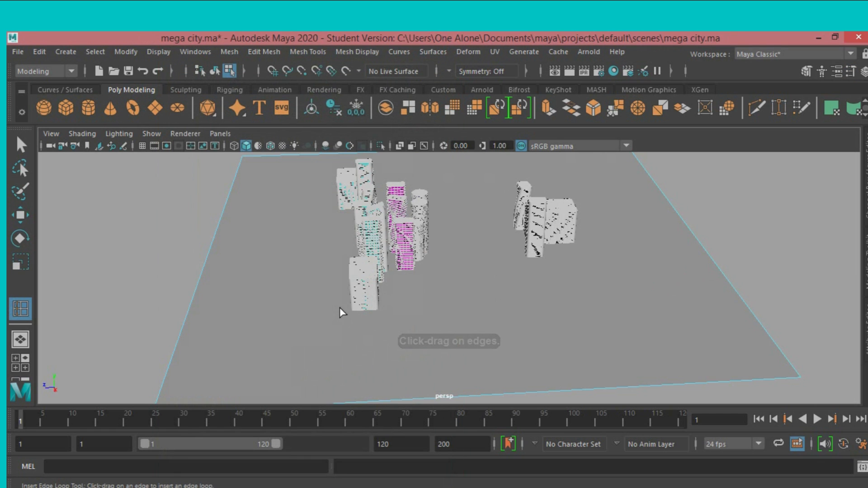
{"action": "scroll", "coordinate": [340, 308], "scroll_direction": "down", "scroll_amount": 3}
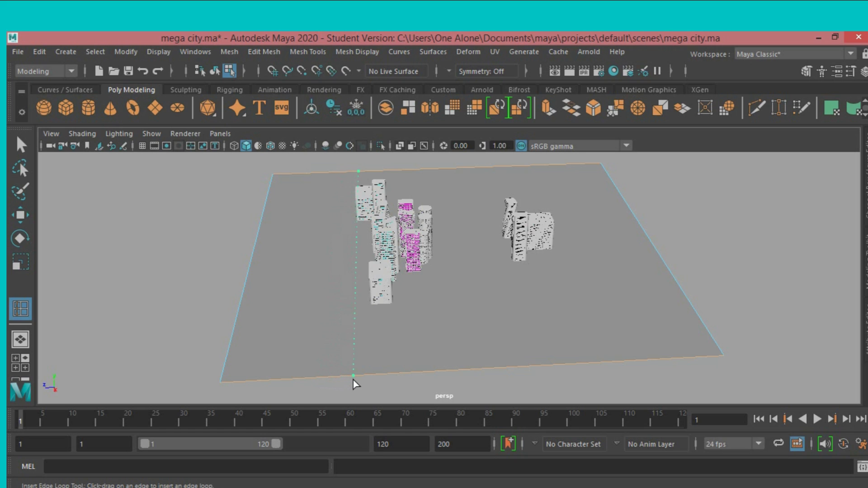
- Insert two lengthwise edge loops across the ground plane
{"action": "left_click", "coordinate": [370, 375]}
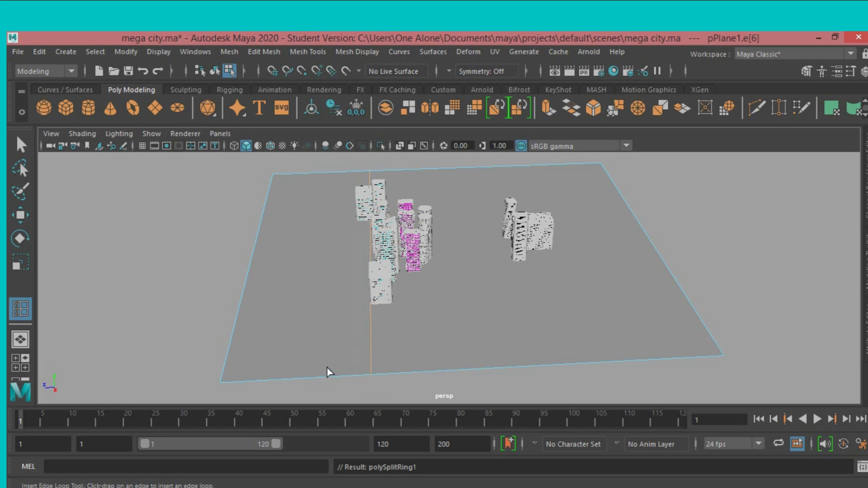
{"action": "left_click_drag", "start_coordinate": [292, 377], "coordinate": [322, 385]}
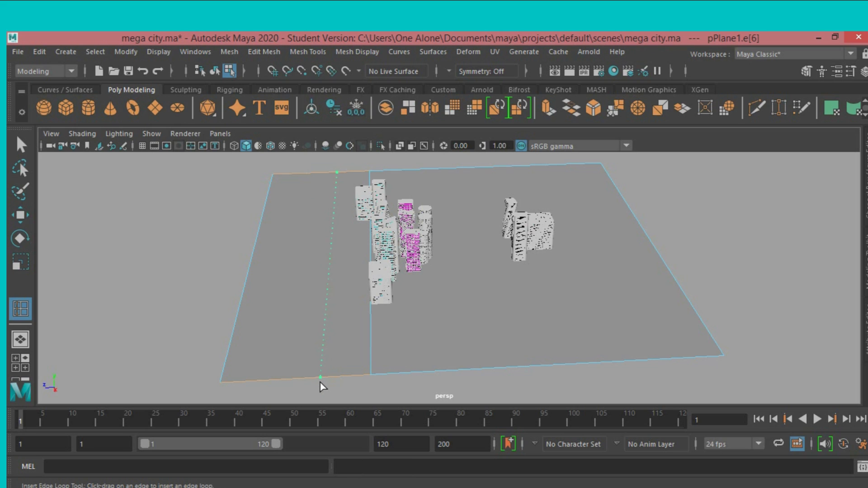
{"action": "left_click_drag", "start_coordinate": [310, 379], "coordinate": [312, 379]}
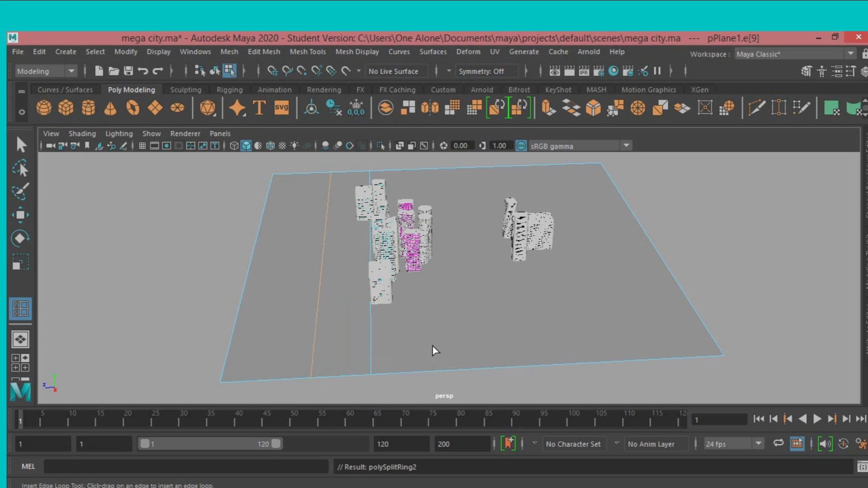
{"action": "left_click_drag", "start_coordinate": [577, 277], "coordinate": [455, 263], "text": "alt"}
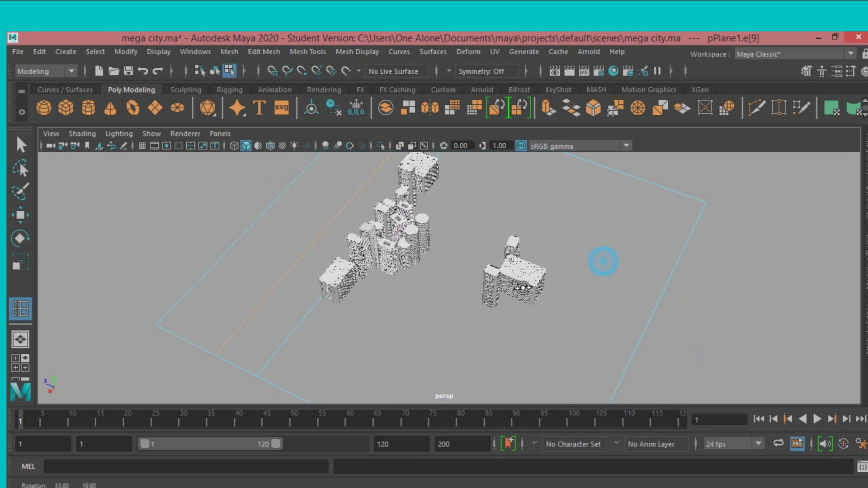
{"action": "scroll", "coordinate": [457, 266], "scroll_direction": "down", "scroll_amount": 2}
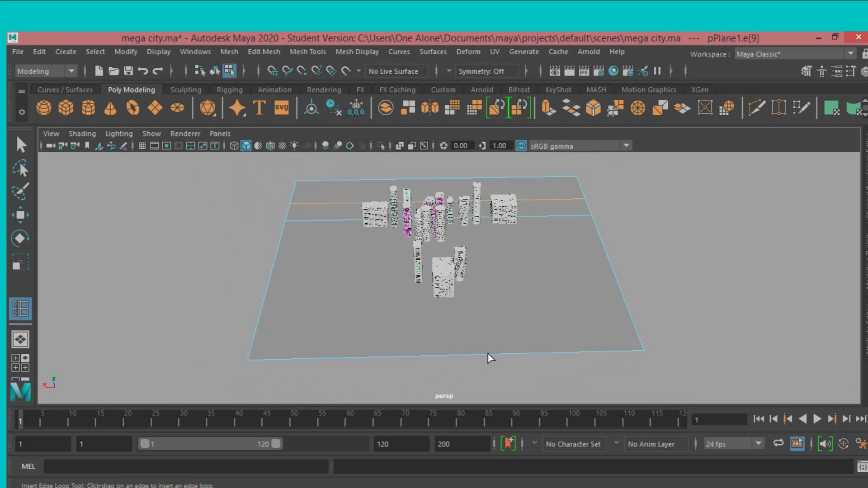
- Add several crosswise edge loops across the plane's width, sliding one into position
{"action": "left_click_drag", "start_coordinate": [488, 355], "coordinate": [498, 352]}
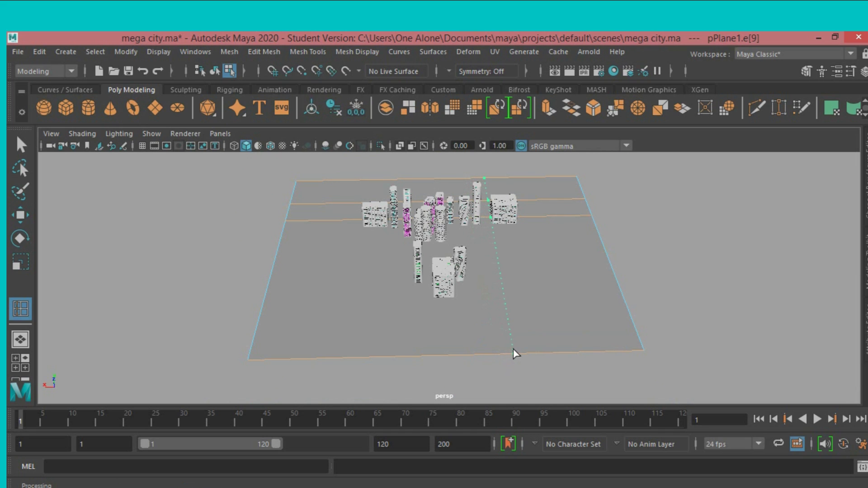
{"action": "mouse_move", "coordinate": [517, 348]}
{"action": "left_mouse_down"}
{"action": "mouse_move", "coordinate": [577, 353]}
{"action": "mouse_move", "coordinate": [580, 346]}
{"action": "left_mouse_up"}
{"action": "left_click_drag", "start_coordinate": [465, 333], "coordinate": [606, 341], "text": "alt"}
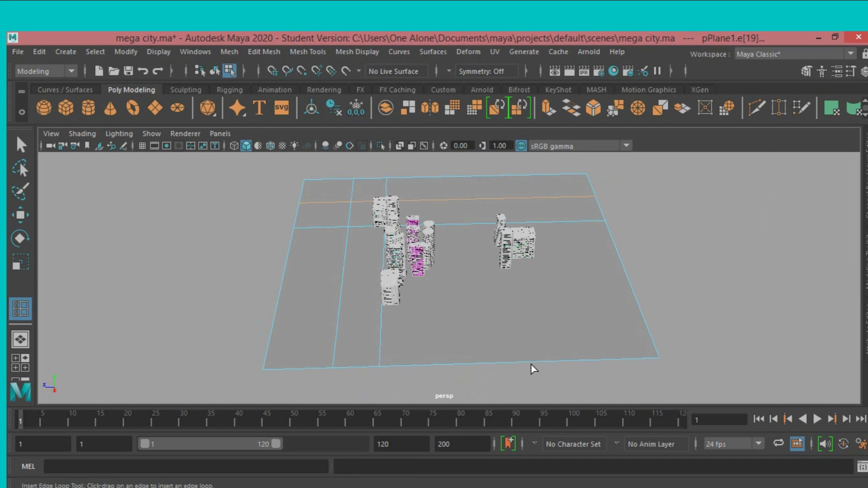
{"action": "left_click_drag", "start_coordinate": [536, 359], "coordinate": [572, 356]}
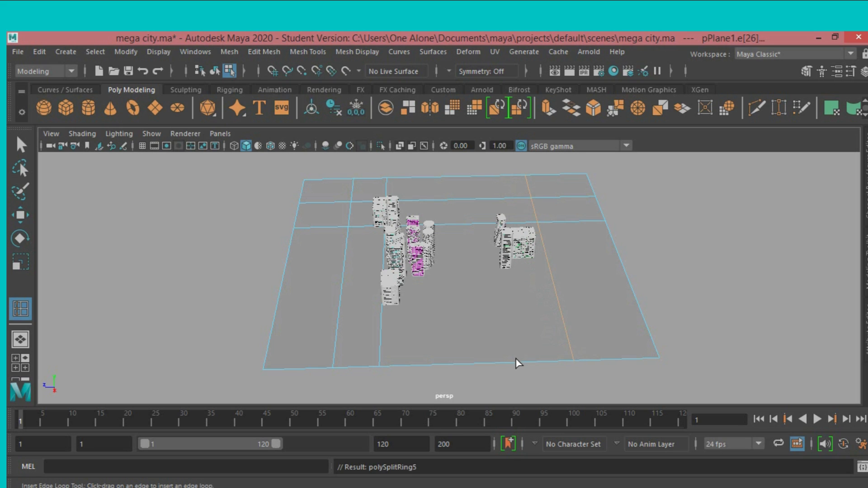
{"action": "left_click_drag", "start_coordinate": [516, 363], "coordinate": [517, 361]}
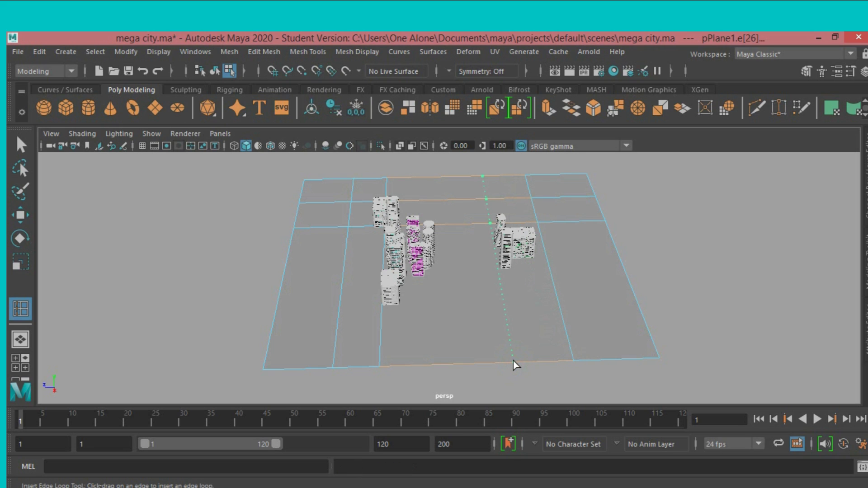
{"action": "left_click_drag", "start_coordinate": [515, 365], "coordinate": [515, 366]}
{"action": "left_click_drag", "start_coordinate": [516, 365], "coordinate": [492, 315], "text": "alt"}
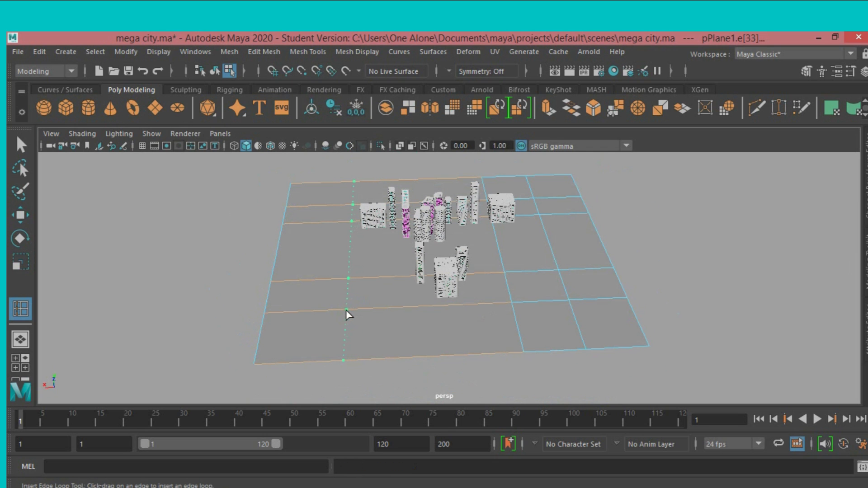
- Add edge loops near the plane's left side and through its middle
{"action": "left_click", "coordinate": [346, 312]}
{"action": "left_click", "coordinate": [392, 311]}
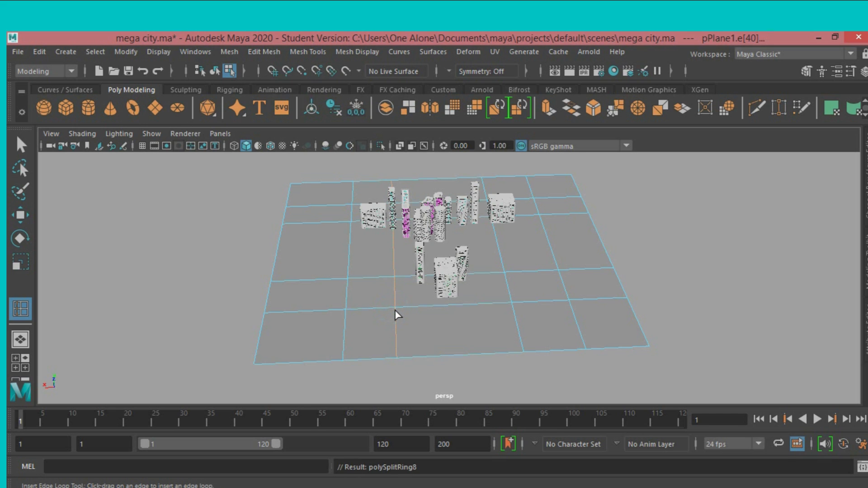
{"action": "left_click", "coordinate": [20, 145]}
{"action": "mouse_move", "coordinate": [405, 255]}
{"action": "left_mouse_down", "text": "alt"}
{"action": "mouse_move", "coordinate": [540, 251]}
{"action": "mouse_move", "coordinate": [551, 270]}
{"action": "mouse_move", "coordinate": [543, 265]}
{"action": "left_mouse_up", "text": "alt"}
{"action": "right_click_drag", "start_coordinate": [543, 266], "coordinate": [544, 257], "text": "alt"}
{"action": "left_click_drag", "start_coordinate": [543, 258], "coordinate": [542, 271], "text": "alt"}
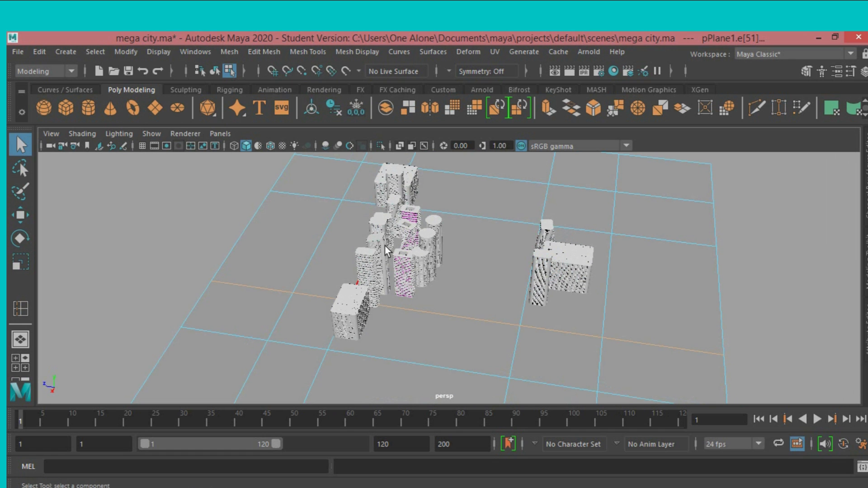
- Select the ground plane as an object and hide the Modeling Toolkit
{"action": "left_click", "coordinate": [808, 71]}
{"action": "left_click", "coordinate": [723, 175]}
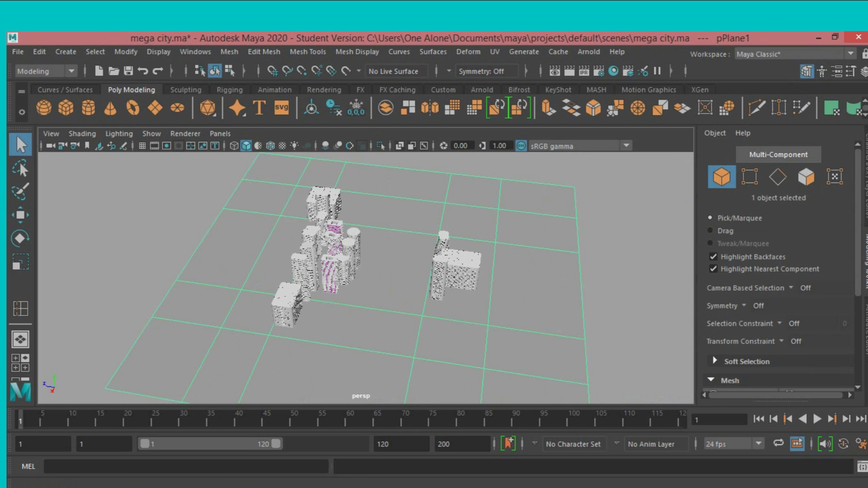
{"action": "left_click", "coordinate": [808, 71]}
{"action": "mouse_move", "coordinate": [644, 258]}
{"action": "left_mouse_down", "text": "alt"}
{"action": "mouse_move", "coordinate": [658, 249]}
{"action": "mouse_move", "coordinate": [661, 268]}
{"action": "mouse_move", "coordinate": [625, 257]}
{"action": "left_mouse_up", "text": "alt"}
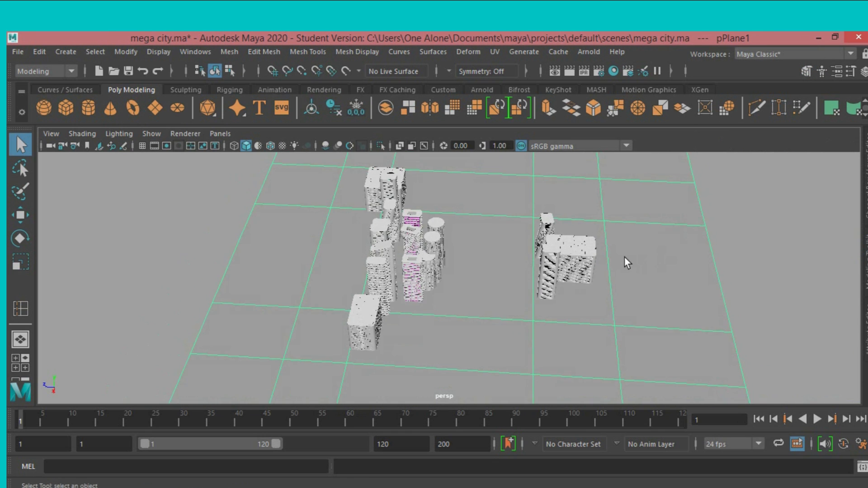
- Turn on Wireframe on Shaded and move buildingfour11 far left of the cluster
{"action": "left_click", "coordinate": [591, 251]}
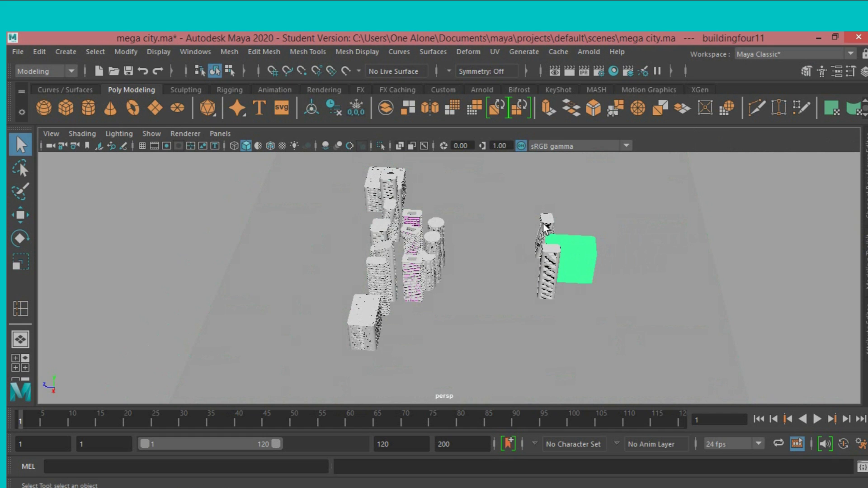
{"action": "left_click", "coordinate": [269, 144]}
{"action": "left_click_drag", "start_coordinate": [308, 181], "coordinate": [344, 197], "text": "alt"}
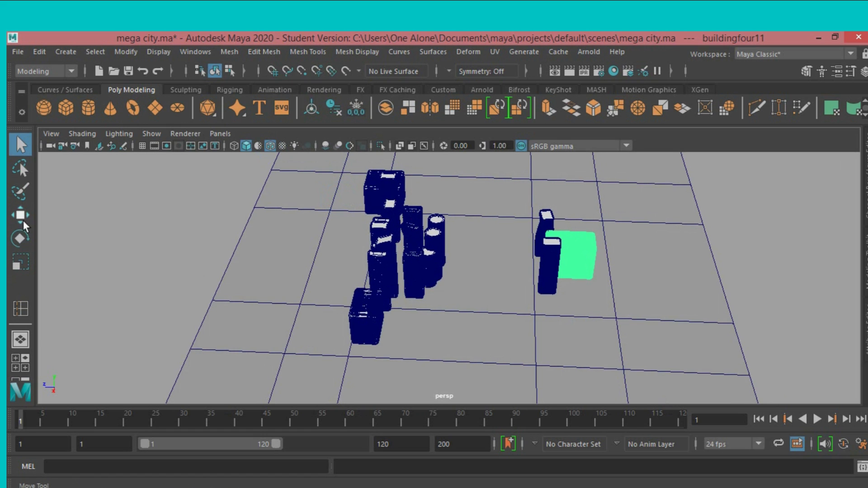
{"action": "key", "text": "w"}
{"action": "left_click_drag", "start_coordinate": [502, 267], "coordinate": [221, 304]}
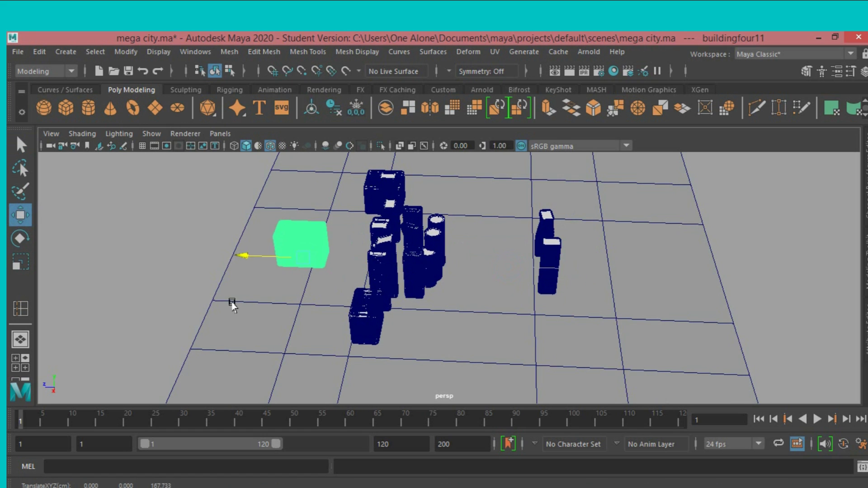
{"action": "left_click_drag", "start_coordinate": [281, 304], "coordinate": [315, 287], "text": "alt"}
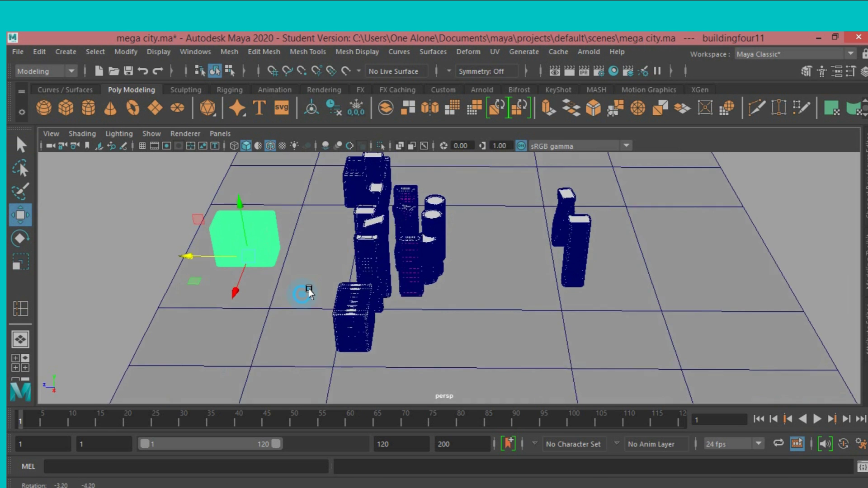
{"action": "middle_click_drag", "start_coordinate": [315, 288], "coordinate": [380, 282], "text": "alt"}
{"action": "left_click_drag", "start_coordinate": [358, 298], "coordinate": [373, 285], "text": "alt"}
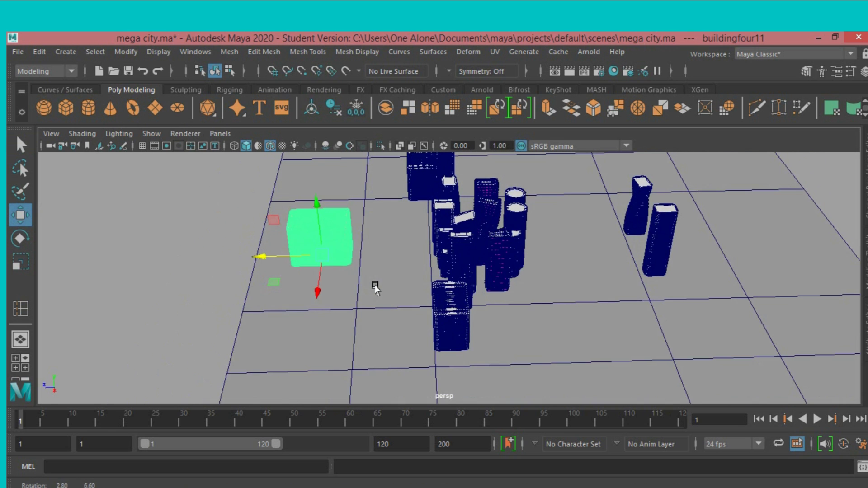
{"action": "mouse_move", "coordinate": [379, 247]}
{"action": "left_mouse_down", "text": "alt"}
{"action": "mouse_move", "coordinate": [306, 267]}
{"action": "mouse_move", "coordinate": [332, 237]}
{"action": "mouse_move", "coordinate": [348, 235]}
{"action": "mouse_move", "coordinate": [388, 294]}
{"action": "mouse_move", "coordinate": [397, 287]}
{"action": "left_mouse_up", "text": "alt"}
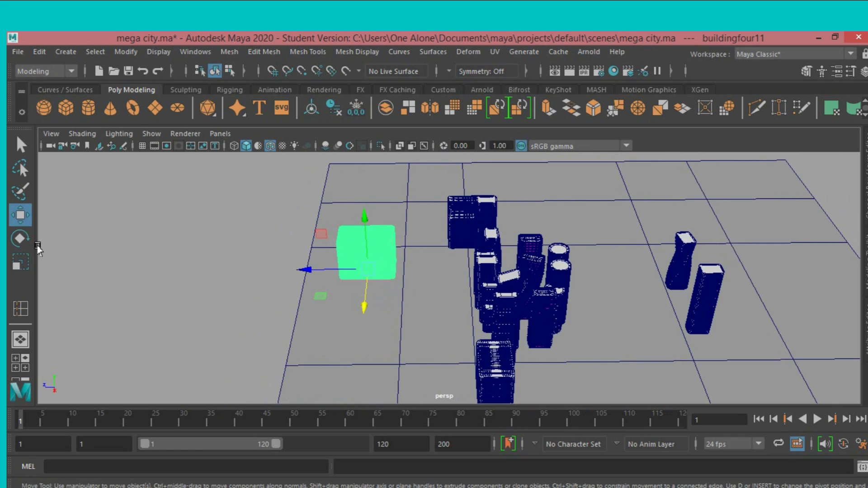
- Rotate buildingfour11 to 90 degrees on Y
{"action": "left_click", "coordinate": [16, 241]}
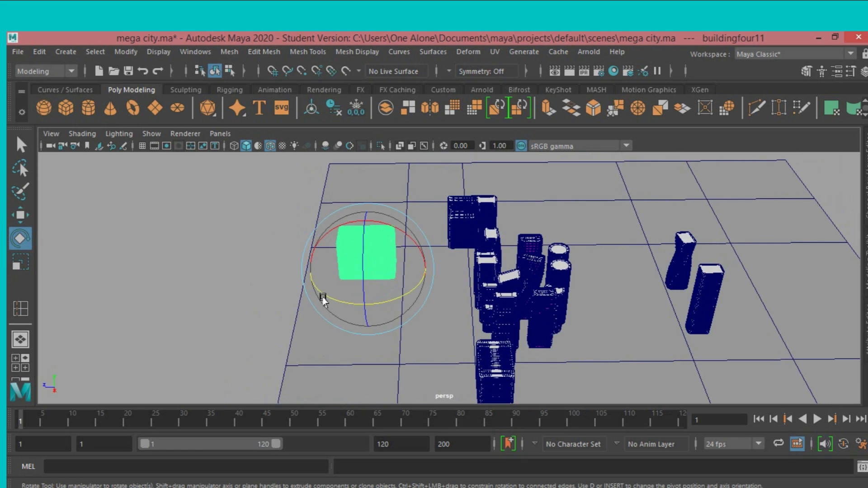
{"action": "left_click_drag", "start_coordinate": [407, 291], "coordinate": [325, 301]}
{"action": "left_click", "coordinate": [863, 71]}
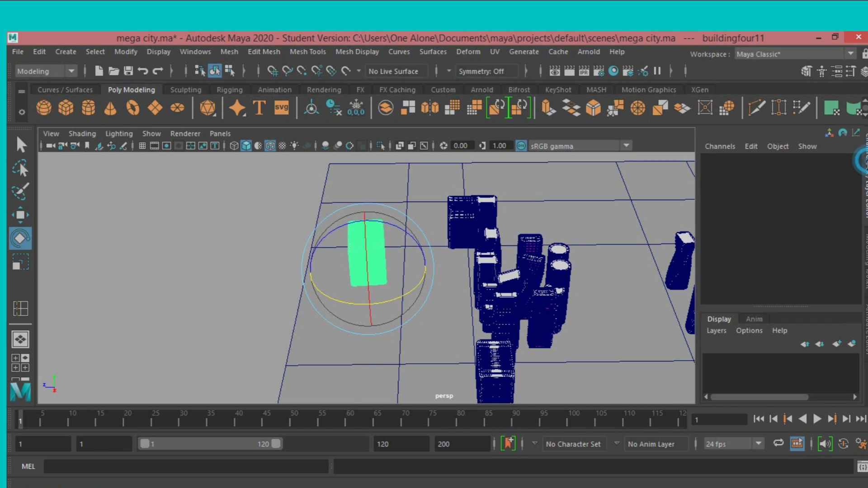
{"action": "double_click", "coordinate": [844, 208]}
{"action": "type", "text": "90"}
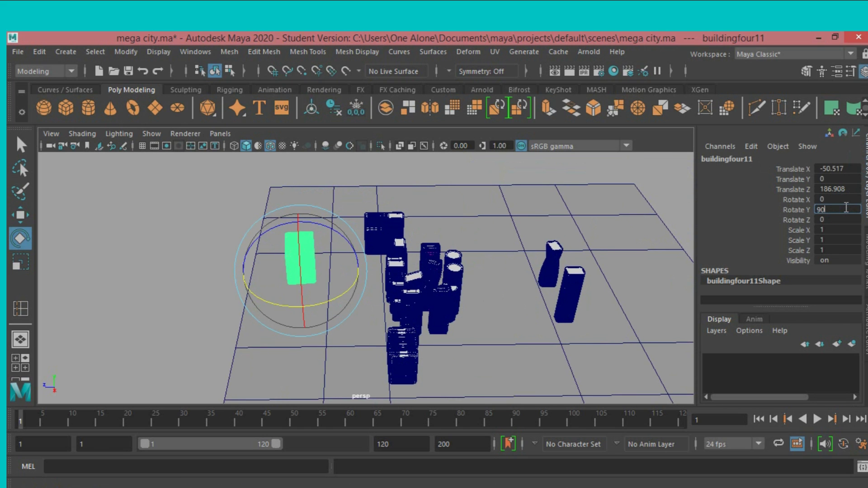
{"action": "key", "text": "Return"}
- Slide buildingfour11 along Z into its grid block at X -50.517, Z 171.421
{"action": "left_click", "coordinate": [21, 145]}
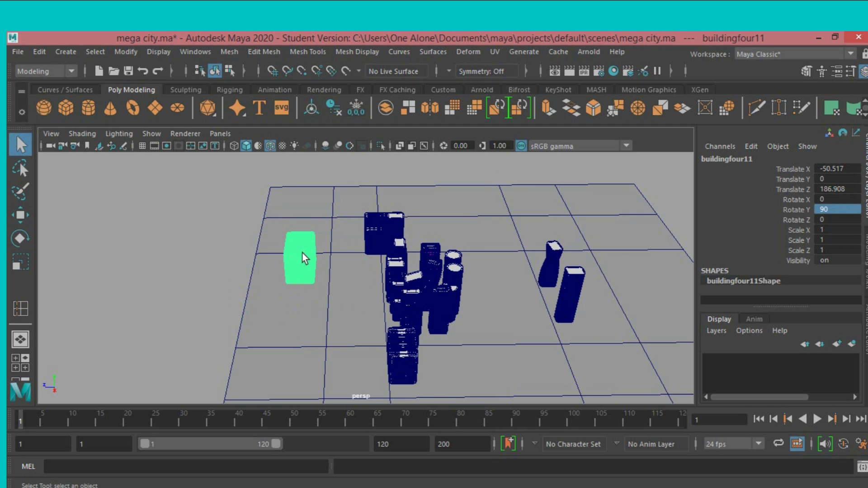
{"action": "left_click_drag", "start_coordinate": [302, 253], "coordinate": [362, 274], "text": "alt"}
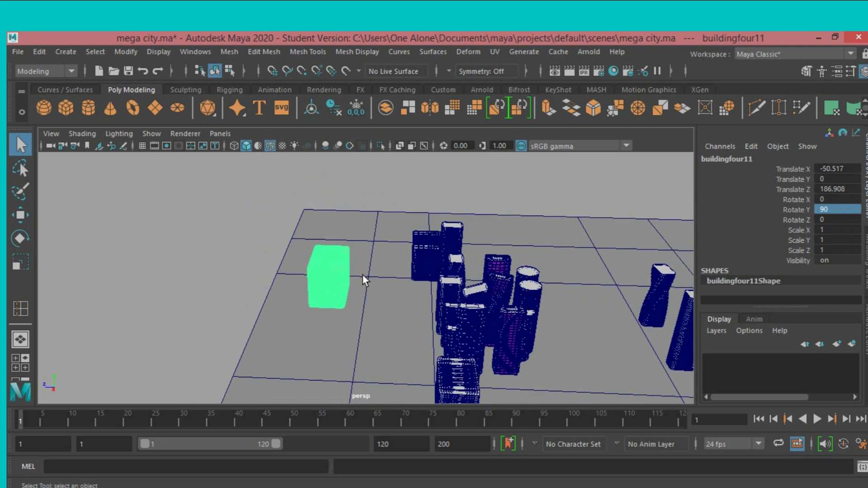
{"action": "middle_click_drag", "start_coordinate": [363, 274], "coordinate": [395, 270], "text": "alt"}
{"action": "left_click_drag", "start_coordinate": [395, 269], "coordinate": [396, 274], "text": "alt"}
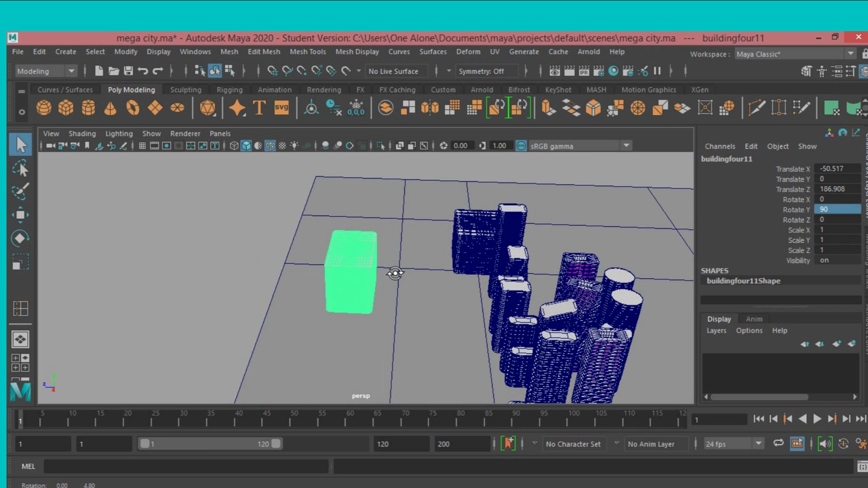
{"action": "left_click", "coordinate": [20, 215]}
{"action": "left_click_drag", "start_coordinate": [288, 284], "coordinate": [307, 296]}
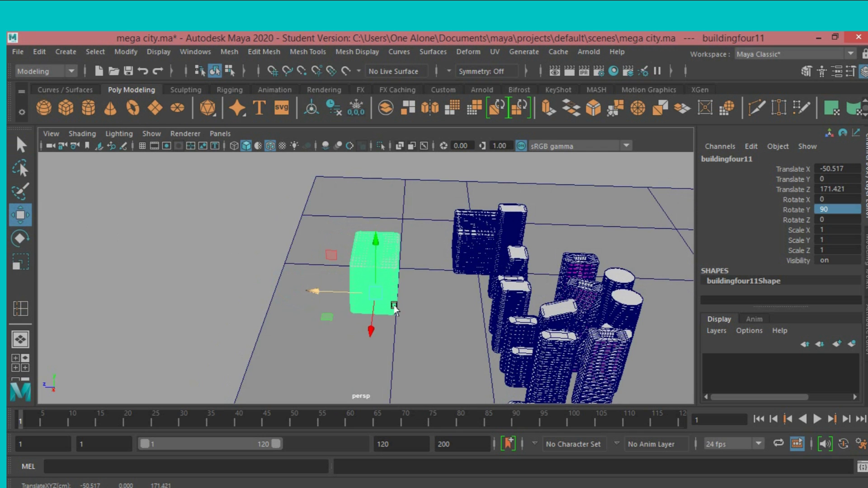
- Turn off the wireframe overlay and reselect the buildingfour11 cube
{"action": "left_click_drag", "start_coordinate": [395, 308], "coordinate": [394, 309], "text": "alt"}
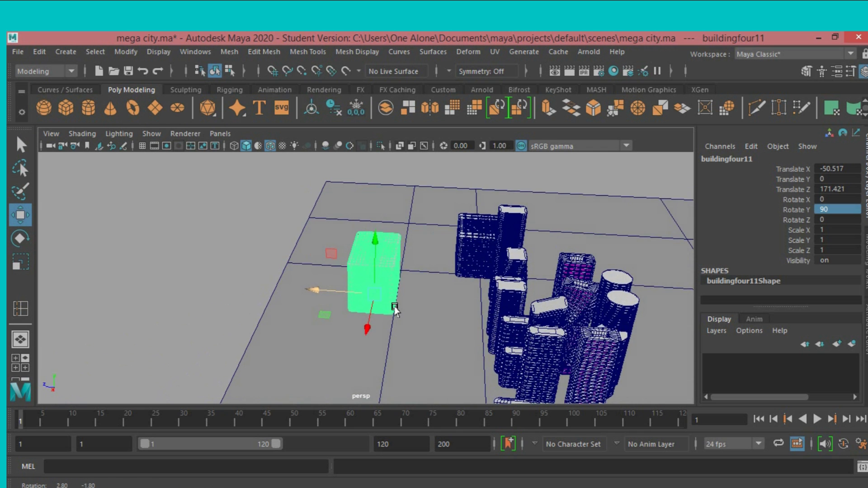
{"action": "scroll", "coordinate": [394, 309], "scroll_direction": "up", "scroll_amount": 1}
{"action": "scroll", "coordinate": [393, 300], "scroll_direction": "up", "scroll_amount": 1}
{"action": "scroll", "coordinate": [409, 296], "scroll_direction": "up", "scroll_amount": 1}
{"action": "scroll", "coordinate": [403, 310], "scroll_direction": "up", "scroll_amount": 1}
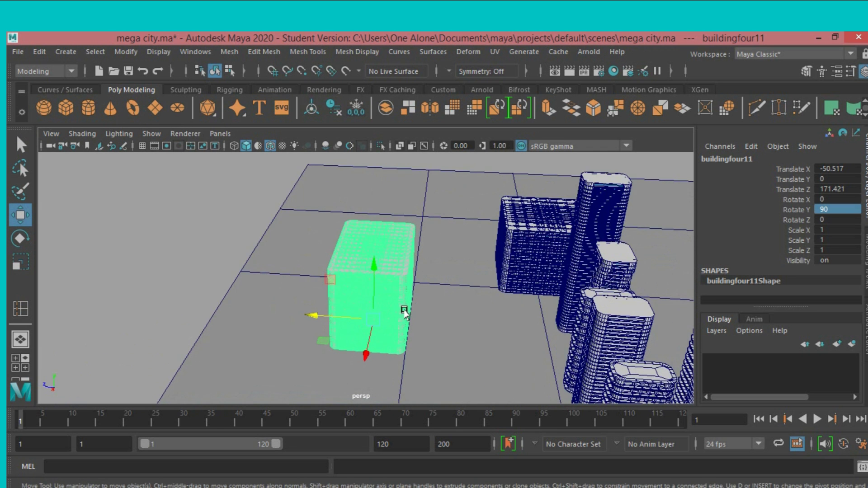
{"action": "middle_click_drag", "start_coordinate": [403, 312], "coordinate": [413, 286], "text": "alt"}
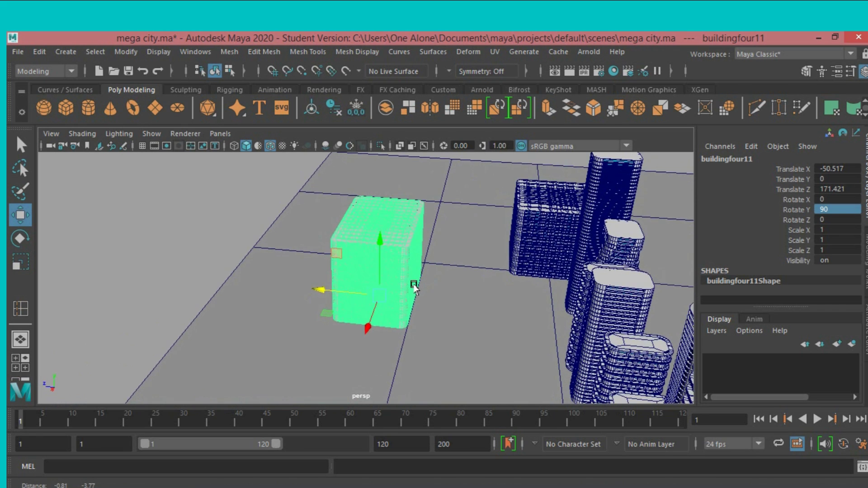
{"action": "mouse_move", "coordinate": [414, 287]}
{"action": "left_mouse_down", "text": "alt"}
{"action": "mouse_move", "coordinate": [449, 277]}
{"action": "mouse_move", "coordinate": [434, 277]}
{"action": "left_mouse_up", "text": "alt"}
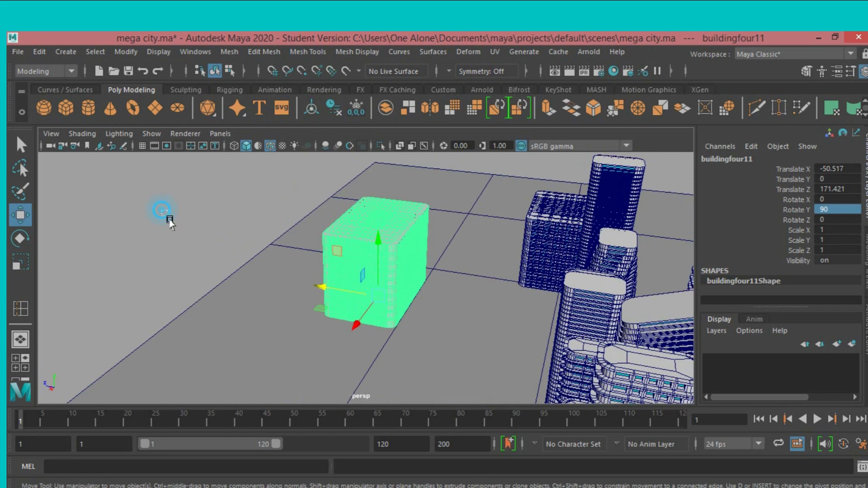
{"action": "left_click", "coordinate": [170, 220]}
{"action": "left_click", "coordinate": [270, 145]}
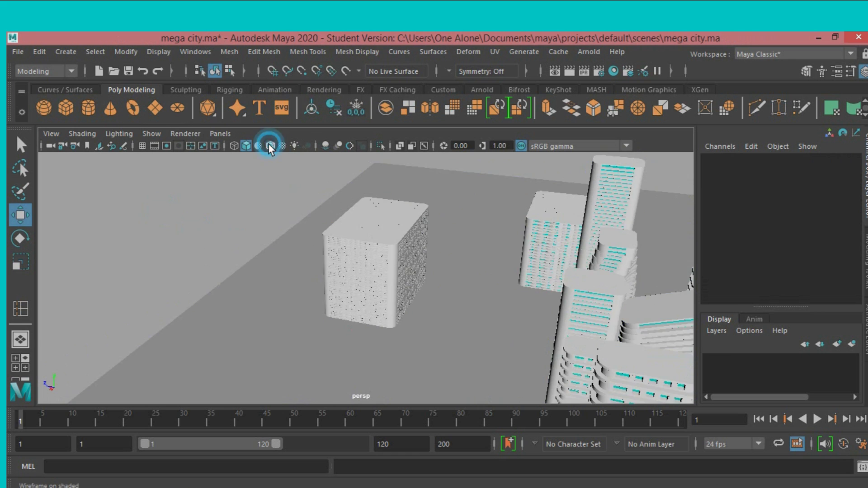
{"action": "mouse_move", "coordinate": [226, 209]}
{"action": "left_mouse_down", "text": "alt"}
{"action": "mouse_move", "coordinate": [237, 212]}
{"action": "mouse_move", "coordinate": [234, 206]}
{"action": "left_mouse_up", "text": "alt"}
{"action": "left_click", "coordinate": [353, 256]}
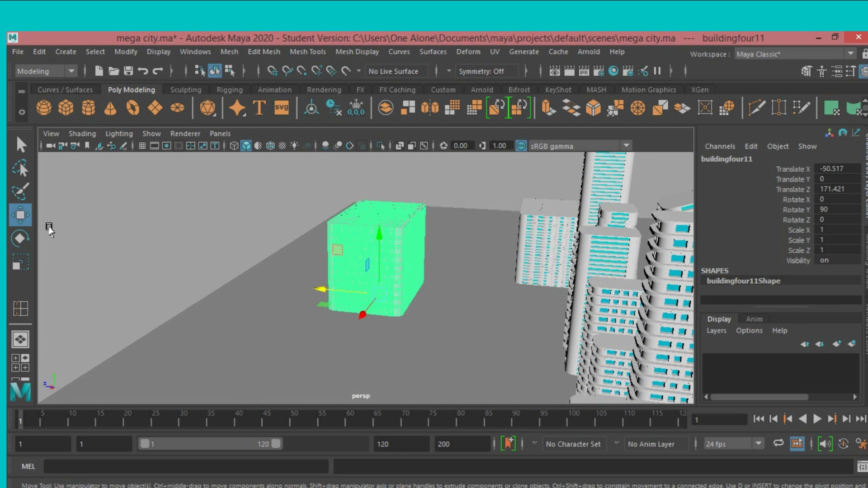
- Scale the cube building about 1.66 times taller along Y
{"action": "key", "text": "r"}
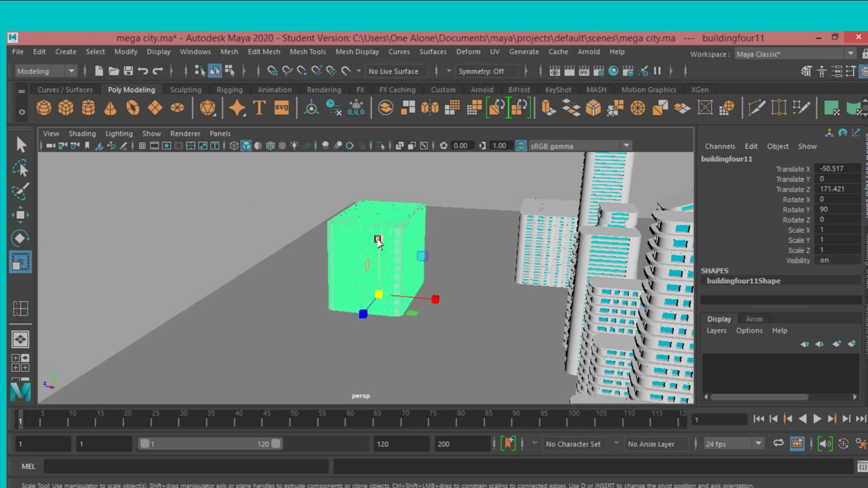
{"action": "left_click_drag", "start_coordinate": [378, 241], "coordinate": [379, 201]}
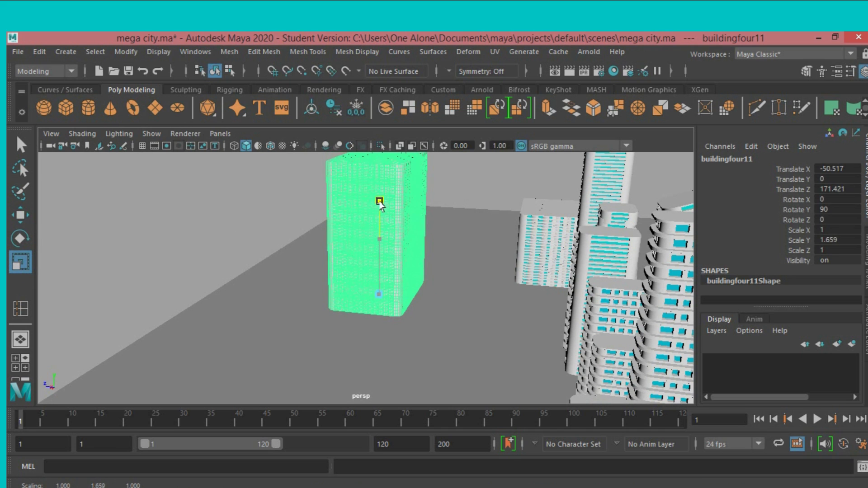
{"action": "mouse_move", "coordinate": [383, 204]}
{"action": "left_mouse_down", "text": "alt"}
{"action": "mouse_move", "coordinate": [459, 210]}
{"action": "mouse_move", "coordinate": [465, 193]}
{"action": "mouse_move", "coordinate": [457, 229]}
{"action": "left_mouse_up", "text": "alt"}
{"action": "left_click", "coordinate": [27, 214]}
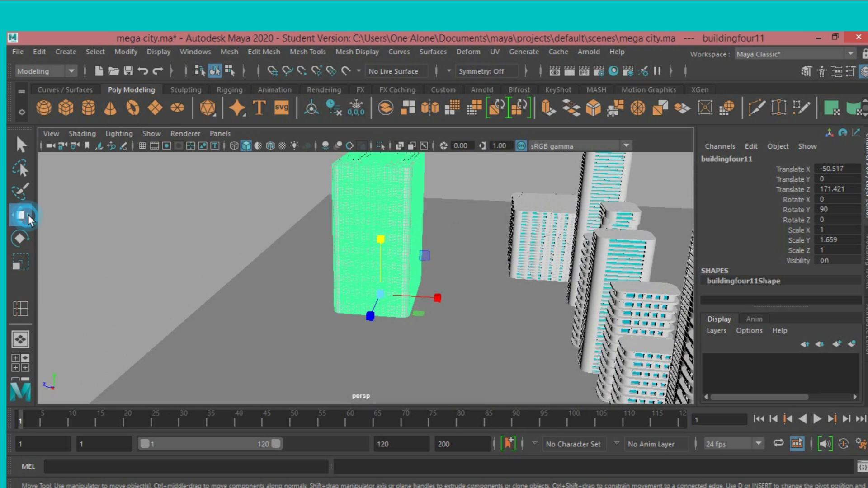
{"action": "mouse_move", "coordinate": [280, 252]}
{"action": "left_mouse_down", "text": "alt"}
{"action": "mouse_move", "coordinate": [286, 232]}
{"action": "mouse_move", "coordinate": [279, 261]}
{"action": "mouse_move", "coordinate": [273, 248]}
{"action": "mouse_move", "coordinate": [262, 254]}
{"action": "mouse_move", "coordinate": [294, 273]}
{"action": "mouse_move", "coordinate": [293, 259]}
{"action": "mouse_move", "coordinate": [252, 265]}
{"action": "mouse_move", "coordinate": [294, 261]}
{"action": "mouse_move", "coordinate": [277, 261]}
{"action": "left_mouse_up", "text": "alt"}
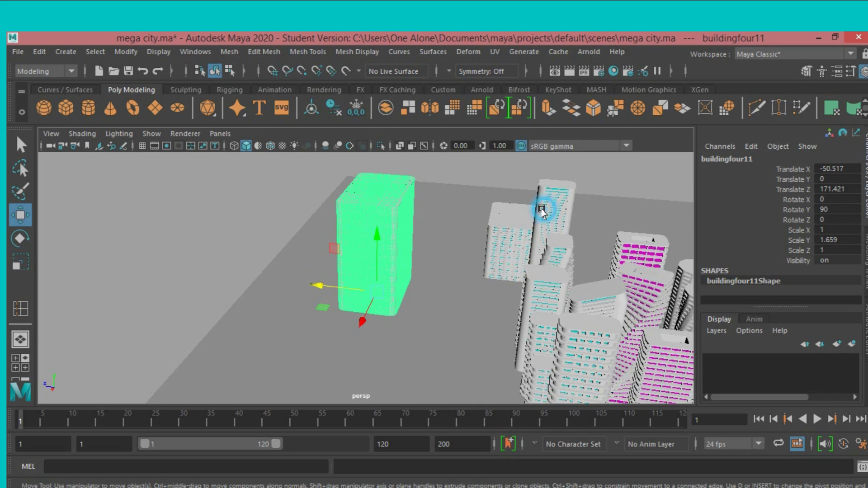
- Select building_type_two3 and slide it toward the cube along Z
{"action": "left_click", "coordinate": [542, 210]}
{"action": "mouse_move", "coordinate": [481, 298]}
{"action": "left_mouse_down"}
{"action": "mouse_move", "coordinate": [369, 328]}
{"action": "mouse_move", "coordinate": [409, 361]}
{"action": "mouse_move", "coordinate": [370, 388]}
{"action": "left_mouse_up"}
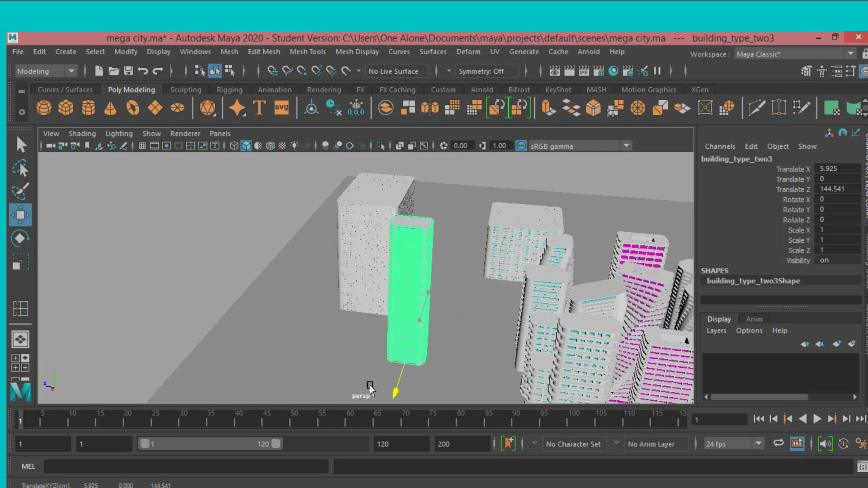
{"action": "left_click_drag", "start_coordinate": [346, 348], "coordinate": [292, 351]}
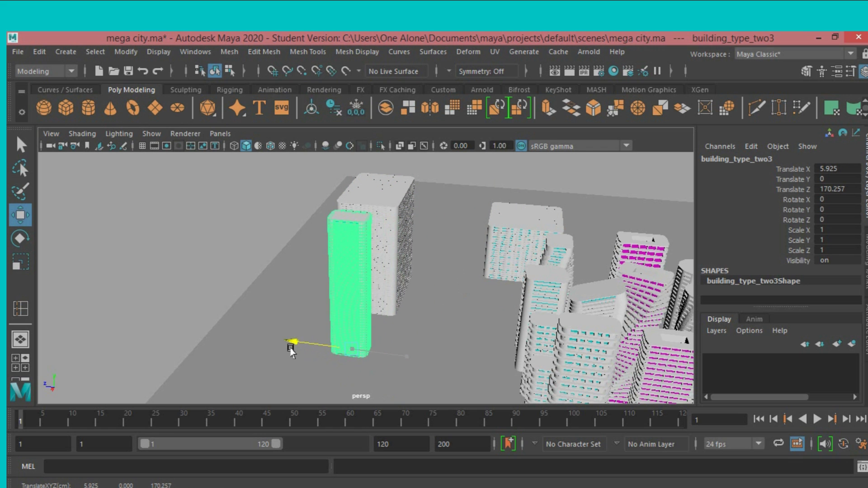
{"action": "mouse_move", "coordinate": [412, 307]}
{"action": "left_mouse_down", "text": "alt"}
{"action": "mouse_move", "coordinate": [403, 307]}
{"action": "mouse_move", "coordinate": [415, 312]}
{"action": "mouse_move", "coordinate": [396, 337]}
{"action": "left_mouse_up", "text": "alt"}
{"action": "left_click", "coordinate": [397, 338]}
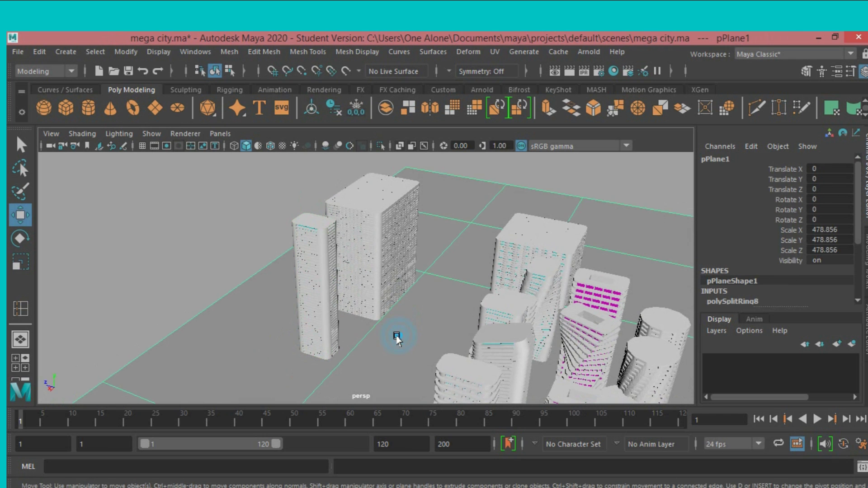
{"action": "left_click", "coordinate": [312, 337]}
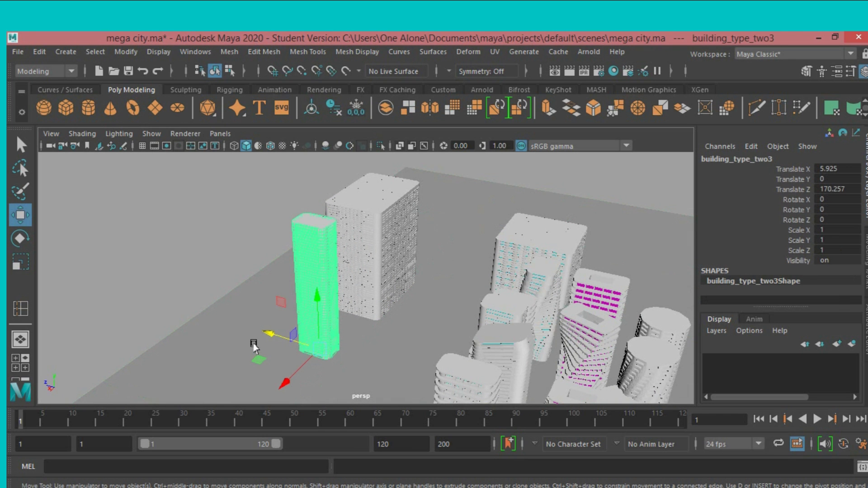
- Turn wireframe back on and place building_type_two3 beside the cube at X -9.494, Z 164.711
{"action": "left_click", "coordinate": [268, 146]}
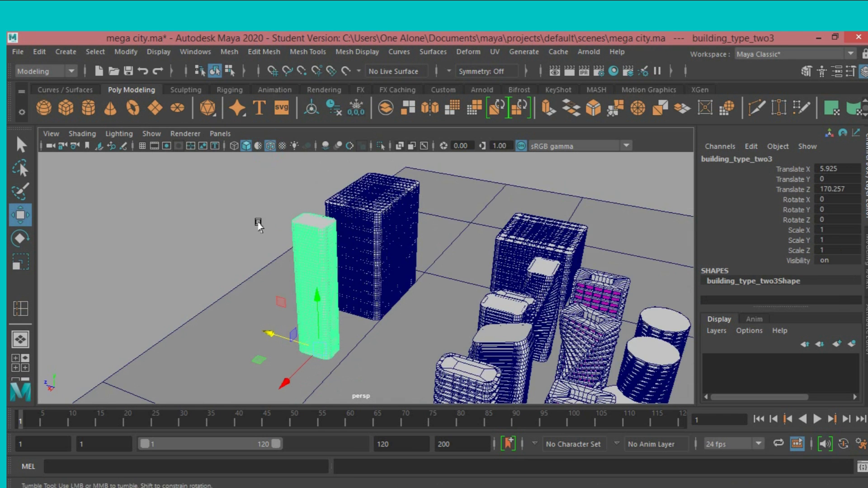
{"action": "left_click_drag", "start_coordinate": [258, 223], "coordinate": [277, 232], "text": "alt"}
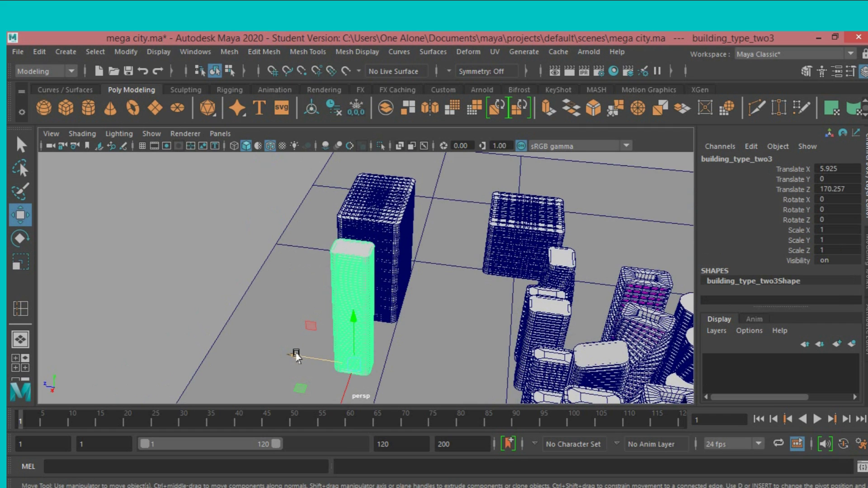
{"action": "left_click_drag", "start_coordinate": [297, 355], "coordinate": [307, 359]}
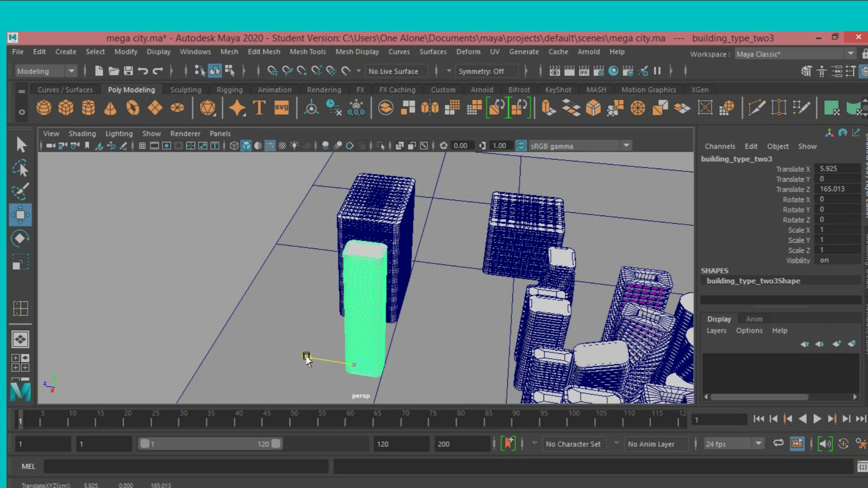
{"action": "mouse_move", "coordinate": [307, 356]}
{"action": "left_mouse_down", "text": "alt"}
{"action": "mouse_move", "coordinate": [329, 311]}
{"action": "mouse_move", "coordinate": [290, 306]}
{"action": "mouse_move", "coordinate": [282, 316]}
{"action": "mouse_move", "coordinate": [271, 292]}
{"action": "mouse_move", "coordinate": [267, 322]}
{"action": "left_mouse_up", "text": "alt"}
{"action": "left_click_drag", "start_coordinate": [216, 364], "coordinate": [247, 358]}
{"action": "mouse_move", "coordinate": [246, 357]}
{"action": "left_mouse_down", "text": "alt"}
{"action": "mouse_move", "coordinate": [231, 340]}
{"action": "mouse_move", "coordinate": [252, 340]}
{"action": "left_mouse_up", "text": "alt"}
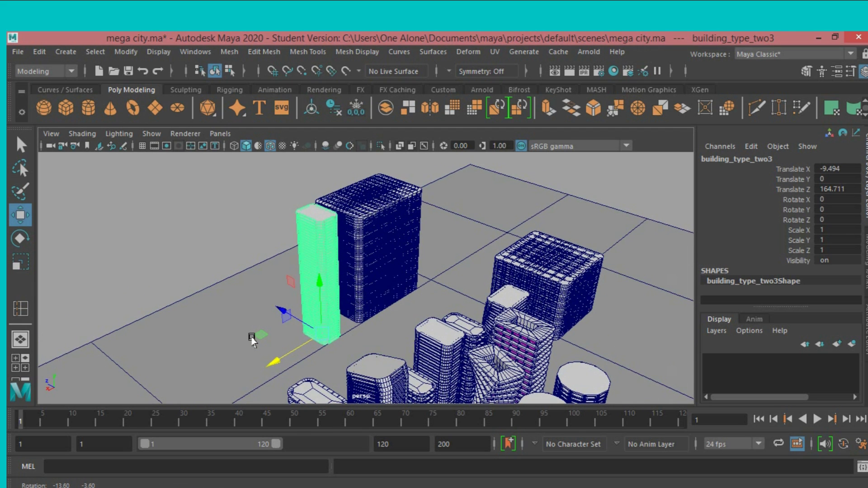
- Move buildingthree1 toward the back of the city, to about Z 163.7, X 7.7
{"action": "left_click", "coordinate": [511, 333]}
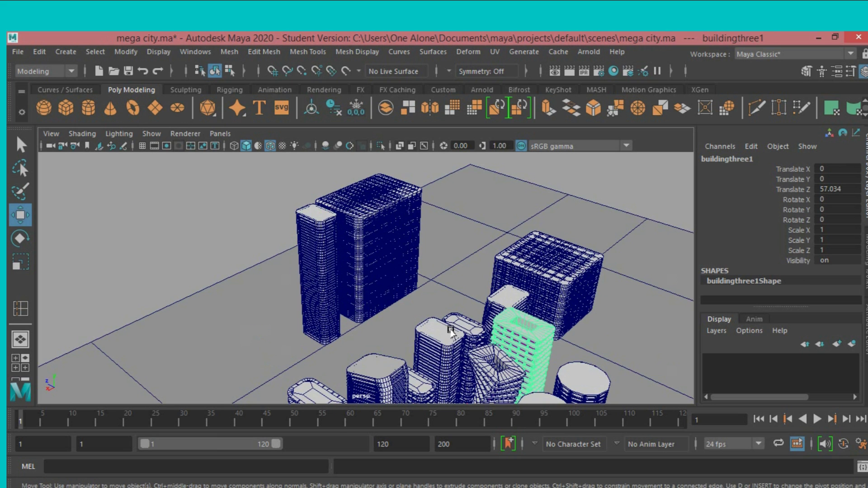
{"action": "scroll", "coordinate": [451, 331], "scroll_direction": "down", "scroll_amount": 3}
{"action": "scroll", "coordinate": [445, 359], "scroll_direction": "down", "scroll_amount": 2}
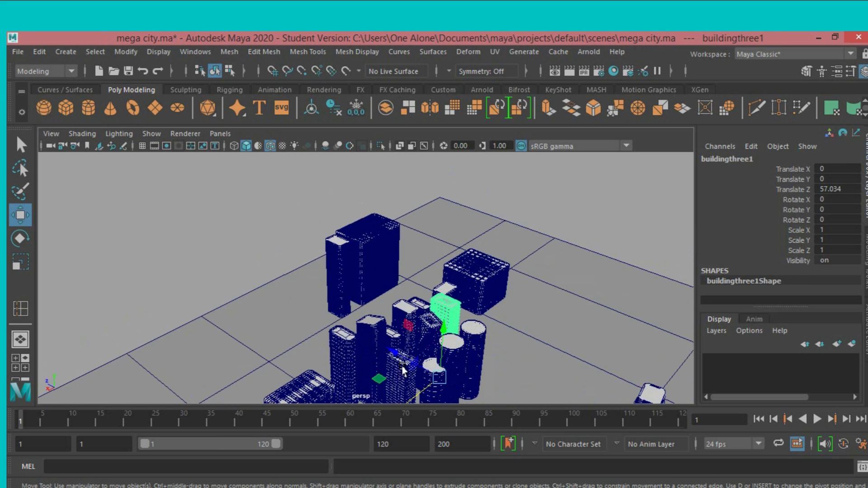
{"action": "mouse_move", "coordinate": [395, 359]}
{"action": "left_mouse_down"}
{"action": "mouse_move", "coordinate": [299, 329]}
{"action": "mouse_move", "coordinate": [295, 320]}
{"action": "mouse_move", "coordinate": [214, 389]}
{"action": "left_mouse_up"}
{"action": "scroll", "coordinate": [295, 320], "scroll_direction": "up", "scroll_amount": 3}
{"action": "mouse_move", "coordinate": [236, 333]}
{"action": "left_mouse_down"}
{"action": "mouse_move", "coordinate": [229, 308]}
{"action": "mouse_move", "coordinate": [232, 316]}
{"action": "left_mouse_up"}
{"action": "mouse_move", "coordinate": [187, 371]}
{"action": "left_mouse_down"}
{"action": "mouse_move", "coordinate": [206, 372]}
{"action": "mouse_move", "coordinate": [272, 337]}
{"action": "mouse_move", "coordinate": [289, 358]}
{"action": "mouse_move", "coordinate": [359, 326]}
{"action": "left_mouse_up"}
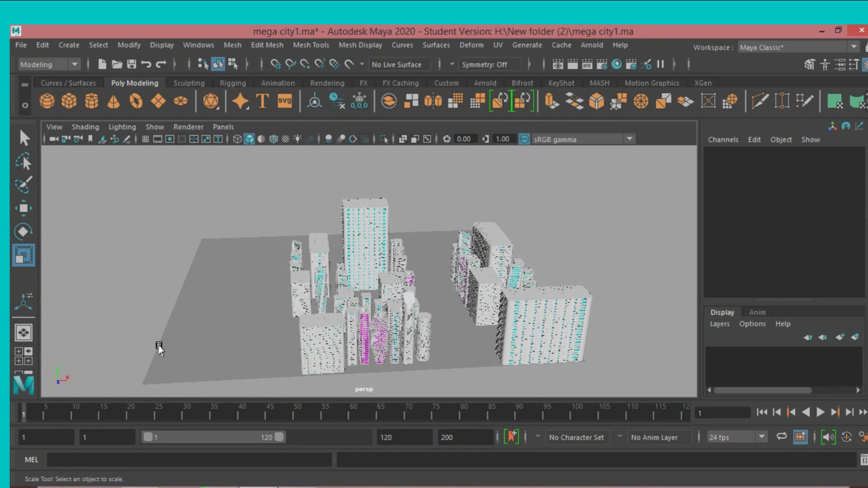
- Switch pPlane1 to face mode and delete a marquee-selected block of ground faces
{"action": "left_click", "coordinate": [165, 349]}
{"action": "left_click_drag", "start_coordinate": [253, 283], "coordinate": [279, 275], "text": "alt"}
{"action": "left_click", "coordinate": [810, 64]}
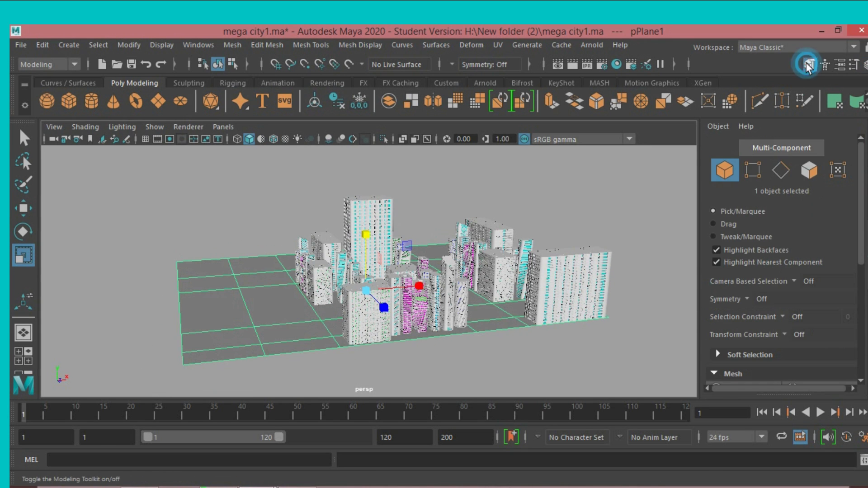
{"action": "left_click", "coordinate": [810, 170]}
{"action": "mouse_move", "coordinate": [441, 271]}
{"action": "left_mouse_down", "text": "alt"}
{"action": "mouse_move", "coordinate": [418, 280]}
{"action": "mouse_move", "coordinate": [426, 271]}
{"action": "left_mouse_up", "text": "alt"}
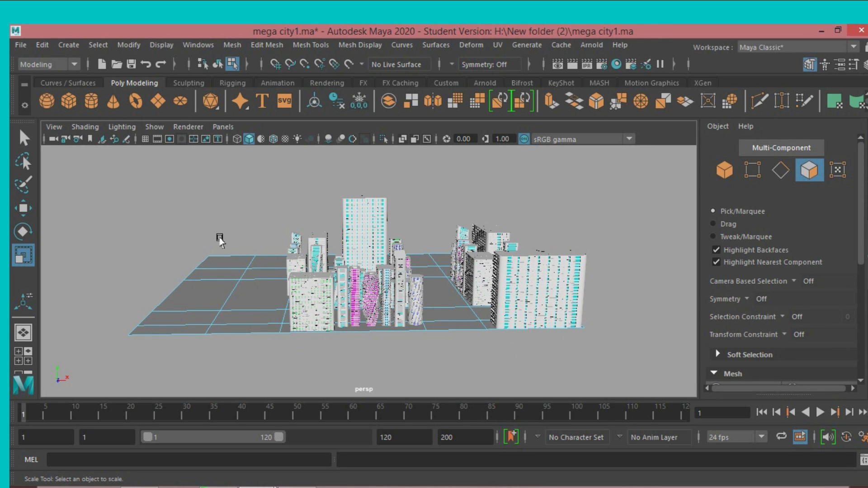
{"action": "left_click_drag", "start_coordinate": [240, 415], "coordinate": [243, 414]}
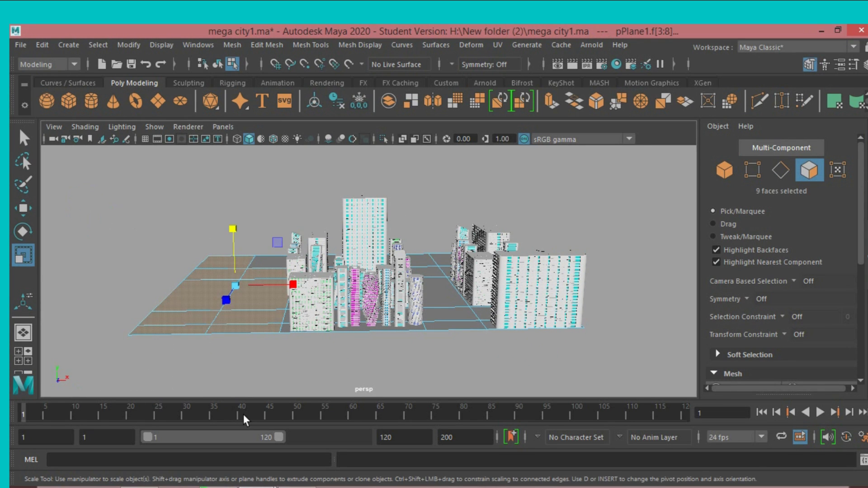
{"action": "key", "text": "Delete"}
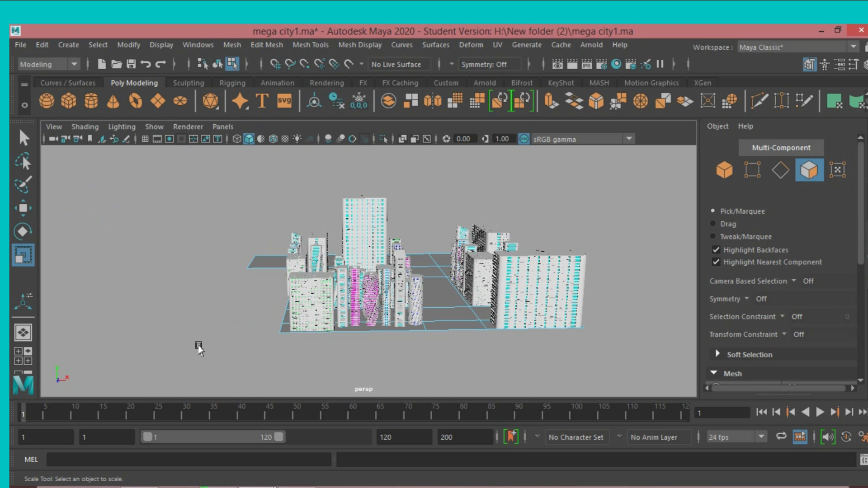
- Delete the empty top row of base plane faces
{"action": "mouse_move", "coordinate": [197, 339]}
{"action": "left_mouse_down", "text": "alt"}
{"action": "mouse_move", "coordinate": [213, 341]}
{"action": "mouse_move", "coordinate": [167, 135]}
{"action": "left_mouse_up", "text": "alt"}
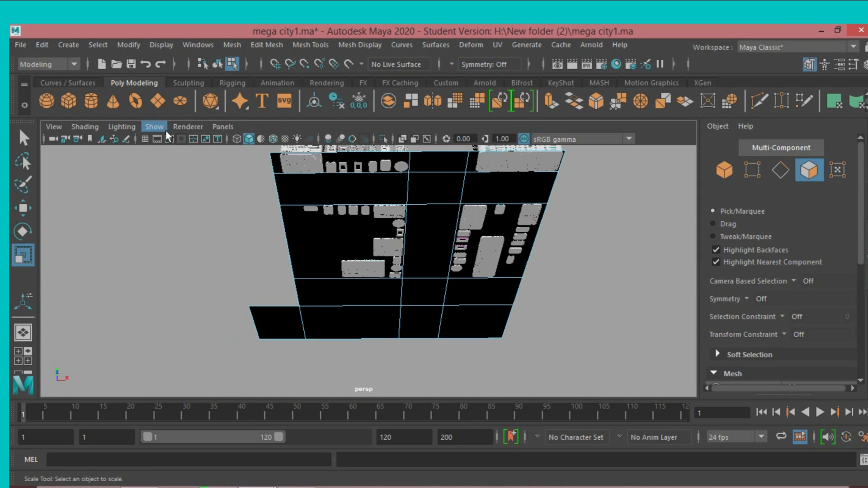
{"action": "mouse_move", "coordinate": [231, 249]}
{"action": "left_mouse_down", "text": "alt"}
{"action": "mouse_move", "coordinate": [275, 242]}
{"action": "mouse_move", "coordinate": [273, 371]}
{"action": "mouse_move", "coordinate": [275, 319]}
{"action": "left_mouse_up", "text": "alt"}
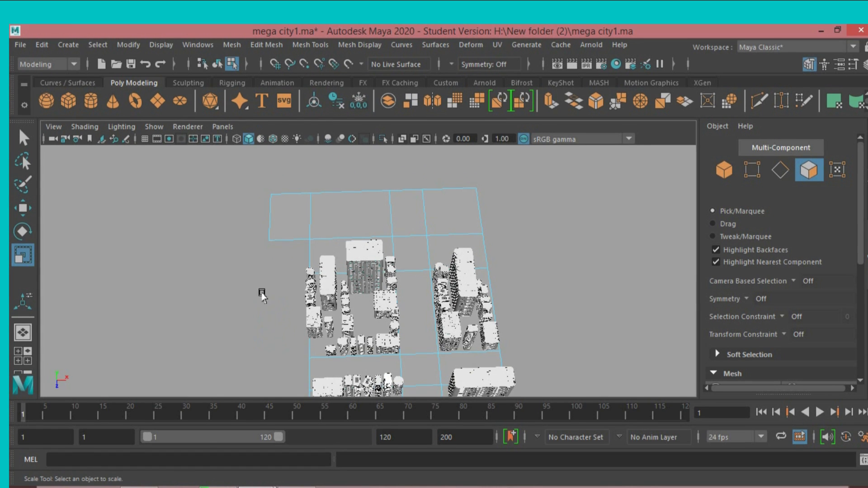
{"action": "scroll", "coordinate": [261, 294], "scroll_direction": "down", "scroll_amount": 2}
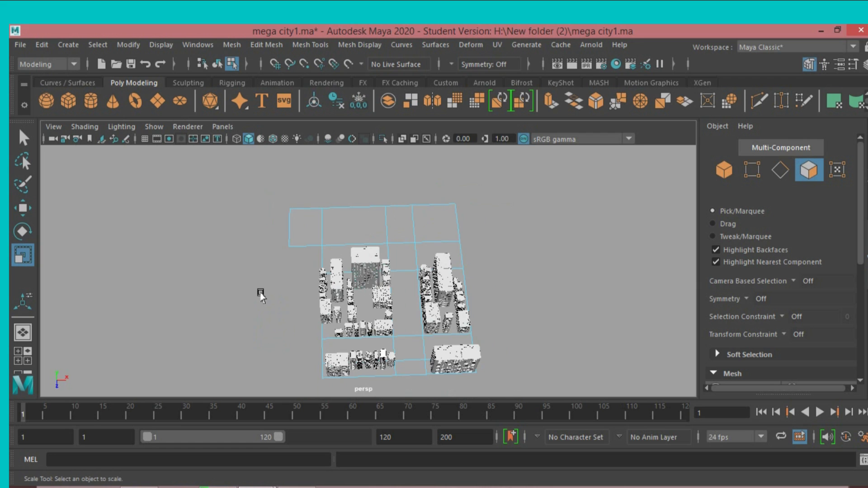
{"action": "left_click", "coordinate": [293, 243]}
{"action": "left_click", "coordinate": [286, 247]}
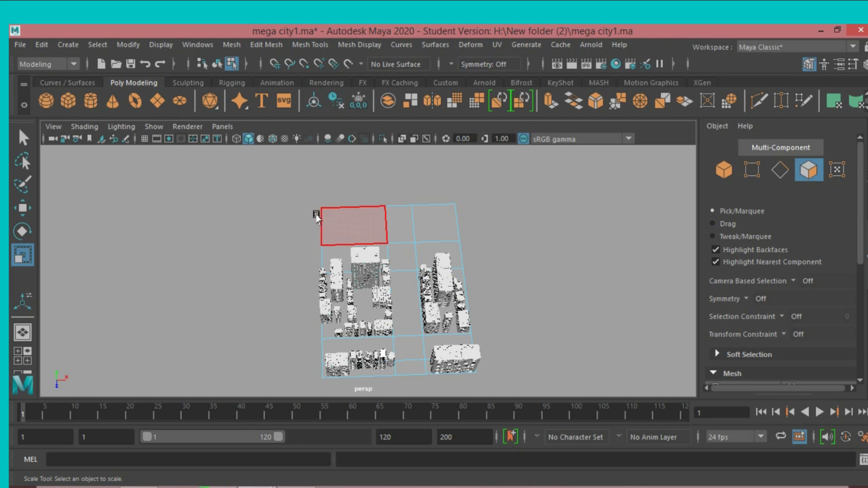
{"action": "left_click_drag", "start_coordinate": [483, 220], "coordinate": [482, 221]}
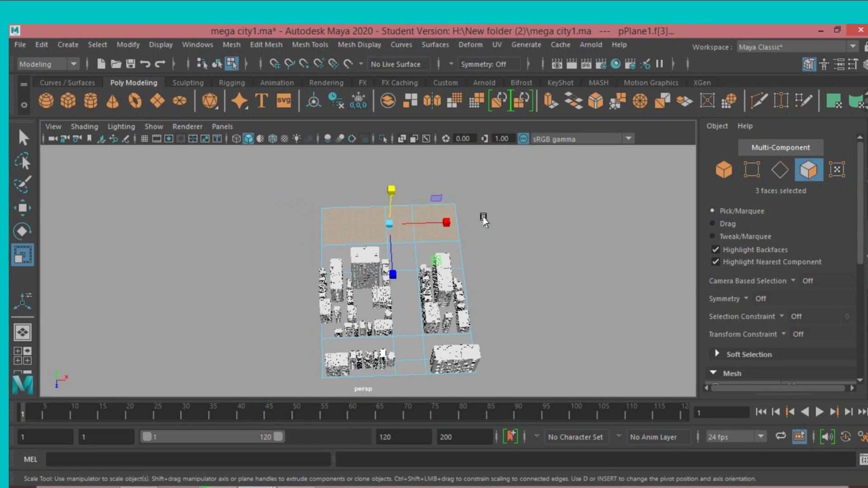
{"action": "key", "text": "Delete"}
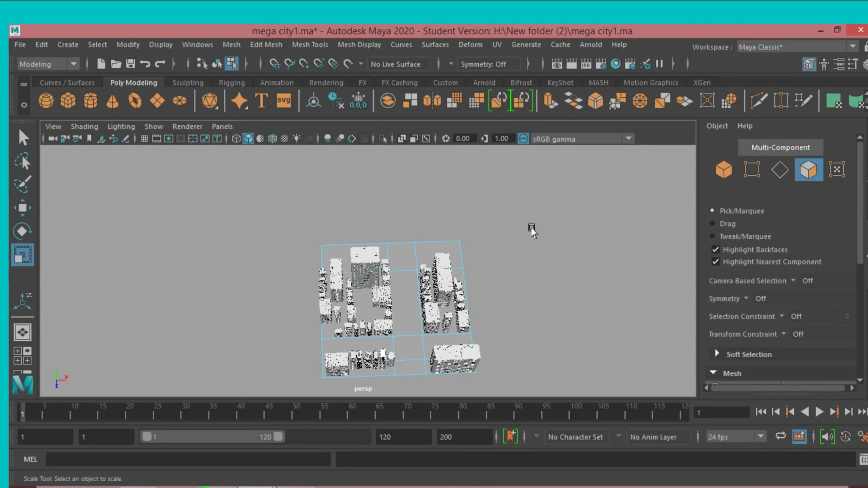
- Delete the three empty faces in the base plane's right-hand column, then return to object mode
{"action": "left_click", "coordinate": [723, 171]}
{"action": "mouse_move", "coordinate": [591, 227]}
{"action": "left_mouse_down", "text": "alt"}
{"action": "mouse_move", "coordinate": [461, 204]}
{"action": "mouse_move", "coordinate": [516, 219]}
{"action": "mouse_move", "coordinate": [536, 248]}
{"action": "mouse_move", "coordinate": [571, 239]}
{"action": "mouse_move", "coordinate": [521, 237]}
{"action": "mouse_move", "coordinate": [493, 216]}
{"action": "mouse_move", "coordinate": [487, 229]}
{"action": "mouse_move", "coordinate": [506, 217]}
{"action": "left_mouse_up", "text": "alt"}
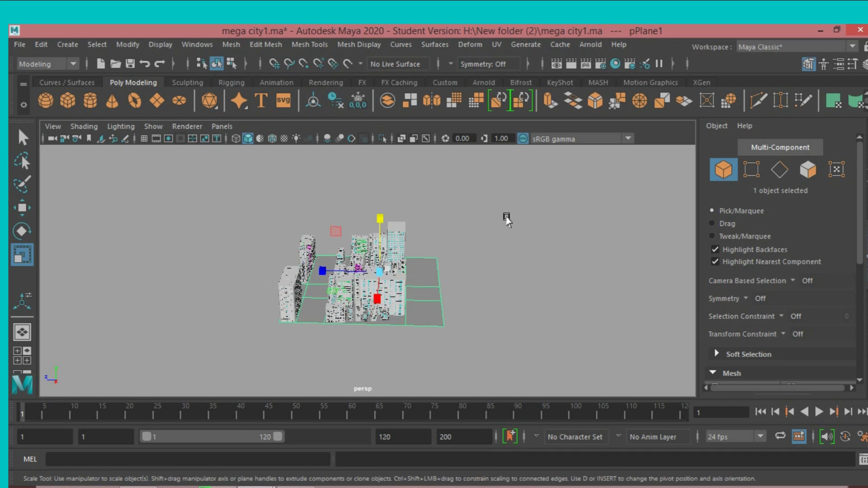
{"action": "left_click", "coordinate": [807, 174]}
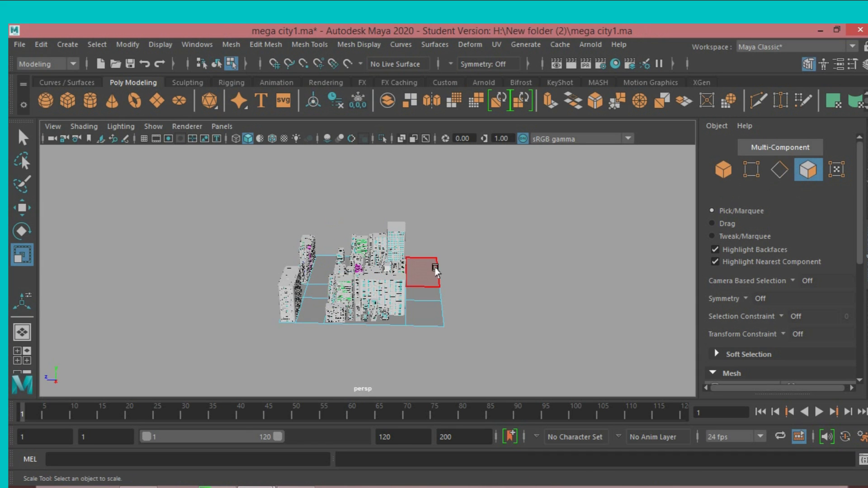
{"action": "left_click", "coordinate": [435, 269]}
{"action": "left_click", "coordinate": [28, 141]}
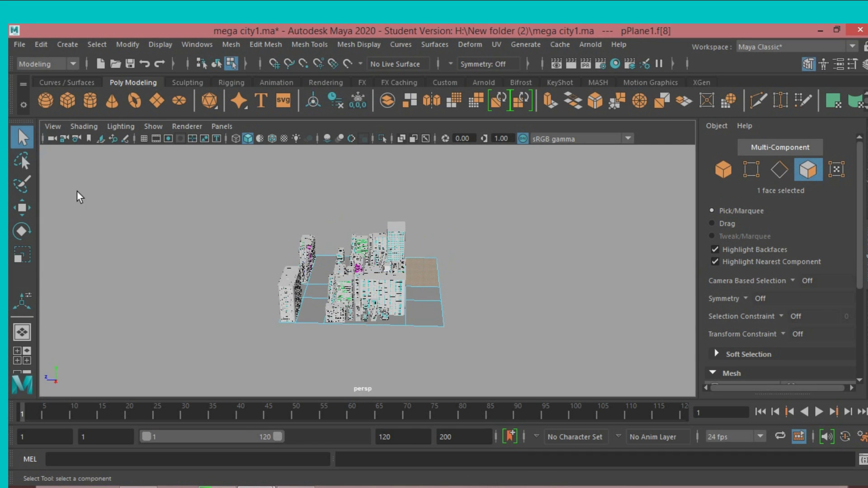
{"action": "left_click", "coordinate": [428, 305], "text": "shift"}
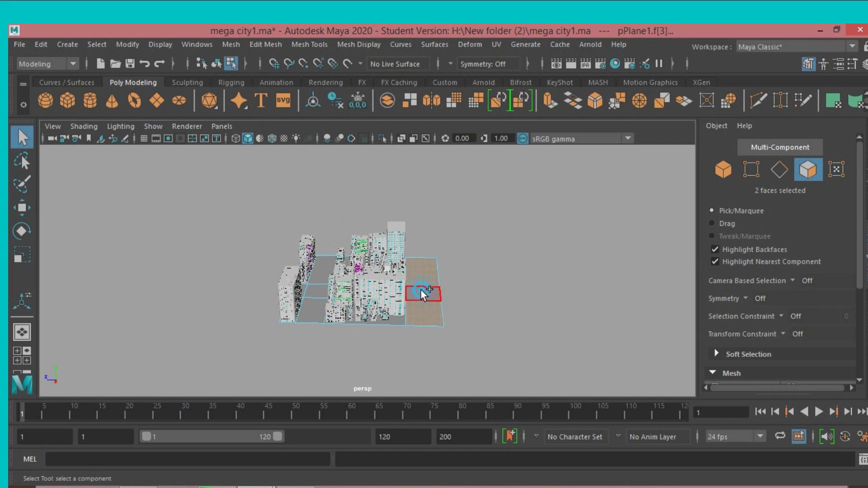
{"action": "left_click", "coordinate": [420, 289], "text": "shift"}
{"action": "key", "text": "Delete"}
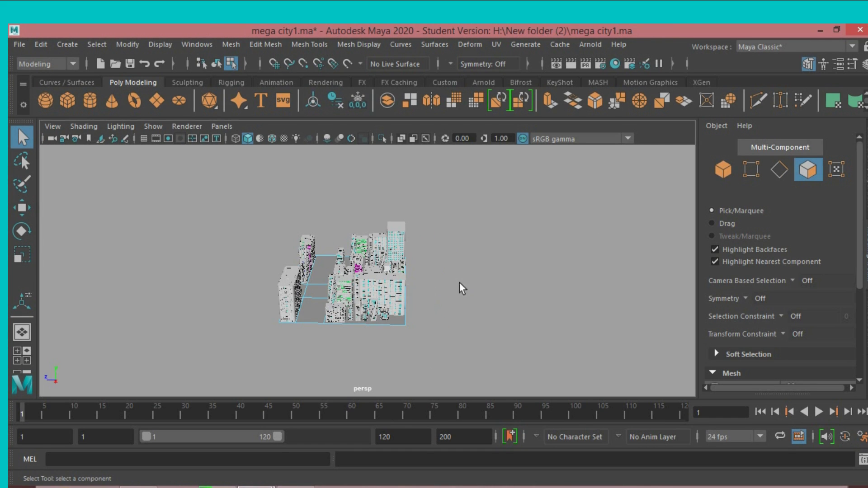
{"action": "left_click", "coordinate": [723, 172]}
{"action": "scroll", "coordinate": [473, 302], "scroll_direction": "up", "scroll_amount": 3}
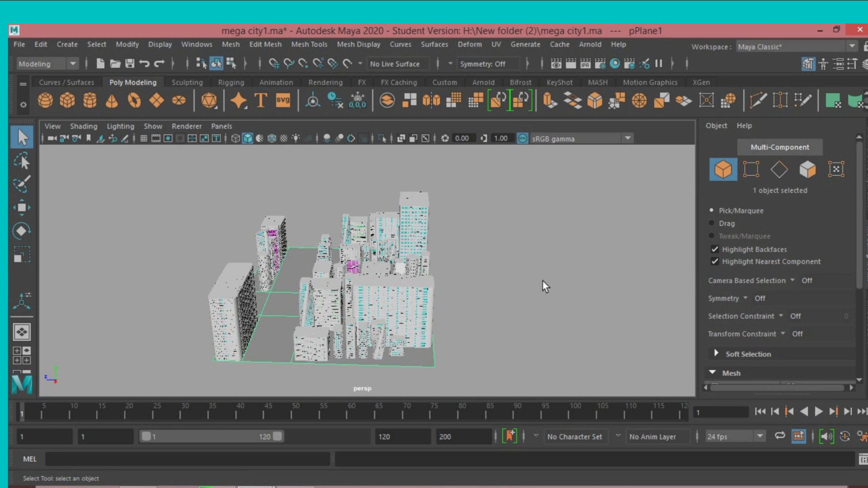
- Cycle the viewport background to solid black with Alt+B and zoom in on the city
{"action": "mouse_move", "coordinate": [543, 281]}
{"action": "left_mouse_down", "text": "alt"}
{"action": "mouse_move", "coordinate": [448, 302]}
{"action": "mouse_move", "coordinate": [492, 278]}
{"action": "mouse_move", "coordinate": [611, 285]}
{"action": "mouse_move", "coordinate": [544, 297]}
{"action": "mouse_move", "coordinate": [586, 271]}
{"action": "mouse_move", "coordinate": [570, 281]}
{"action": "mouse_move", "coordinate": [525, 277]}
{"action": "mouse_move", "coordinate": [572, 300]}
{"action": "mouse_move", "coordinate": [551, 266]}
{"action": "left_mouse_up", "text": "alt"}
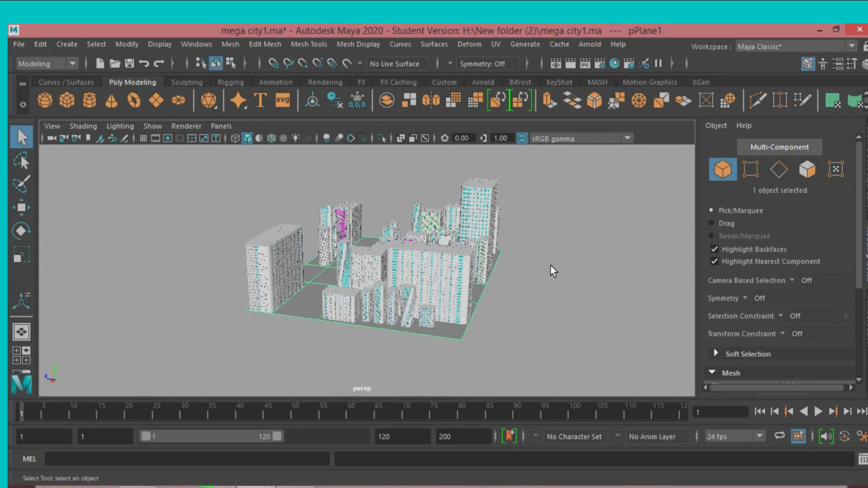
{"action": "key", "text": "alt+b"}
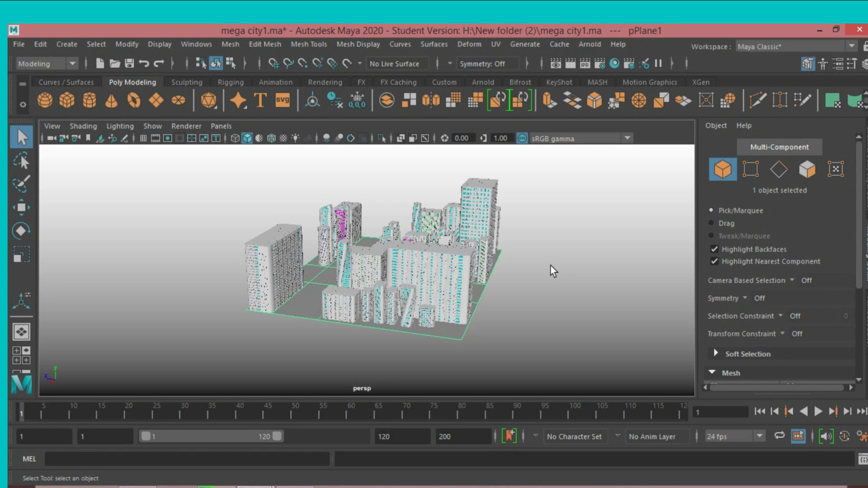
{"action": "key", "text": "alt+b"}
{"action": "scroll", "coordinate": [549, 263], "scroll_direction": "up", "scroll_amount": 4}
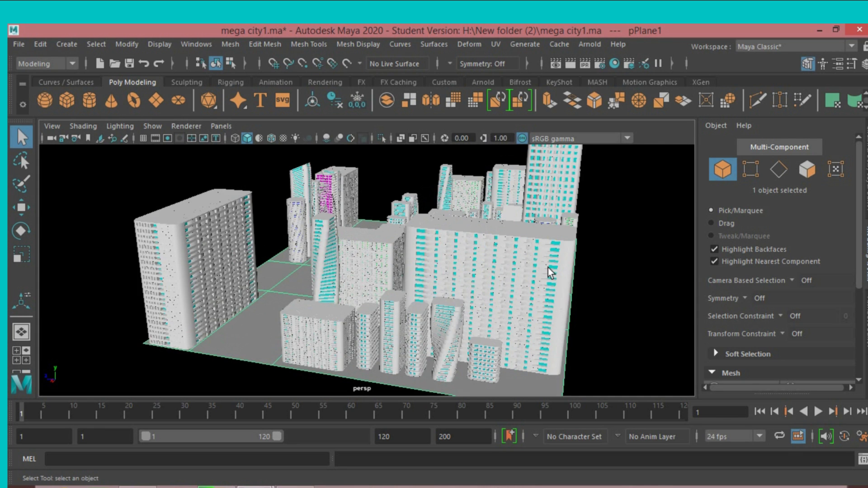
{"action": "scroll", "coordinate": [548, 267], "scroll_direction": "down", "scroll_amount": 2}
{"action": "mouse_move", "coordinate": [560, 277]}
{"action": "left_mouse_down", "text": "alt"}
{"action": "mouse_move", "coordinate": [562, 290]}
{"action": "mouse_move", "coordinate": [583, 279]}
{"action": "left_mouse_up", "text": "alt"}
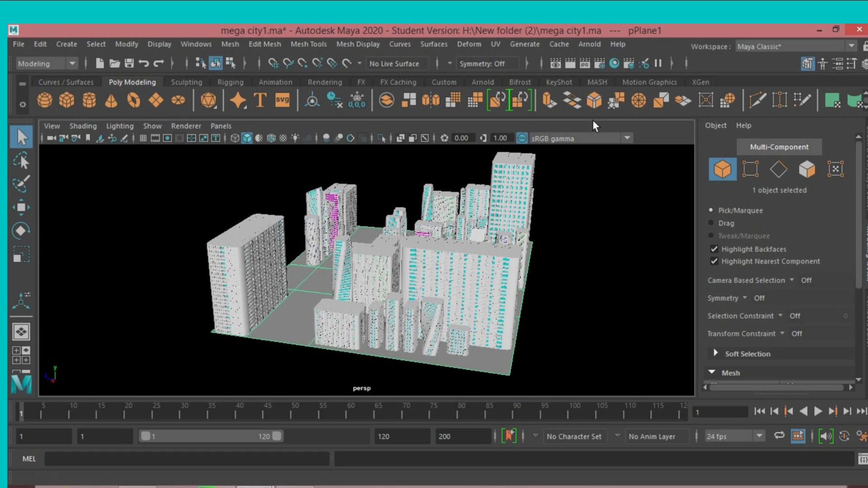
- Extrude the base faces down to Local Translate Z -26.33 and enable Two Sided Lighting
{"action": "left_click", "coordinate": [550, 101]}
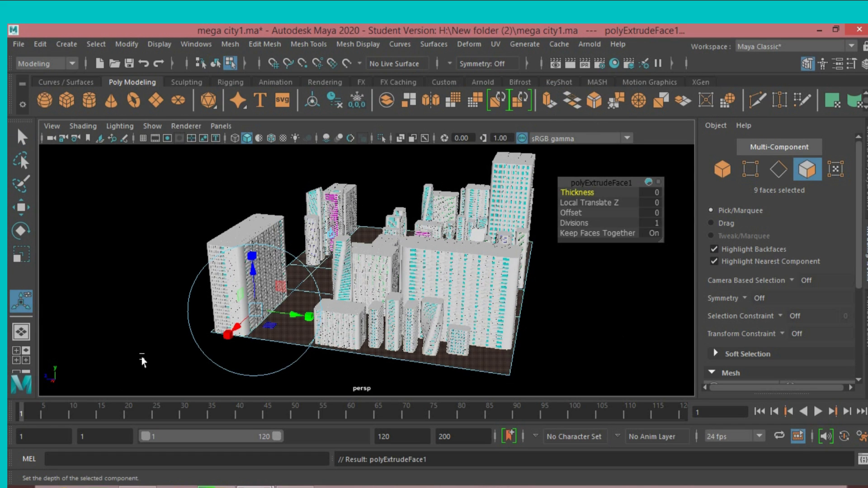
{"action": "left_click_drag", "start_coordinate": [252, 270], "coordinate": [255, 302]}
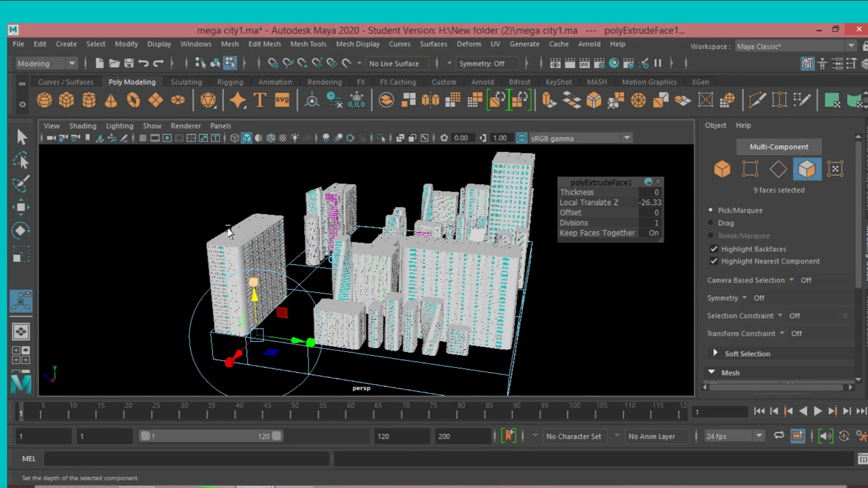
{"action": "left_click", "coordinate": [121, 132]}
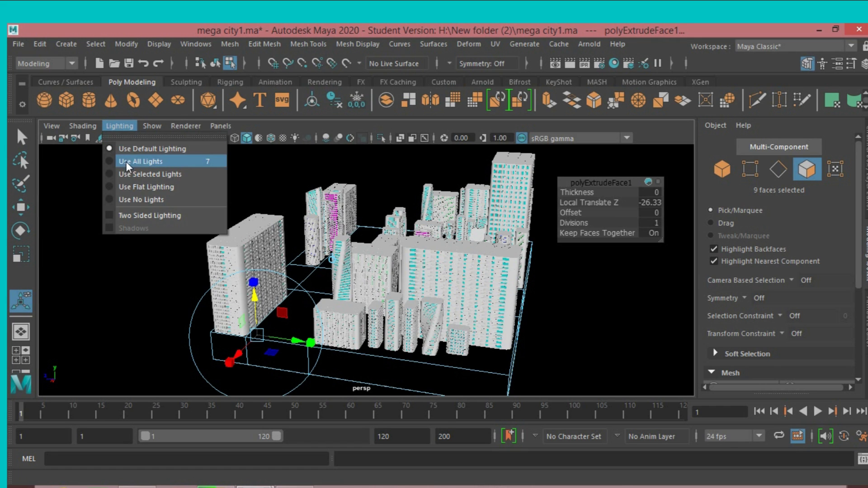
{"action": "left_click", "coordinate": [111, 216]}
{"action": "mouse_move", "coordinate": [171, 221]}
{"action": "left_mouse_down", "text": "alt"}
{"action": "mouse_move", "coordinate": [173, 242]}
{"action": "mouse_move", "coordinate": [145, 237]}
{"action": "mouse_move", "coordinate": [173, 235]}
{"action": "mouse_move", "coordinate": [184, 217]}
{"action": "mouse_move", "coordinate": [170, 219]}
{"action": "left_mouse_up", "text": "alt"}
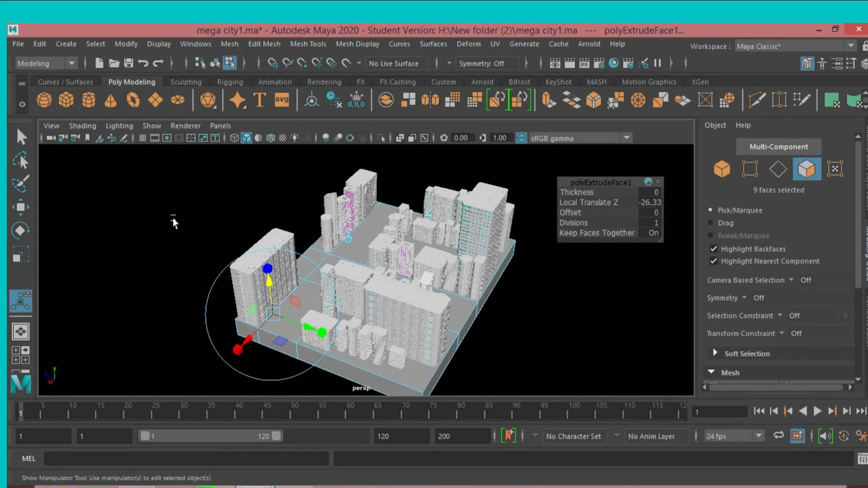
- Return to object selection and orbit the view to face the road strips
{"action": "left_click", "coordinate": [22, 136]}
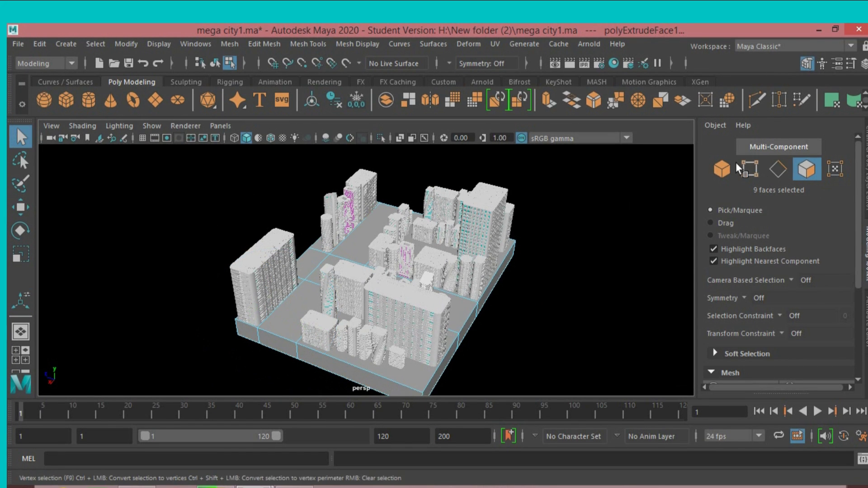
{"action": "left_click", "coordinate": [722, 169]}
{"action": "mouse_move", "coordinate": [573, 289]}
{"action": "left_mouse_down", "text": "alt"}
{"action": "mouse_move", "coordinate": [688, 313]}
{"action": "mouse_move", "coordinate": [620, 310]}
{"action": "mouse_move", "coordinate": [606, 321]}
{"action": "left_mouse_up", "text": "alt"}
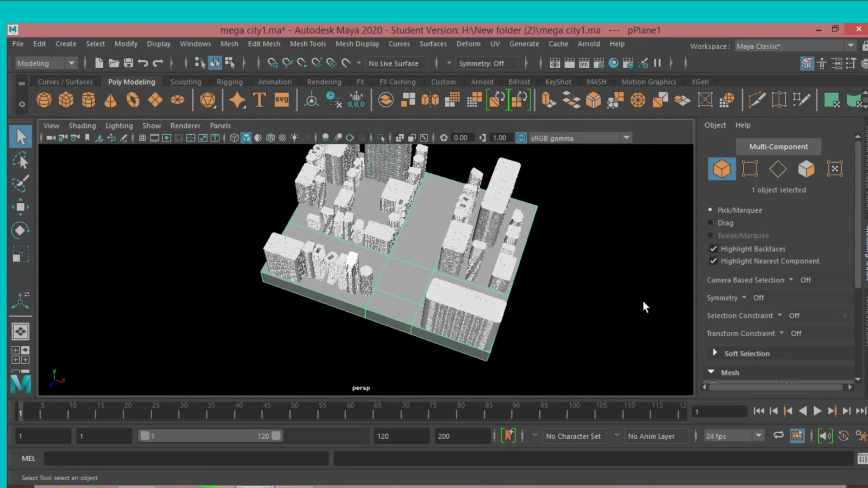
{"action": "mouse_move", "coordinate": [606, 321]}
{"action": "middle_mouse_down", "text": "alt"}
{"action": "mouse_move", "coordinate": [595, 341]}
{"action": "mouse_move", "coordinate": [605, 337]}
{"action": "middle_mouse_up", "text": "alt"}
{"action": "left_click_drag", "start_coordinate": [585, 330], "coordinate": [615, 319], "text": "alt"}
{"action": "middle_click_drag", "start_coordinate": [615, 319], "coordinate": [599, 300], "text": "alt"}
{"action": "mouse_move", "coordinate": [568, 207]}
{"action": "left_mouse_down", "text": "alt"}
{"action": "mouse_move", "coordinate": [591, 209]}
{"action": "mouse_move", "coordinate": [535, 211]}
{"action": "mouse_move", "coordinate": [538, 219]}
{"action": "left_mouse_up", "text": "alt"}
{"action": "middle_click_drag", "start_coordinate": [539, 219], "coordinate": [577, 199], "text": "alt"}
{"action": "left_click_drag", "start_coordinate": [574, 206], "coordinate": [556, 207], "text": "alt"}
{"action": "middle_click_drag", "start_coordinate": [556, 207], "coordinate": [585, 213], "text": "alt"}
{"action": "left_click_drag", "start_coordinate": [585, 213], "coordinate": [580, 224], "text": "alt"}
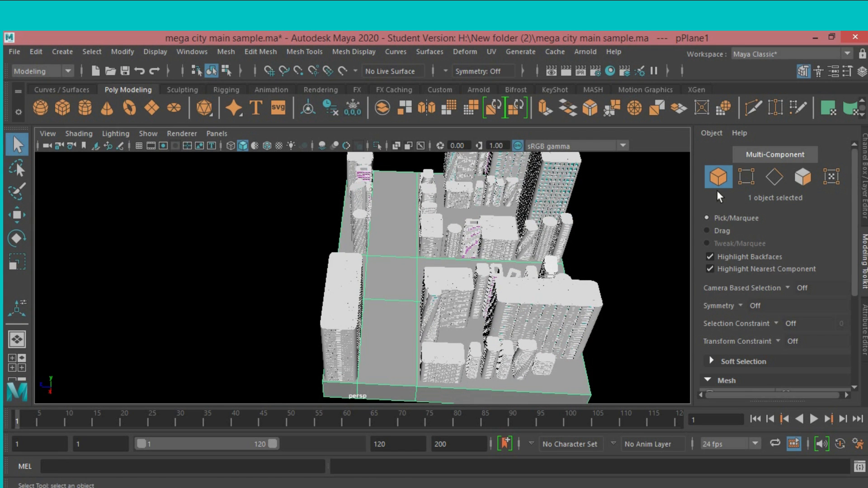
- In face mode, select the three main road faces plus the two cross-road faces
{"action": "left_click", "coordinate": [803, 176]}
{"action": "left_click", "coordinate": [385, 347]}
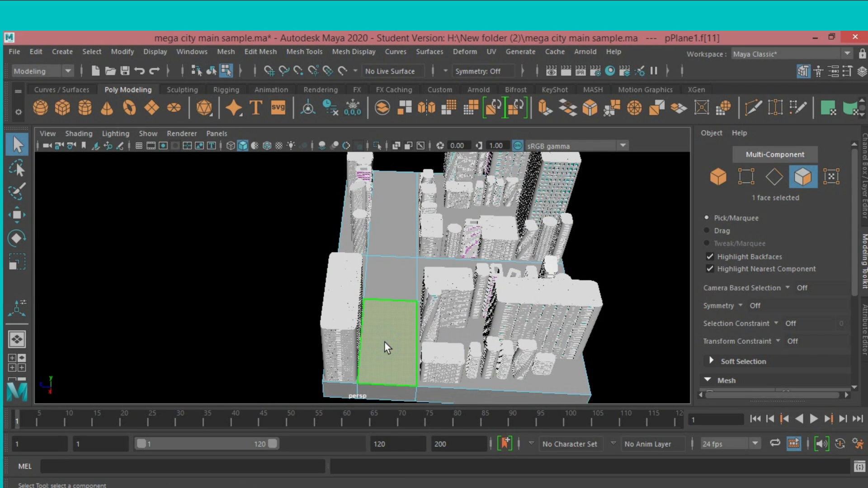
{"action": "left_click", "coordinate": [394, 286], "text": "shift"}
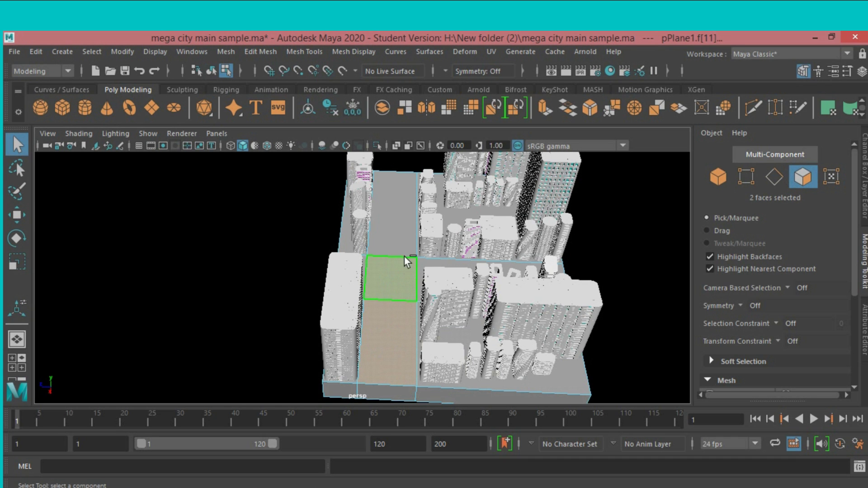
{"action": "left_click", "coordinate": [396, 235], "text": "shift"}
{"action": "mouse_move", "coordinate": [623, 239]}
{"action": "left_mouse_down", "text": "alt"}
{"action": "mouse_move", "coordinate": [500, 240]}
{"action": "mouse_move", "coordinate": [516, 226]}
{"action": "mouse_move", "coordinate": [502, 237]}
{"action": "left_mouse_up", "text": "alt"}
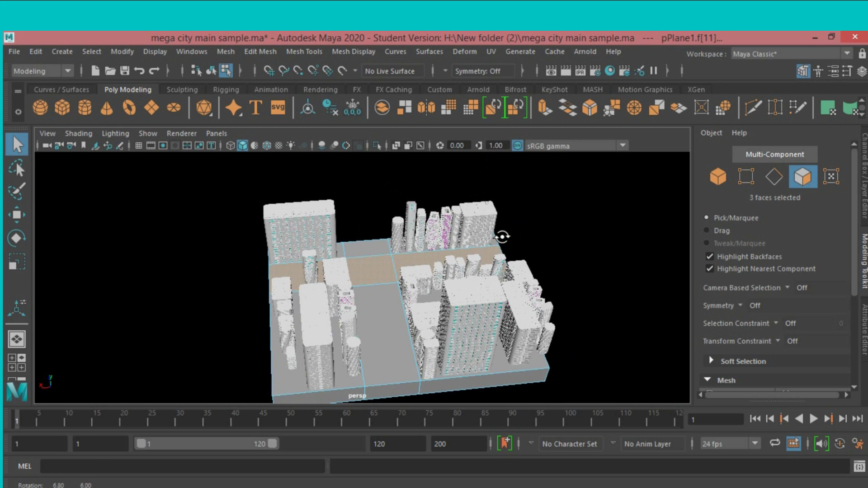
{"action": "left_click", "coordinate": [370, 349], "text": "shift"}
{"action": "left_click", "coordinate": [362, 246], "text": "shift"}
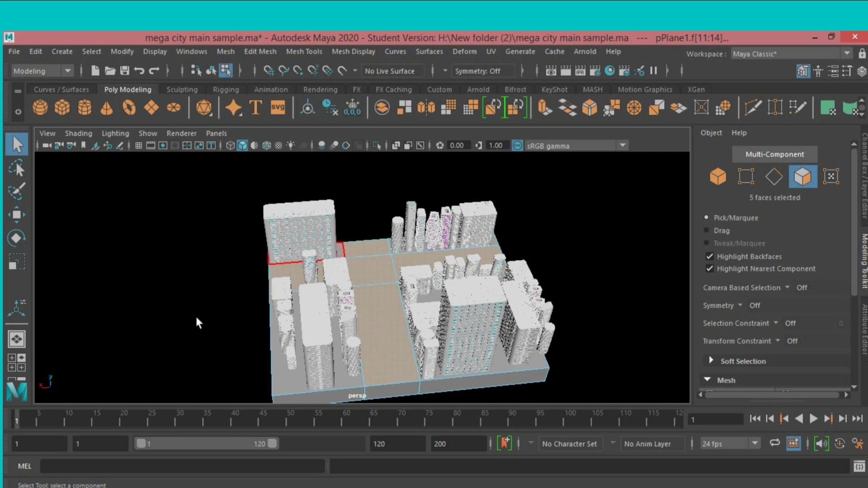
{"action": "mouse_move", "coordinate": [198, 323]}
{"action": "left_mouse_down", "text": "alt"}
{"action": "mouse_move", "coordinate": [265, 374]}
{"action": "mouse_move", "coordinate": [300, 365]}
{"action": "mouse_move", "coordinate": [299, 317]}
{"action": "left_mouse_up", "text": "alt"}
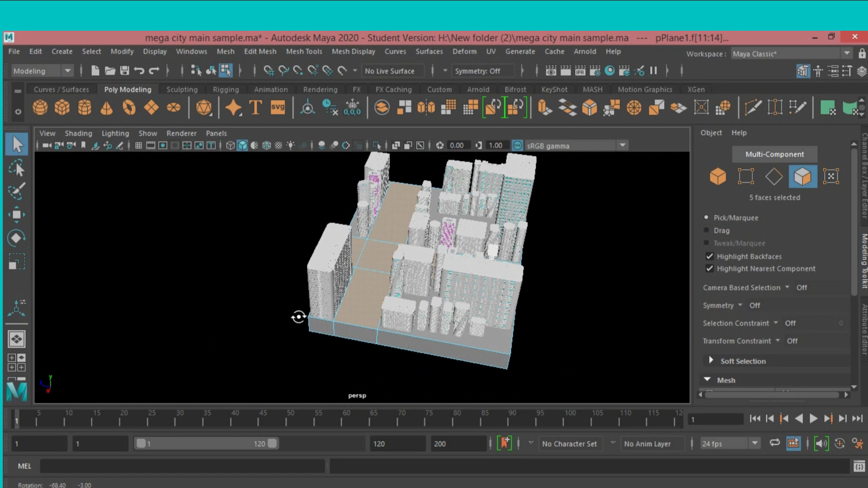
- Extrude the five road faces and inset them with an Offset of about 8.7
{"action": "left_click", "coordinate": [539, 114]}
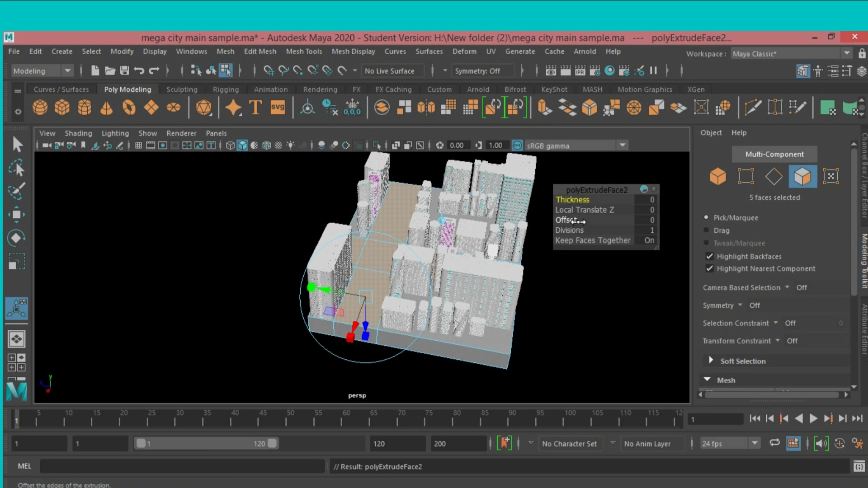
{"action": "left_click_drag", "start_coordinate": [575, 219], "coordinate": [577, 219]}
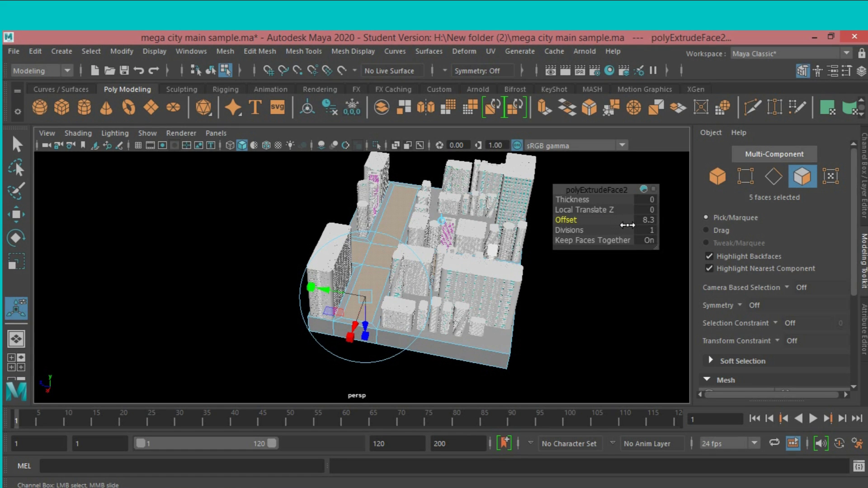
{"action": "mouse_move", "coordinate": [601, 251]}
{"action": "left_mouse_down", "text": "alt"}
{"action": "mouse_move", "coordinate": [499, 279]}
{"action": "mouse_move", "coordinate": [477, 272]}
{"action": "left_mouse_up", "text": "alt"}
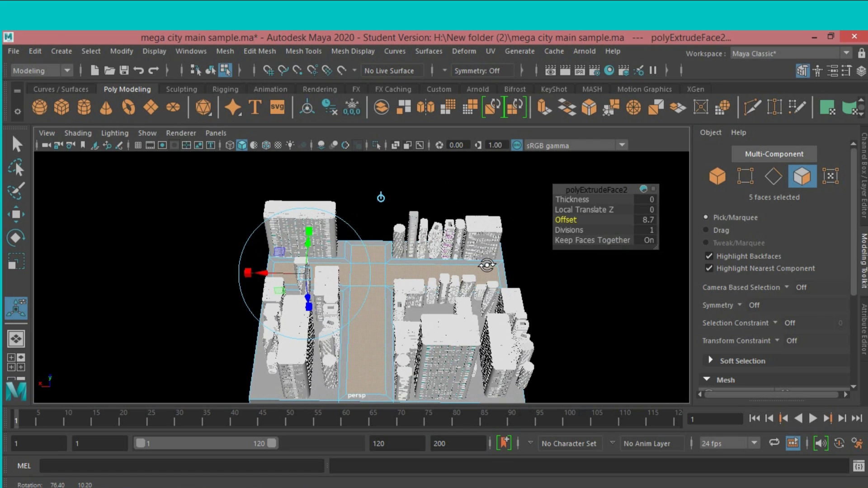
{"action": "left_click", "coordinate": [541, 108]}
- Move the extruded road faces down along Y so the streets sink below the blocks
{"action": "left_click_drag", "start_coordinate": [413, 286], "coordinate": [544, 270], "text": "alt"}
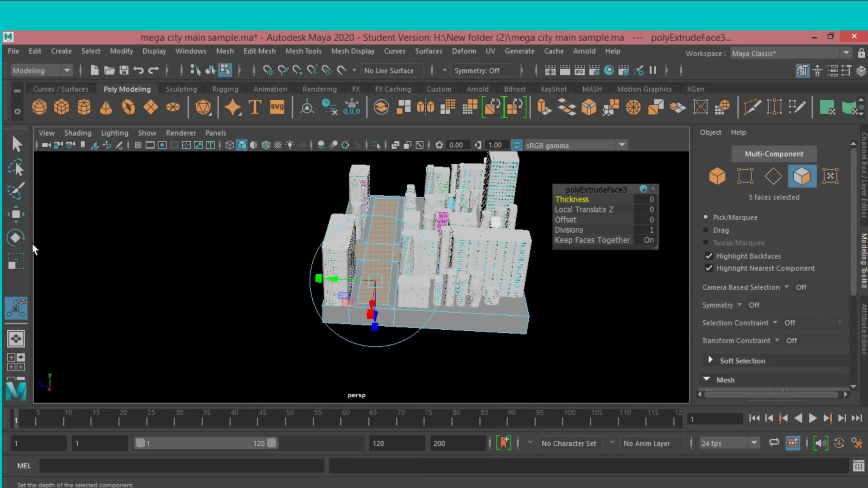
{"action": "left_click", "coordinate": [16, 214]}
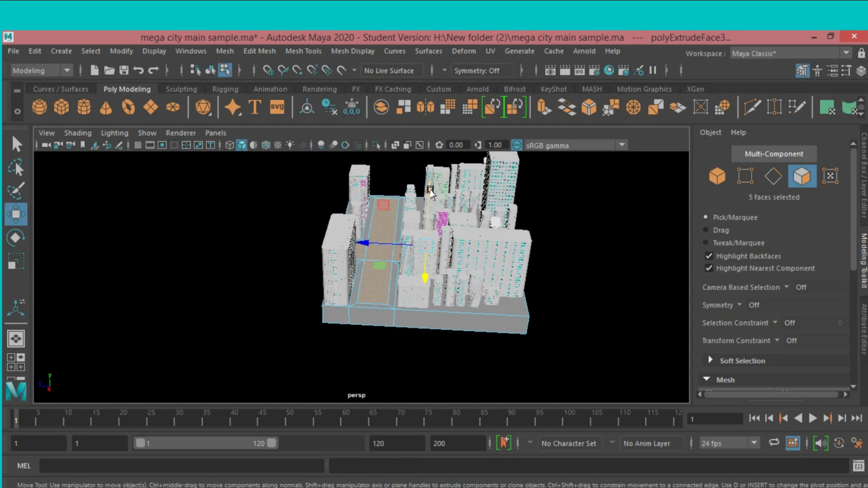
{"action": "left_click_drag", "start_coordinate": [431, 192], "coordinate": [431, 193]}
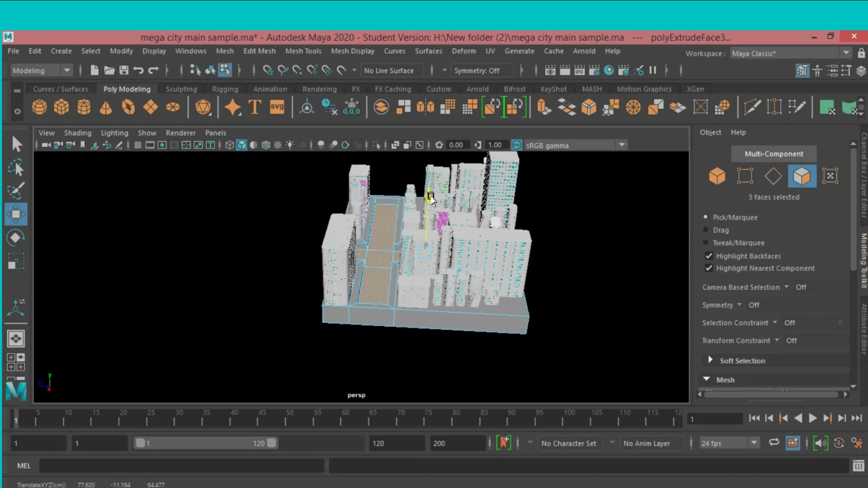
{"action": "scroll", "coordinate": [438, 228], "scroll_direction": "up", "scroll_amount": 5}
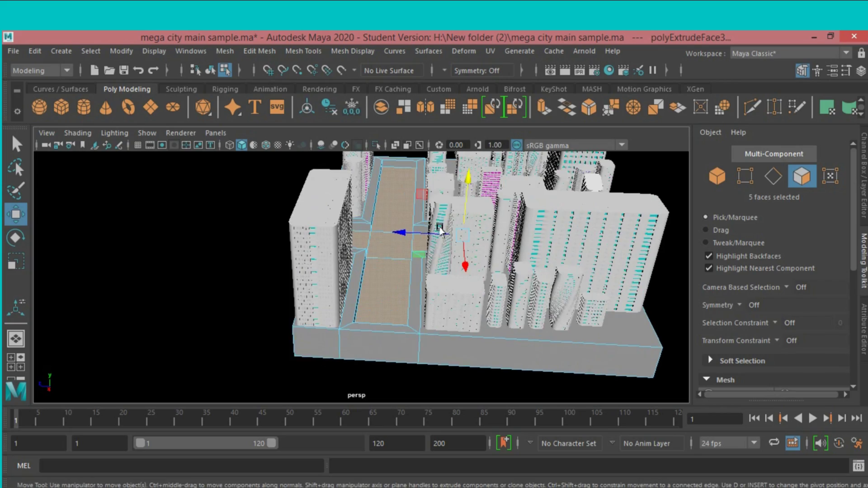
{"action": "mouse_move", "coordinate": [438, 226]}
{"action": "left_mouse_down", "text": "alt"}
{"action": "mouse_move", "coordinate": [346, 262]}
{"action": "mouse_move", "coordinate": [394, 243]}
{"action": "mouse_move", "coordinate": [350, 234]}
{"action": "left_mouse_up", "text": "alt"}
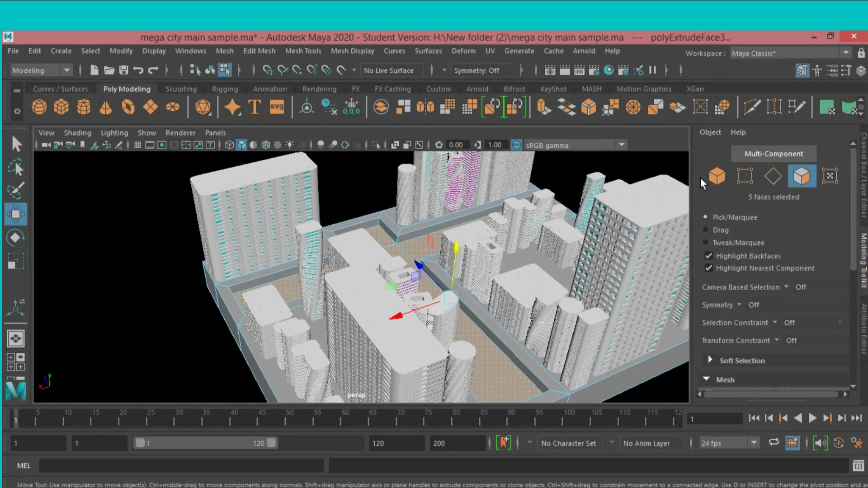
{"action": "left_click", "coordinate": [717, 177]}
{"action": "mouse_move", "coordinate": [452, 262]}
{"action": "left_mouse_down", "text": "alt"}
{"action": "mouse_move", "coordinate": [480, 281]}
{"action": "mouse_move", "coordinate": [473, 249]}
{"action": "mouse_move", "coordinate": [477, 265]}
{"action": "mouse_move", "coordinate": [450, 266]}
{"action": "left_mouse_up", "text": "alt"}
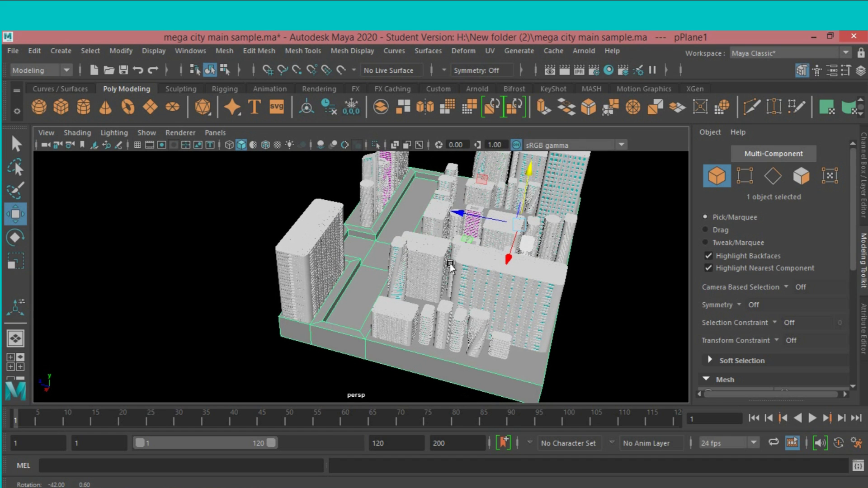
{"action": "left_click", "coordinate": [799, 178]}
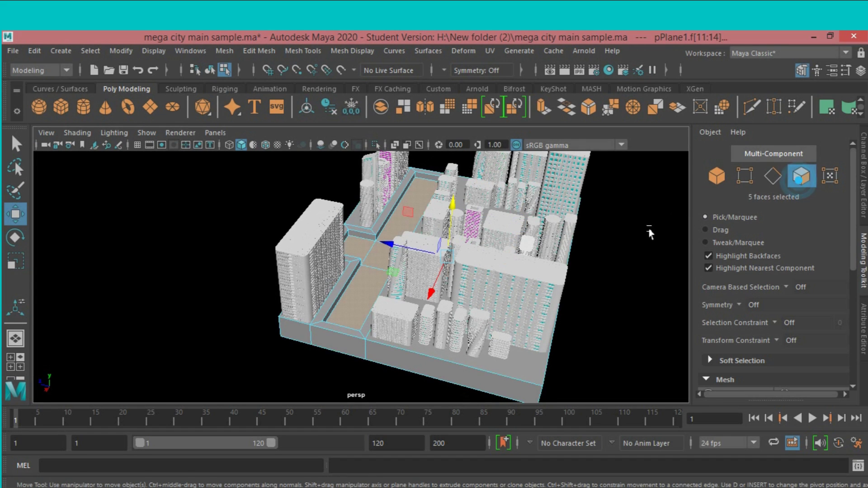
{"action": "left_click", "coordinate": [332, 328]}
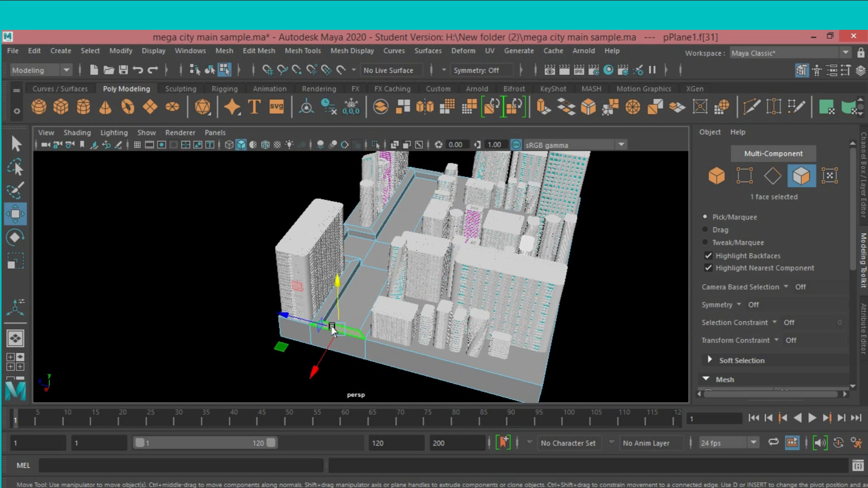
{"action": "left_click", "coordinate": [331, 329], "text": "ctrl"}
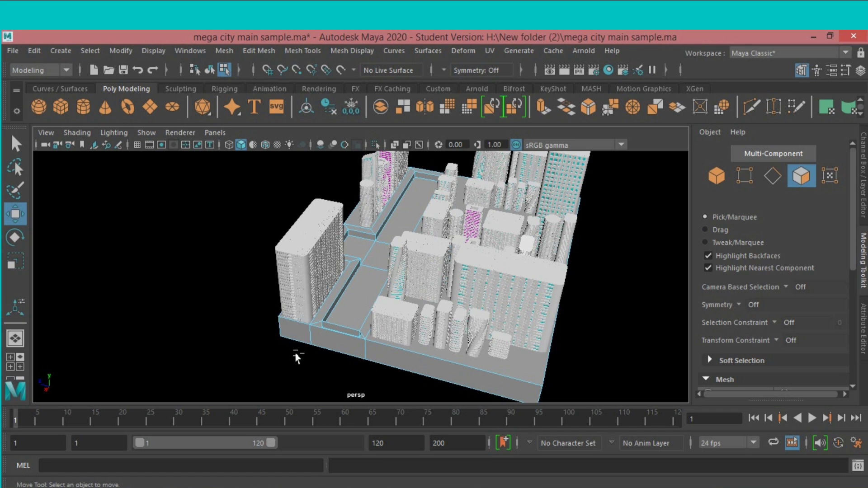
{"action": "key", "text": "ctrl+z"}
{"action": "key", "text": "q"}
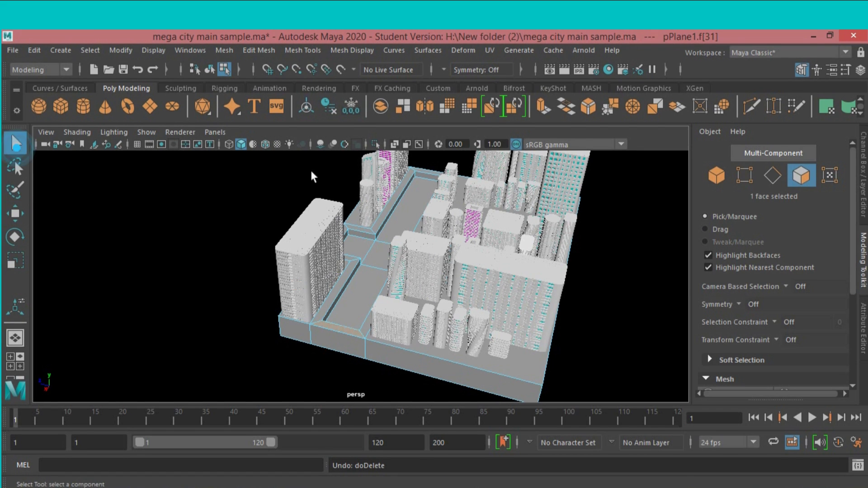
{"action": "key", "text": "F8"}
{"action": "scroll", "coordinate": [538, 285], "scroll_direction": "up", "scroll_amount": 3}
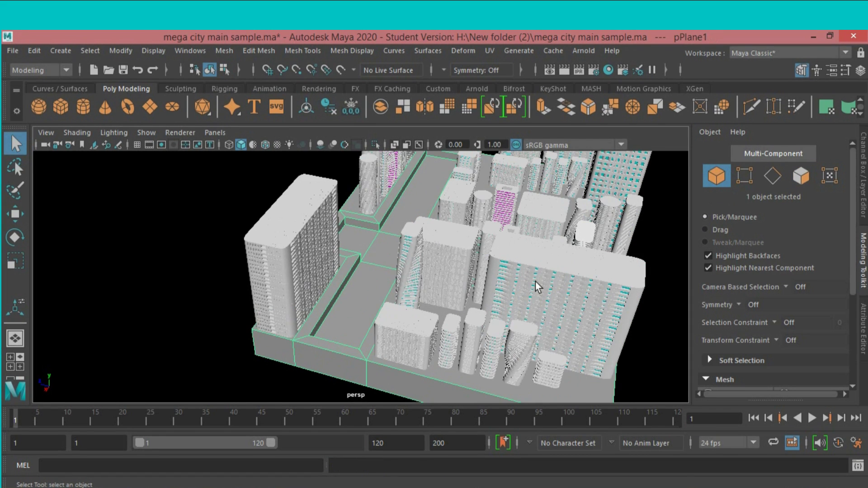
{"action": "mouse_move", "coordinate": [405, 315]}
{"action": "left_mouse_down", "text": "alt"}
{"action": "mouse_move", "coordinate": [386, 306]}
{"action": "mouse_move", "coordinate": [410, 296]}
{"action": "left_mouse_up", "text": "alt"}
- Insert a horizontal edge loop around the base slab's sides, splitting its thickness
{"action": "left_click", "coordinate": [289, 50]}
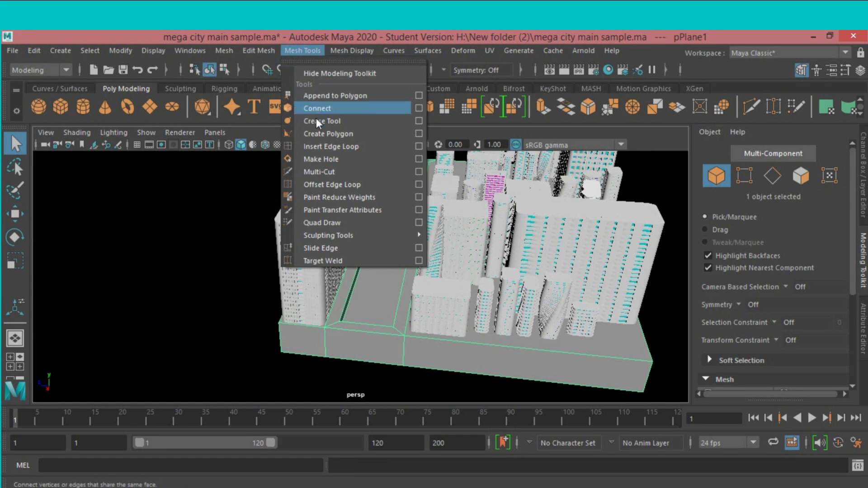
{"action": "left_click", "coordinate": [332, 146]}
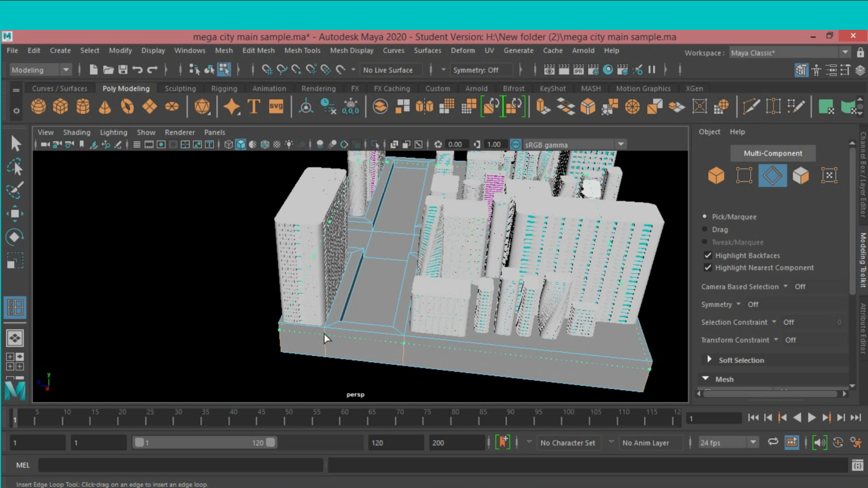
{"action": "left_click_drag", "start_coordinate": [323, 335], "coordinate": [324, 334]}
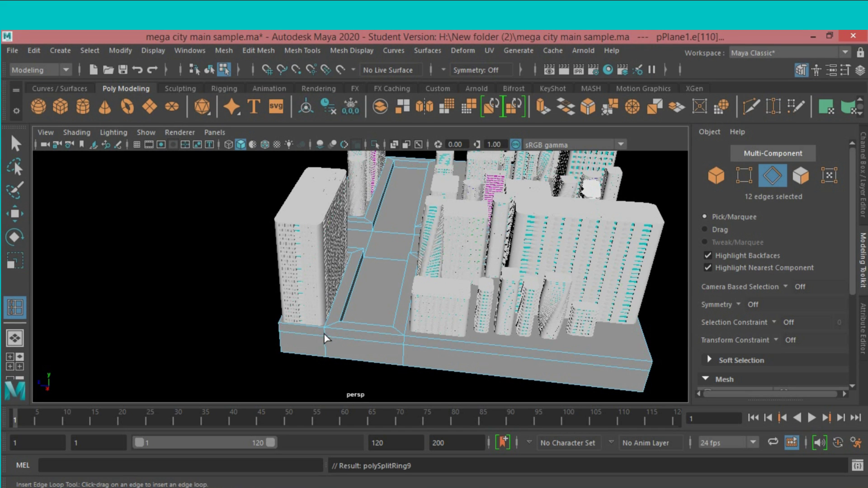
{"action": "key", "text": "q"}
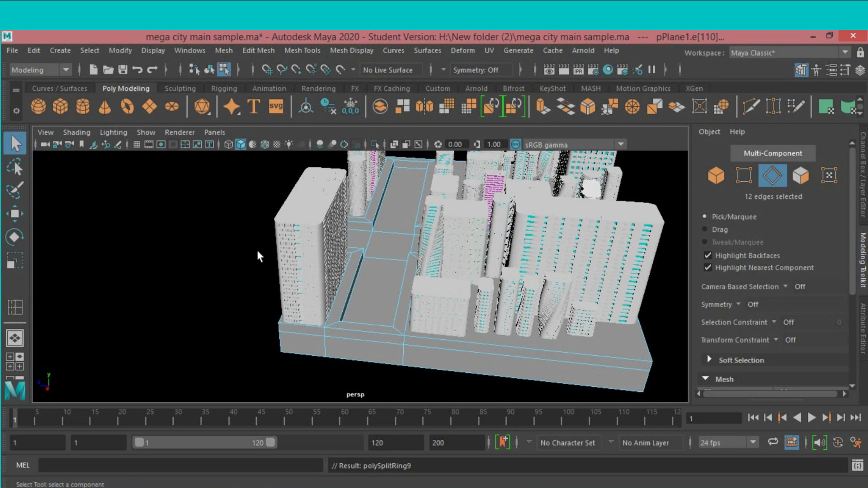
{"action": "scroll", "coordinate": [256, 249], "scroll_direction": "down", "scroll_amount": 3}
{"action": "mouse_move", "coordinate": [251, 281]}
{"action": "left_mouse_down", "text": "alt"}
{"action": "mouse_move", "coordinate": [315, 287]}
{"action": "mouse_move", "coordinate": [329, 304]}
{"action": "mouse_move", "coordinate": [316, 304]}
{"action": "left_mouse_up", "text": "alt"}
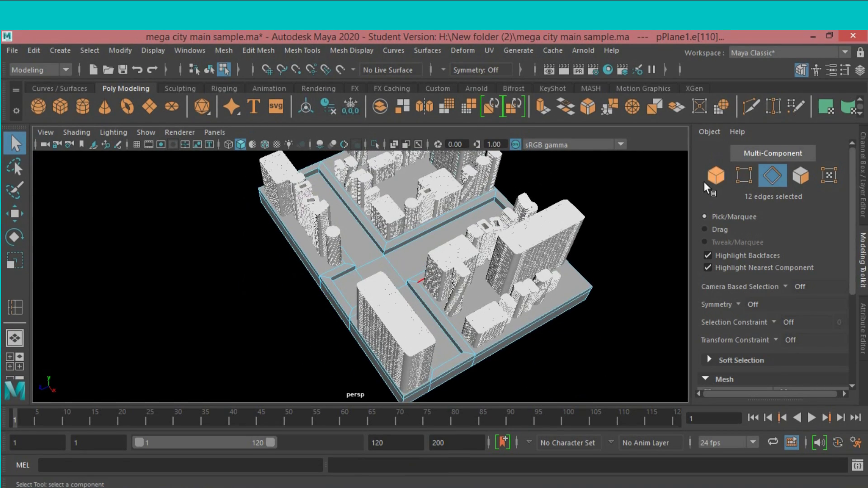
- Select the first three road border edges along the sunken upper streets
{"action": "left_click", "coordinate": [715, 177]}
{"action": "mouse_move", "coordinate": [574, 243]}
{"action": "left_mouse_down", "text": "alt"}
{"action": "mouse_move", "coordinate": [593, 248]}
{"action": "mouse_move", "coordinate": [602, 271]}
{"action": "left_mouse_up", "text": "alt"}
{"action": "scroll", "coordinate": [599, 264], "scroll_direction": "up", "scroll_amount": 3}
{"action": "scroll", "coordinate": [598, 258], "scroll_direction": "up", "scroll_amount": 1}
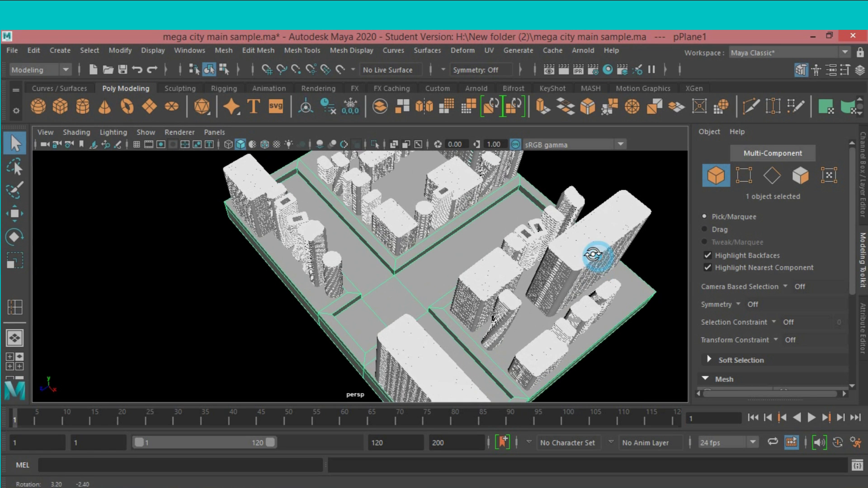
{"action": "left_click", "coordinate": [769, 171]}
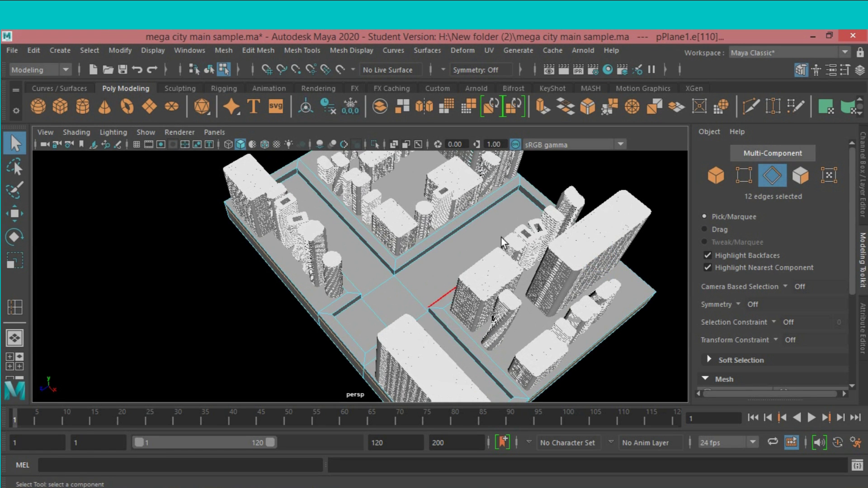
{"action": "left_click", "coordinate": [451, 226]}
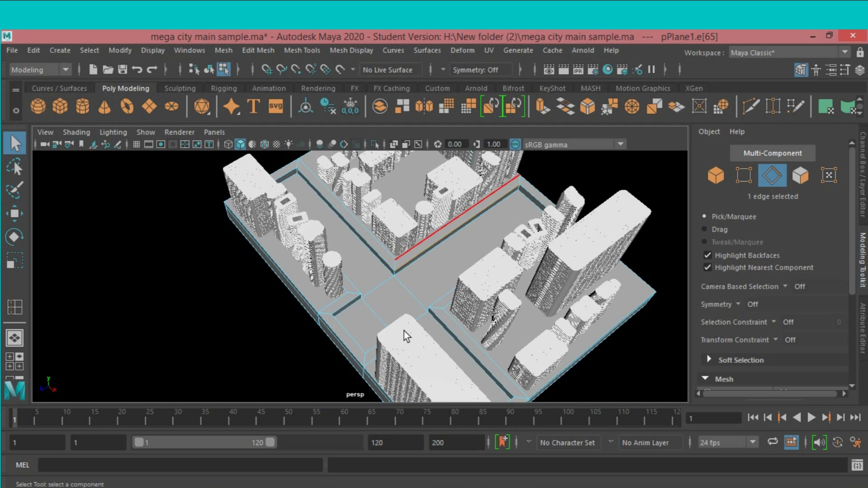
{"action": "left_click", "coordinate": [375, 247], "text": "shift"}
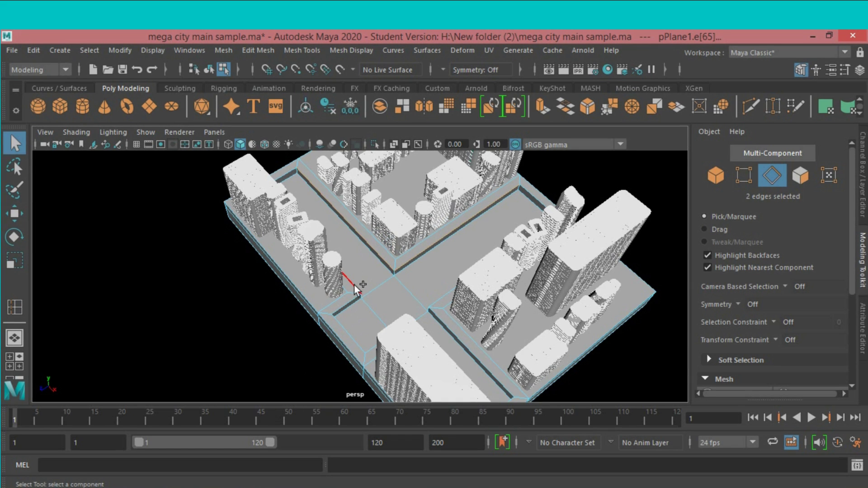
{"action": "left_click", "coordinate": [463, 340], "text": "shift"}
- Add the remaining street edges and bevel all eight at Fraction 0.5, 1 segment
{"action": "mouse_move", "coordinate": [471, 231]}
{"action": "left_mouse_down", "text": "alt"}
{"action": "mouse_move", "coordinate": [394, 254]}
{"action": "mouse_move", "coordinate": [333, 224]}
{"action": "mouse_move", "coordinate": [317, 227]}
{"action": "left_mouse_up", "text": "alt"}
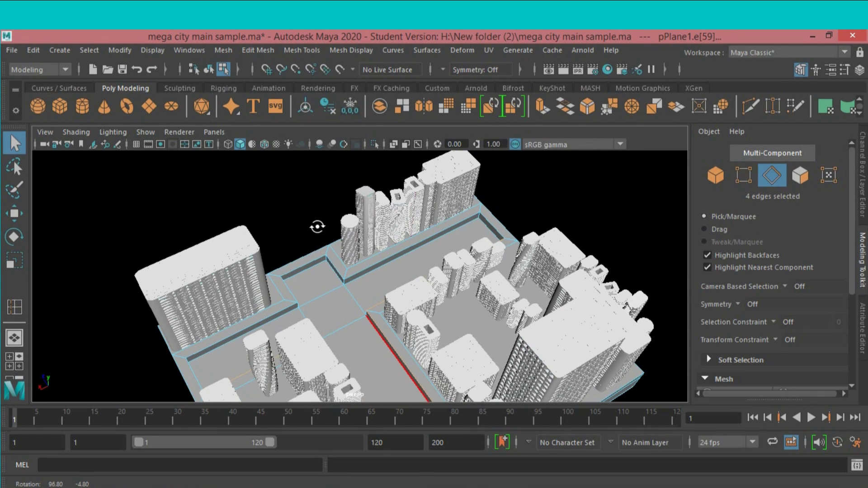
{"action": "left_click", "coordinate": [363, 272], "text": "ctrl+shift"}
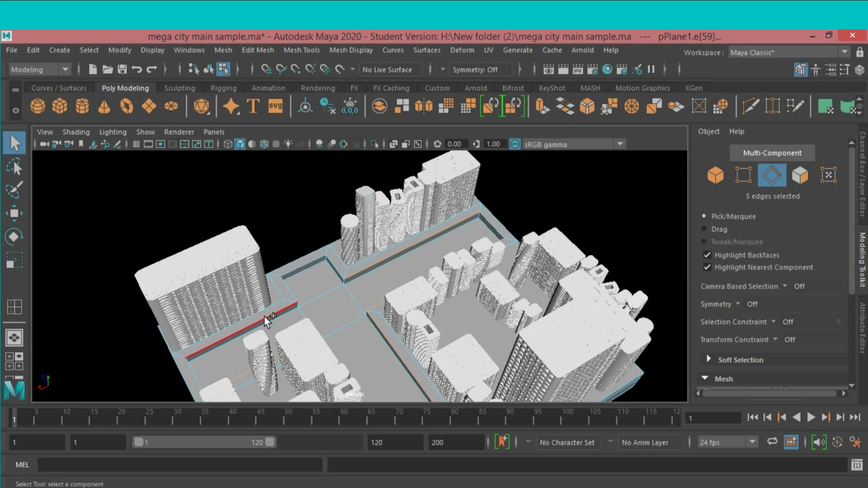
{"action": "left_click", "coordinate": [292, 292], "text": "ctrl+shift"}
{"action": "mouse_move", "coordinate": [324, 289]}
{"action": "left_mouse_down", "text": "alt"}
{"action": "mouse_move", "coordinate": [420, 276]}
{"action": "mouse_move", "coordinate": [372, 287]}
{"action": "left_mouse_up", "text": "alt"}
{"action": "scroll", "coordinate": [773, 254], "scroll_direction": "down", "scroll_amount": 5}
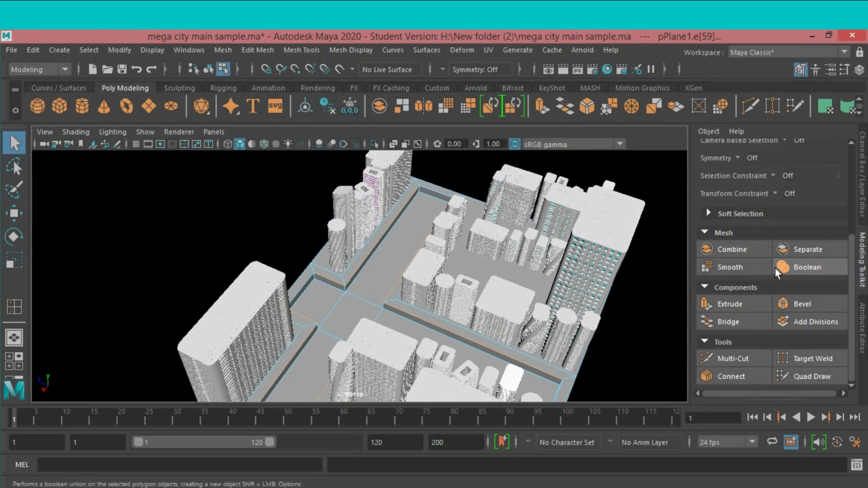
{"action": "left_click", "coordinate": [795, 299]}
{"action": "left_click_drag", "start_coordinate": [630, 328], "coordinate": [635, 299], "text": "alt"}
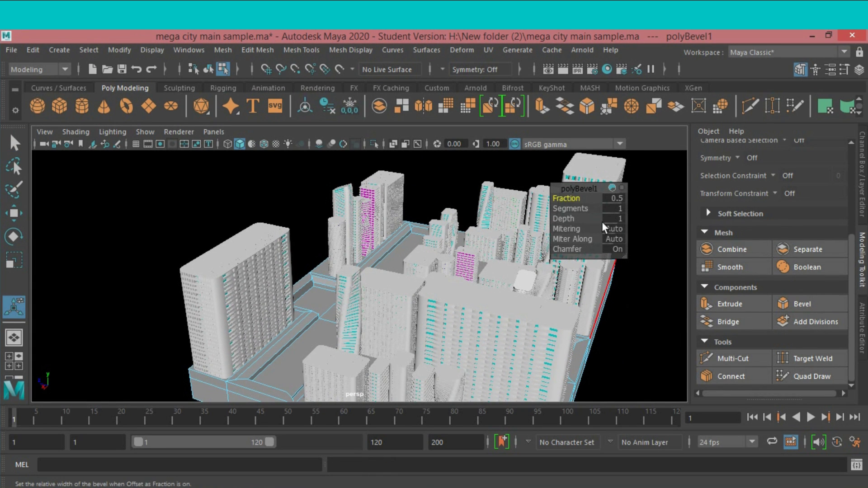